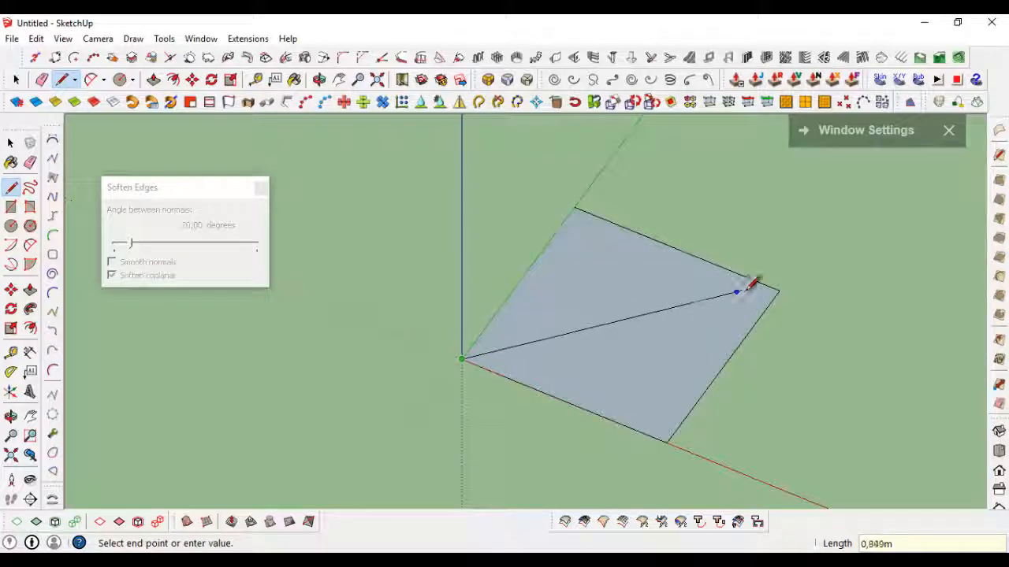
Draw the diagonal of the square face and a short vertical line rising from its midpoint.
{"action": "left_click", "coordinate": [779, 292]}
{"action": "scroll", "coordinate": [658, 304], "scroll_direction": "up", "scroll_amount": 3}
{"action": "left_click", "coordinate": [610, 327]}
Draw a small circle around the square's centre point and erase the diagonal.
{"action": "key", "text": "c"}
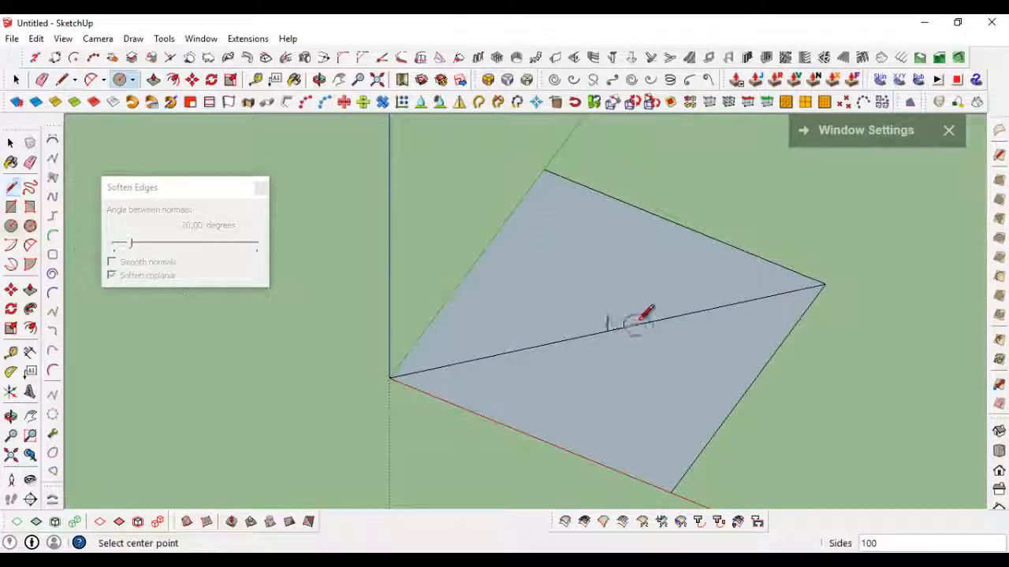
{"action": "key", "text": "e"}
{"action": "left_click", "coordinate": [640, 321]}
{"action": "left_click", "coordinate": [600, 330]}
{"action": "scroll", "coordinate": [611, 331], "scroll_direction": "up", "scroll_amount": 1}
Draw a larger concentric circle with a radius of 0,25 m around the square's centre.
{"action": "key", "text": "c"}
{"action": "left_click", "coordinate": [606, 328]}
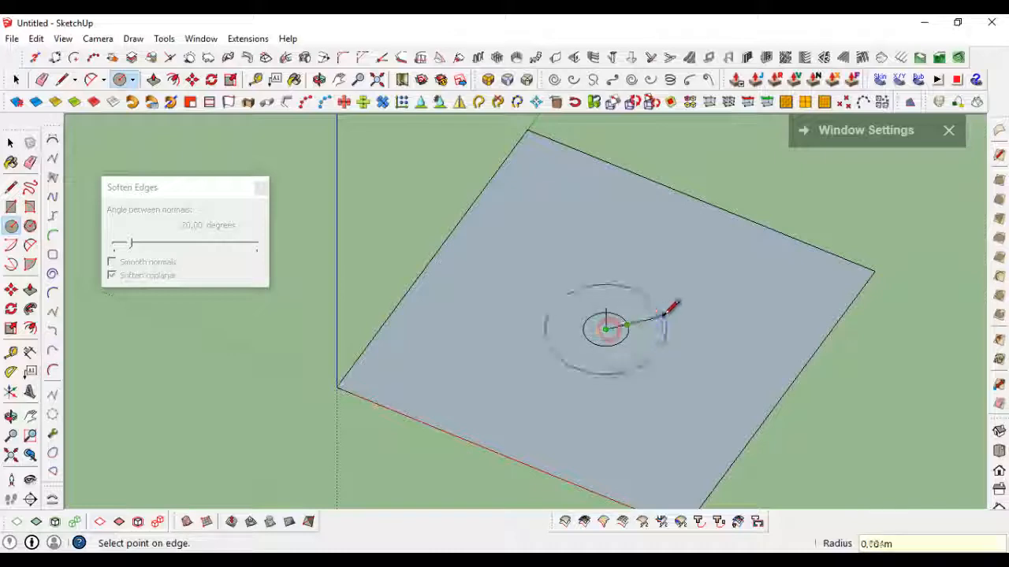
{"action": "type", "text": "0,25"}
{"action": "key", "text": "Return"}
{"action": "key", "text": "space"}
Divide the large circle's edge into equal arc segments.
{"action": "scroll", "coordinate": [660, 316], "scroll_direction": "down", "scroll_amount": 2}
{"action": "scroll", "coordinate": [664, 311], "scroll_direction": "up", "scroll_amount": 3}
{"action": "middle_click_drag", "start_coordinate": [567, 355], "coordinate": [628, 308]}
{"action": "right_click", "coordinate": [664, 254]}
{"action": "left_click", "coordinate": [698, 179]}
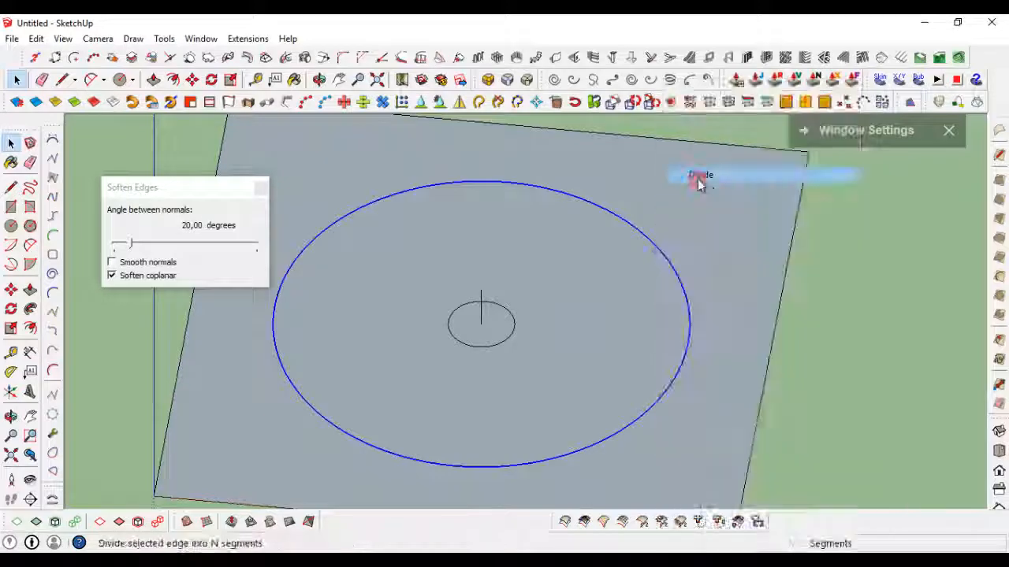
{"action": "left_click", "coordinate": [698, 181]}
{"action": "key", "text": "l"}
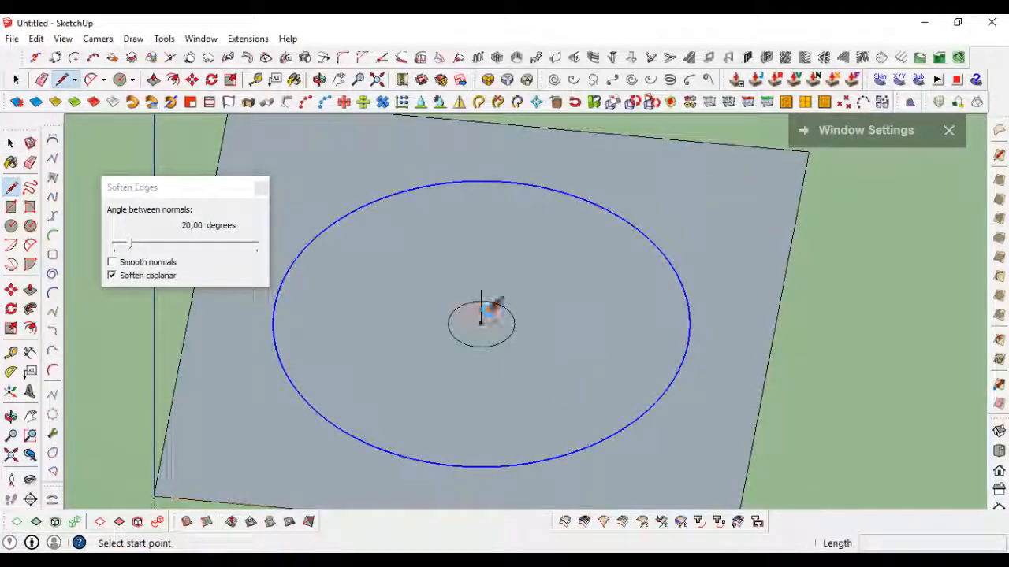
{"action": "key", "text": "space"}
{"action": "left_click", "coordinate": [636, 228]}
Make a group from the small centre circle's face and edge.
{"action": "right_click", "coordinate": [495, 323]}
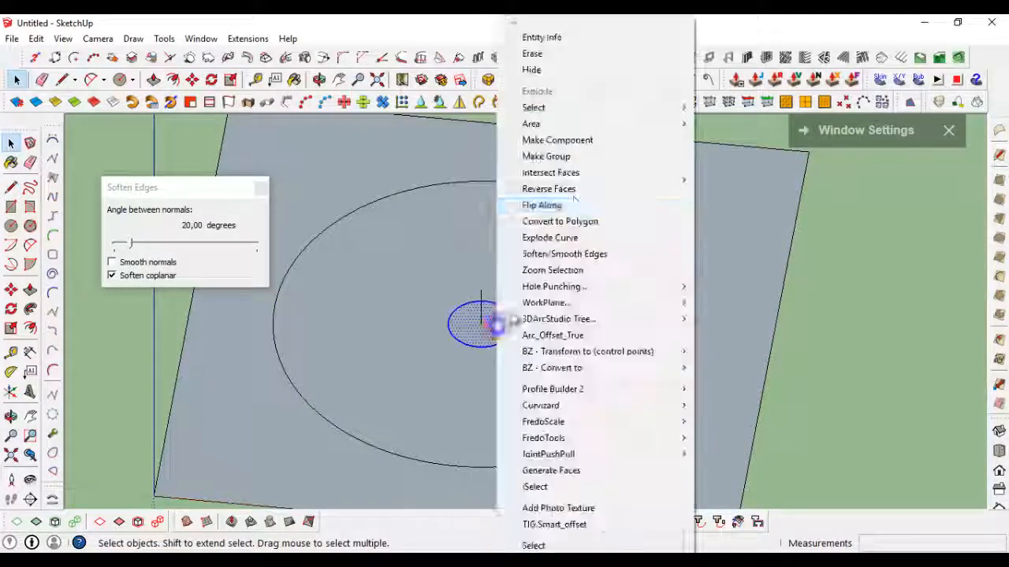
{"action": "left_click", "coordinate": [578, 162]}
{"action": "scroll", "coordinate": [596, 365], "scroll_direction": "up", "scroll_amount": 3}
{"action": "key", "text": "l"}
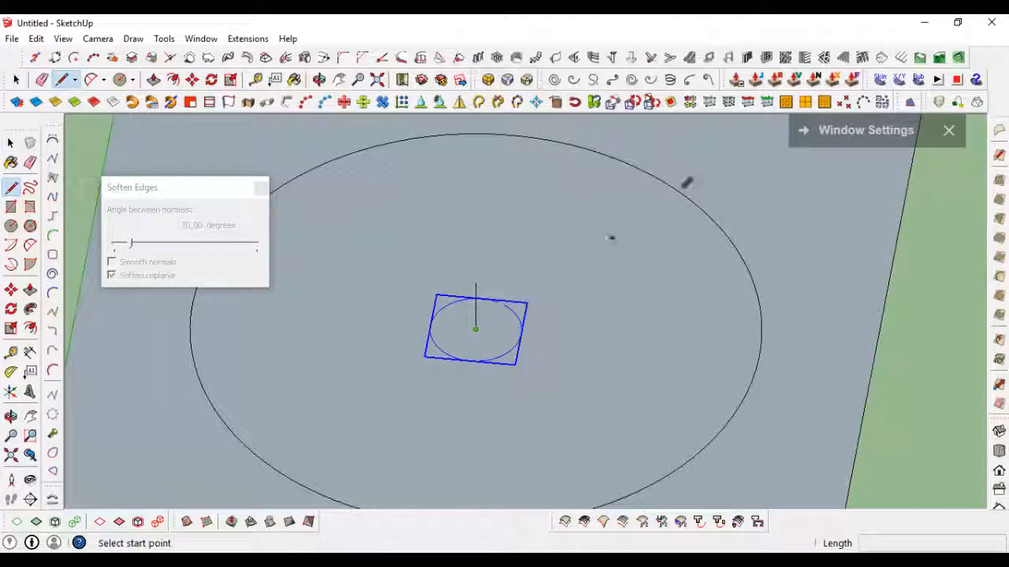
{"action": "key", "text": "space"}
Draw lines from both ends of one arc segment of the large circle to the centre point, forming a sector.
{"action": "left_click", "coordinate": [667, 186]}
{"action": "key", "text": "l"}
{"action": "scroll", "coordinate": [697, 219], "scroll_direction": "up", "scroll_amount": 3}
{"action": "left_click", "coordinate": [693, 208]}
{"action": "scroll", "coordinate": [601, 285], "scroll_direction": "down", "scroll_amount": 2}
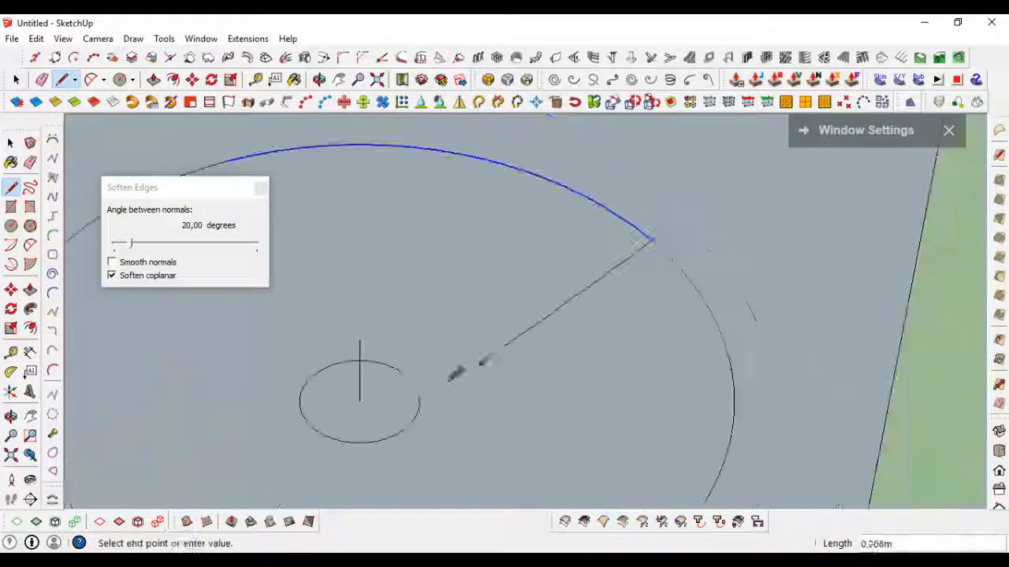
{"action": "left_click", "coordinate": [361, 403]}
{"action": "scroll", "coordinate": [547, 336], "scroll_direction": "down", "scroll_amount": 1}
{"action": "middle_click_drag", "start_coordinate": [548, 336], "coordinate": [664, 343], "text": "shift"}
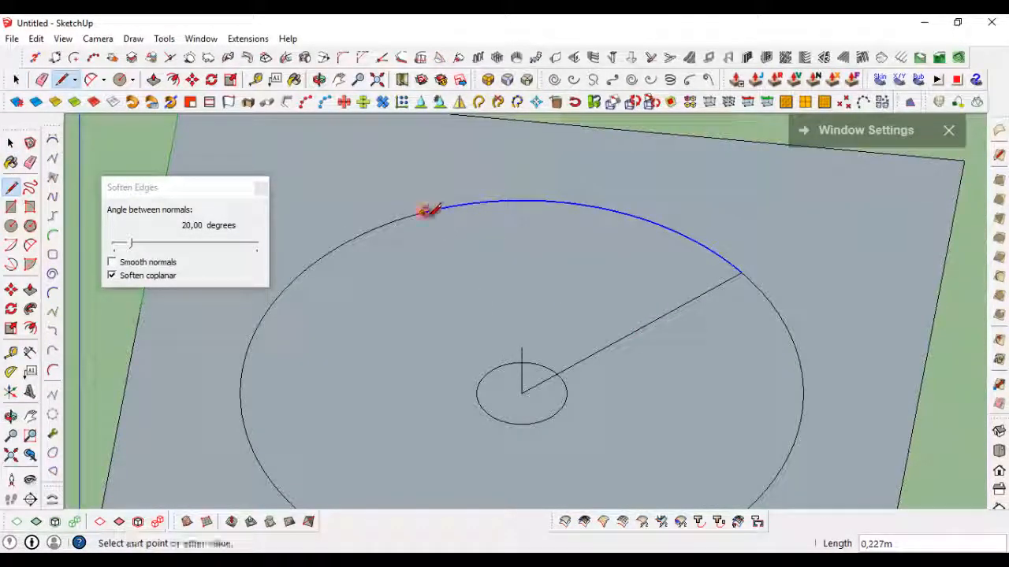
{"action": "left_click", "coordinate": [521, 394]}
Switch to the top view and make a group from the sector's face and edges.
{"action": "key", "text": "space"}
{"action": "left_click", "coordinate": [588, 270]}
{"action": "scroll", "coordinate": [602, 288], "scroll_direction": "down", "scroll_amount": 3}
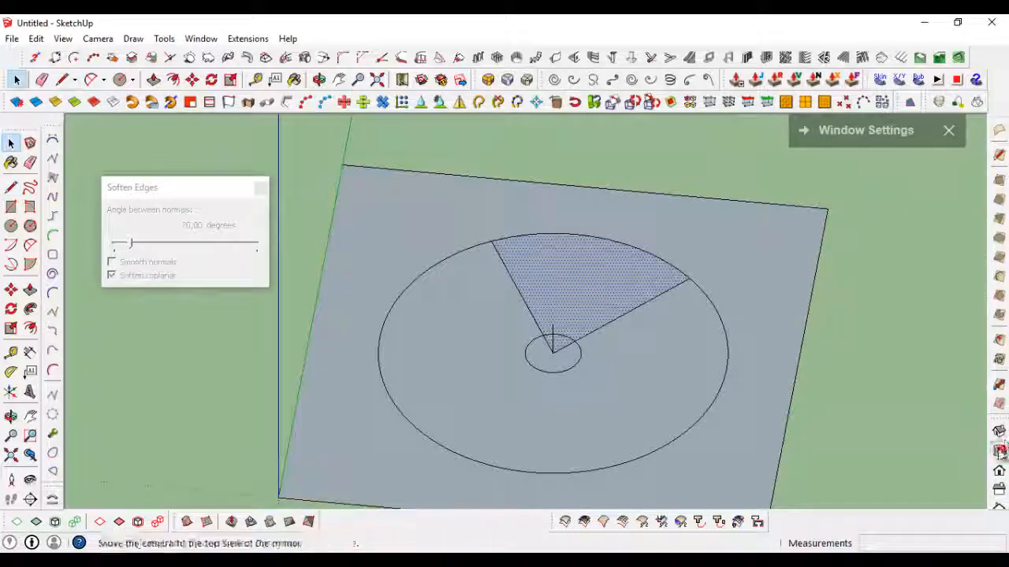
{"action": "left_click", "coordinate": [999, 452]}
{"action": "scroll", "coordinate": [605, 240], "scroll_direction": "up", "scroll_amount": 2}
{"action": "double_click", "coordinate": [590, 210]}
{"action": "right_click", "coordinate": [594, 209]}
{"action": "left_click", "coordinate": [657, 158]}
{"action": "right_click", "coordinate": [594, 203]}
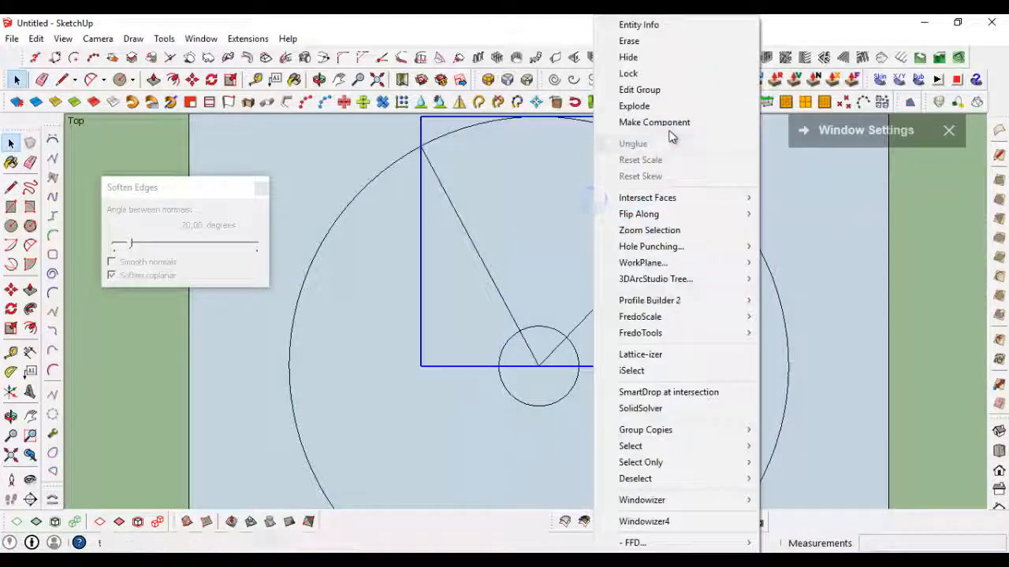
{"action": "left_click", "coordinate": [656, 57]}
Inside the sector group, draw the chord between the arc's ends and a line from the apex through its midpoint past the arc.
{"action": "scroll", "coordinate": [619, 383], "scroll_direction": "down", "scroll_amount": 3}
{"action": "scroll", "coordinate": [627, 260], "scroll_direction": "up", "scroll_amount": 3}
{"action": "double_click", "coordinate": [627, 260]}
{"action": "scroll", "coordinate": [624, 324], "scroll_direction": "up", "scroll_amount": 1}
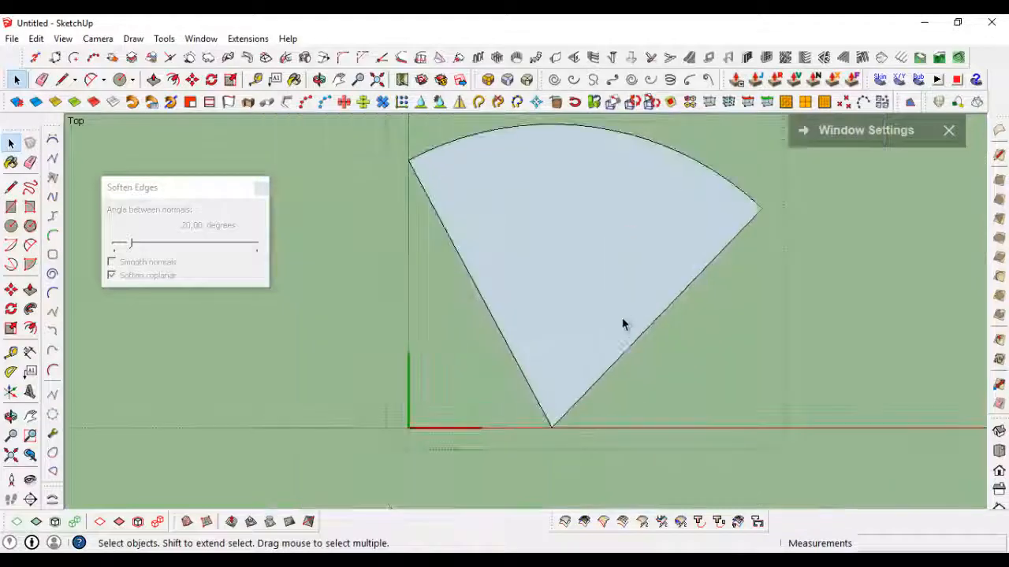
{"action": "key", "text": "l"}
{"action": "left_click", "coordinate": [761, 208]}
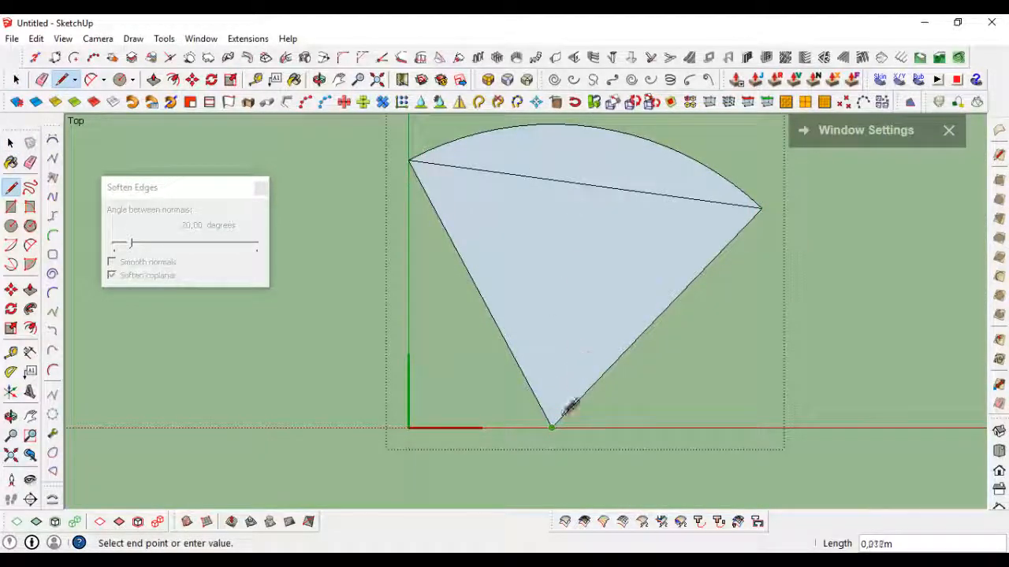
{"action": "middle_click_drag", "start_coordinate": [610, 134], "coordinate": [701, 206]}
{"action": "left_click", "coordinate": [684, 192]}
Erase the chord and the part of the bisecting line that extends past the arc.
{"action": "key", "text": "e"}
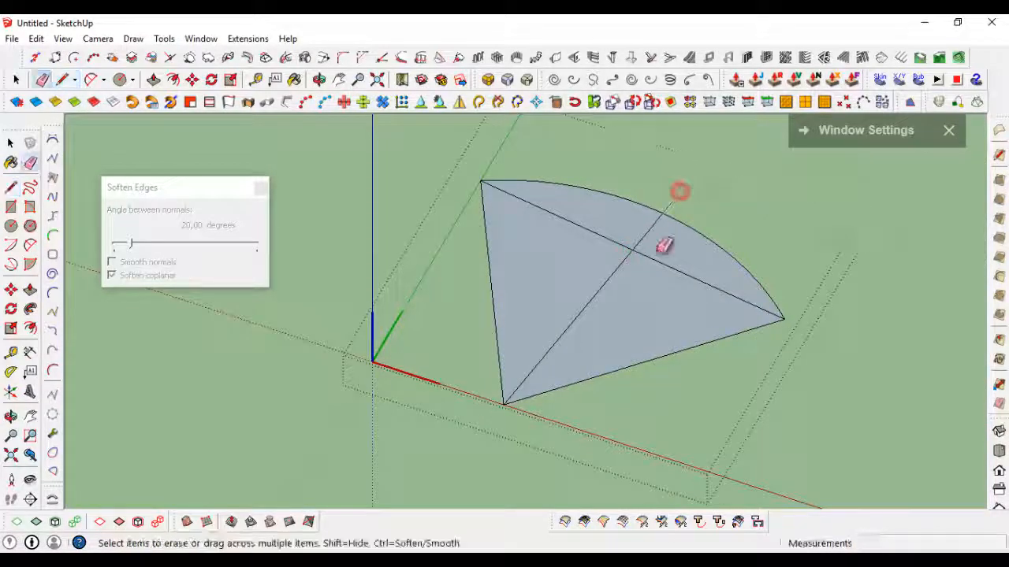
{"action": "left_click", "coordinate": [613, 239]}
{"action": "scroll", "coordinate": [654, 263], "scroll_direction": "up", "scroll_amount": 2}
Bisect one half of the sector with a line from the apex through its chord's midpoint to the arc, and erase that chord.
{"action": "key", "text": "l"}
{"action": "left_click", "coordinate": [833, 340]}
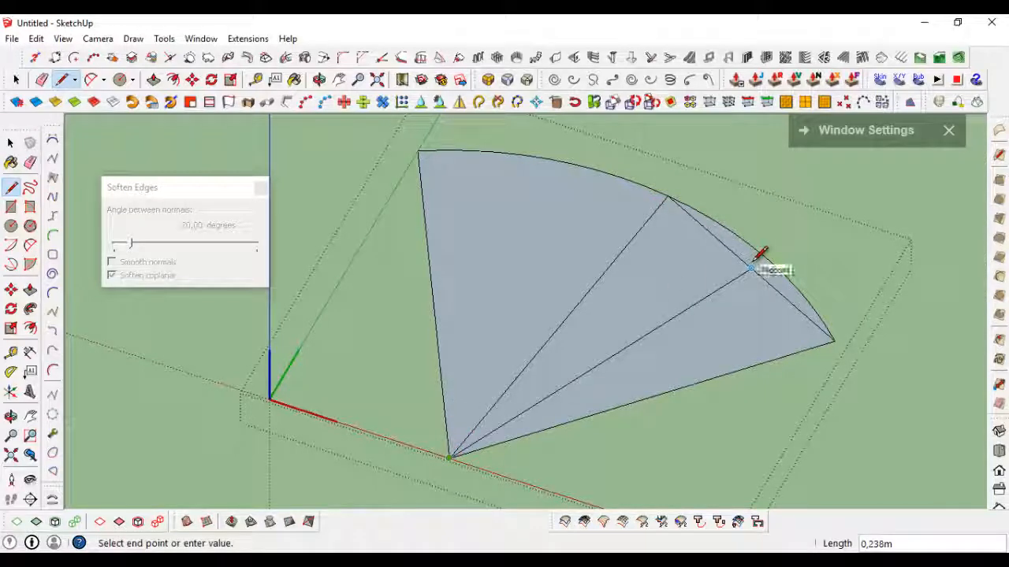
{"action": "key", "text": "e"}
{"action": "left_click", "coordinate": [737, 256]}
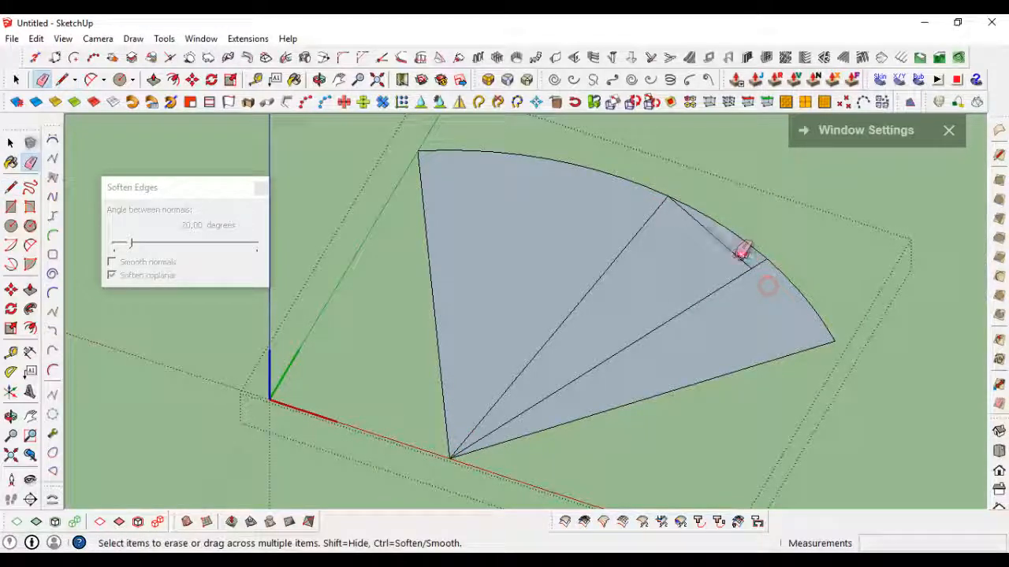
Group the outermost narrow wedge of the bisected half and convert it into a component.
{"action": "key", "text": "space"}
{"action": "scroll", "coordinate": [757, 283], "scroll_direction": "down", "scroll_amount": 1}
{"action": "left_click", "coordinate": [754, 293]}
{"action": "right_click", "coordinate": [754, 293]}
{"action": "left_click", "coordinate": [801, 144]}
{"action": "right_click", "coordinate": [736, 296]}
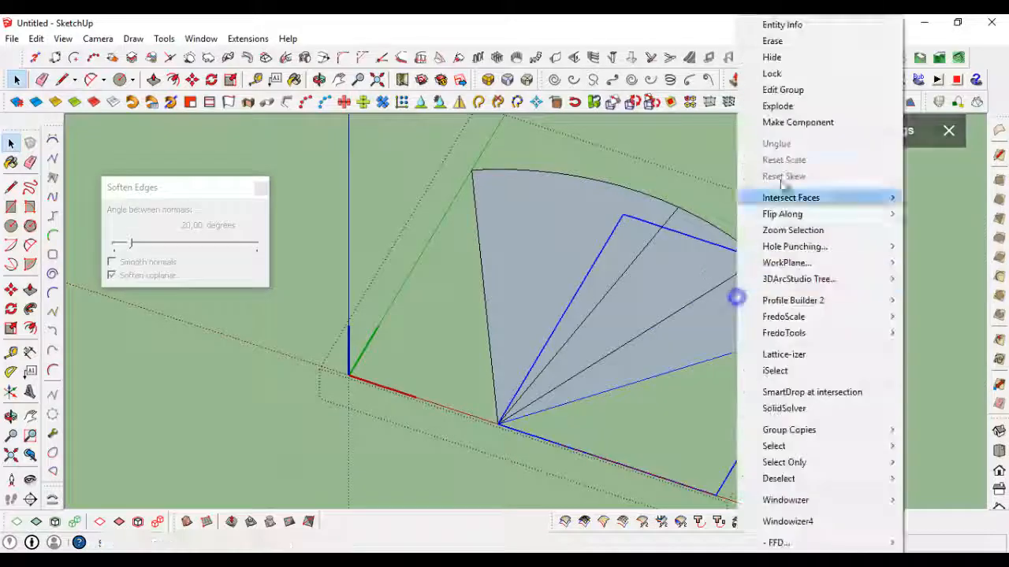
Group the narrow wedge next to the sector's centre line and convert it into a component.
{"action": "left_click", "coordinate": [694, 263]}
{"action": "right_click", "coordinate": [693, 256]}
{"action": "left_click", "coordinate": [739, 144]}
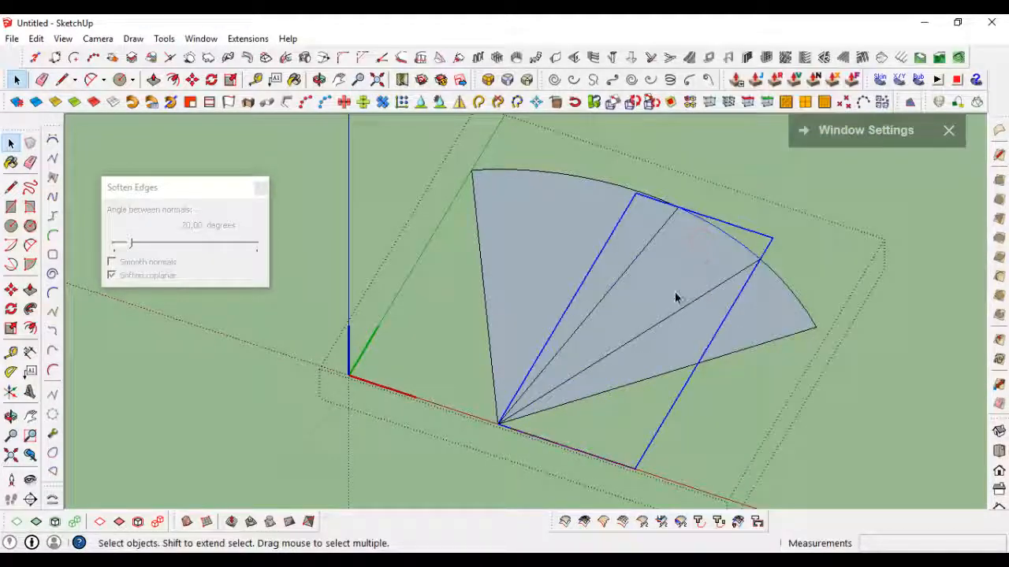
{"action": "right_click", "coordinate": [682, 256]}
{"action": "left_click", "coordinate": [734, 123]}
{"action": "scroll", "coordinate": [687, 277], "scroll_direction": "up", "scroll_amount": 2}
{"action": "right_click", "coordinate": [686, 276]}
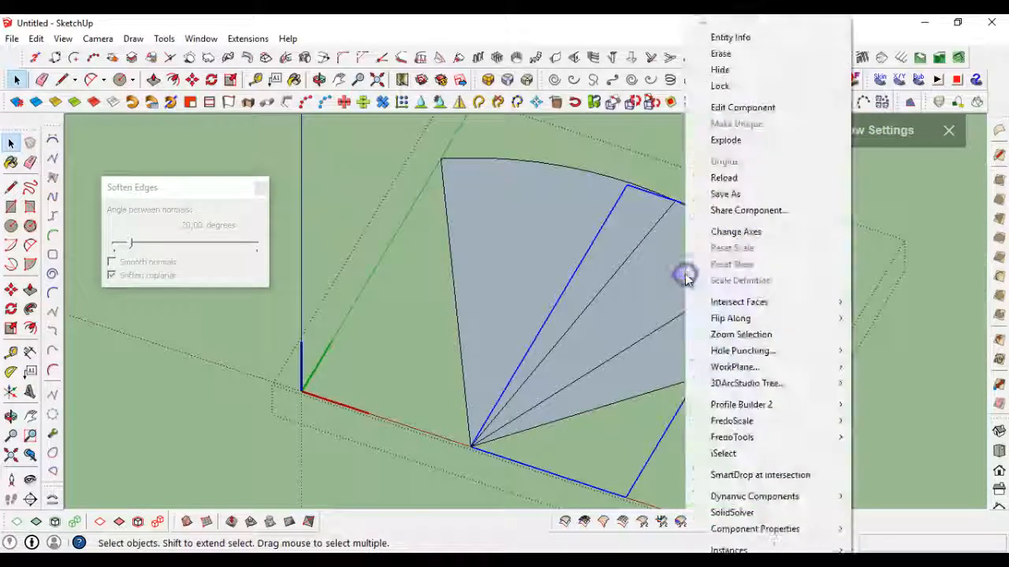
Delete the undivided half of the sector together with its edges.
{"action": "left_click", "coordinate": [457, 169]}
{"action": "left_click", "coordinate": [445, 221]}
{"action": "double_click", "coordinate": [484, 222]}
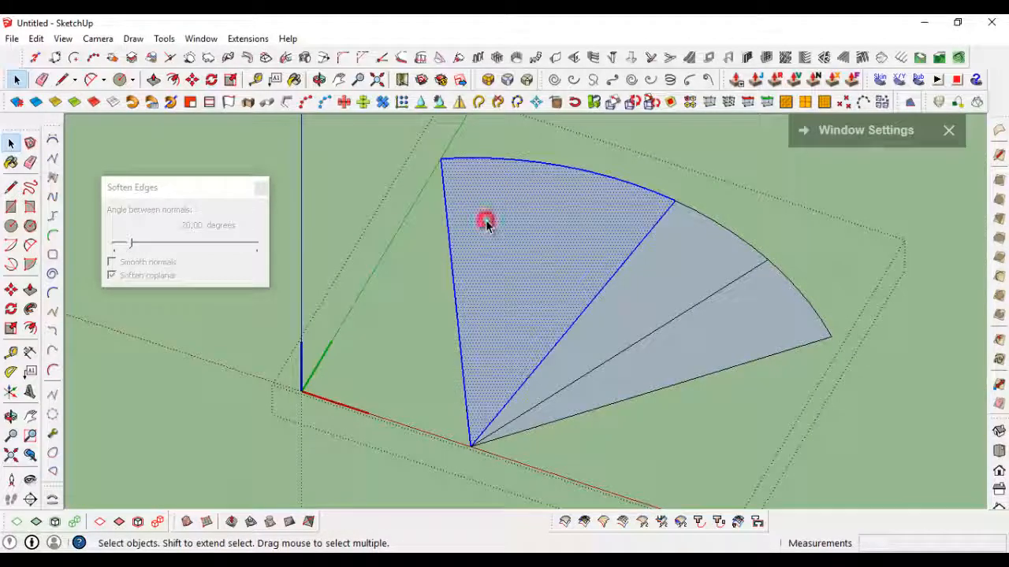
{"action": "key", "text": "Delete"}
{"action": "scroll", "coordinate": [688, 285], "scroll_direction": "up", "scroll_amount": 1}
Mirror both narrow wedge components across the sector's centre line to fill the empty half.
{"action": "left_click_drag", "start_coordinate": [750, 299], "coordinate": [626, 342]}
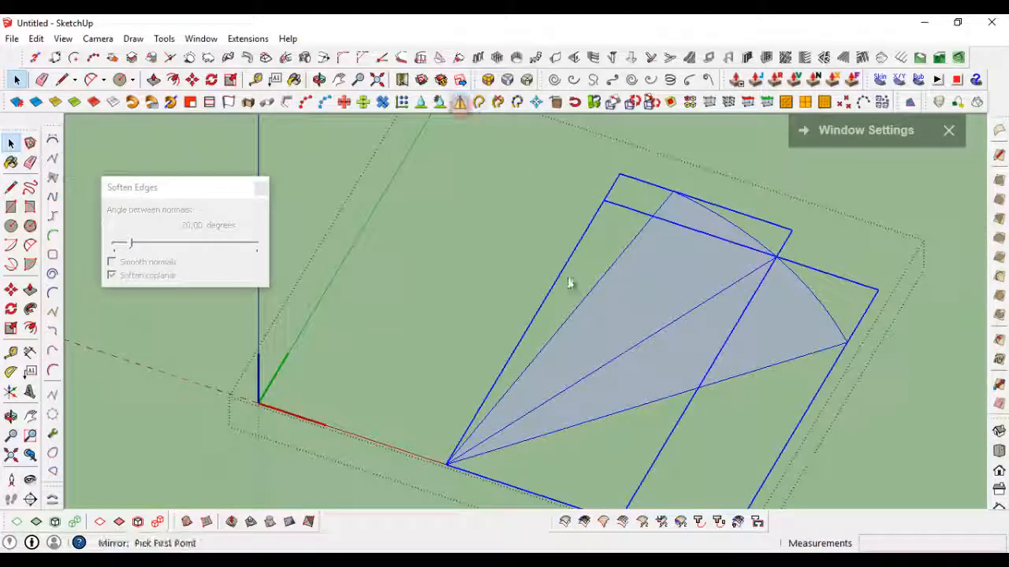
{"action": "left_click", "coordinate": [608, 229]}
{"action": "key", "text": "space"}
{"action": "middle_click_drag", "start_coordinate": [608, 228], "coordinate": [567, 334]}
{"action": "scroll", "coordinate": [462, 367], "scroll_direction": "up", "scroll_amount": 3}
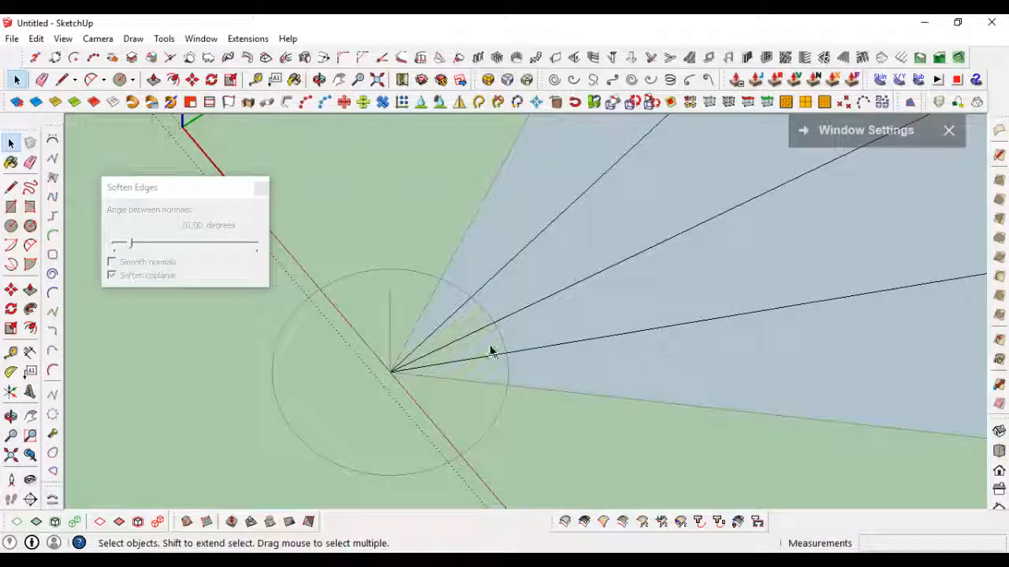
{"action": "key", "text": "c"}
{"action": "left_click", "coordinate": [391, 370]}
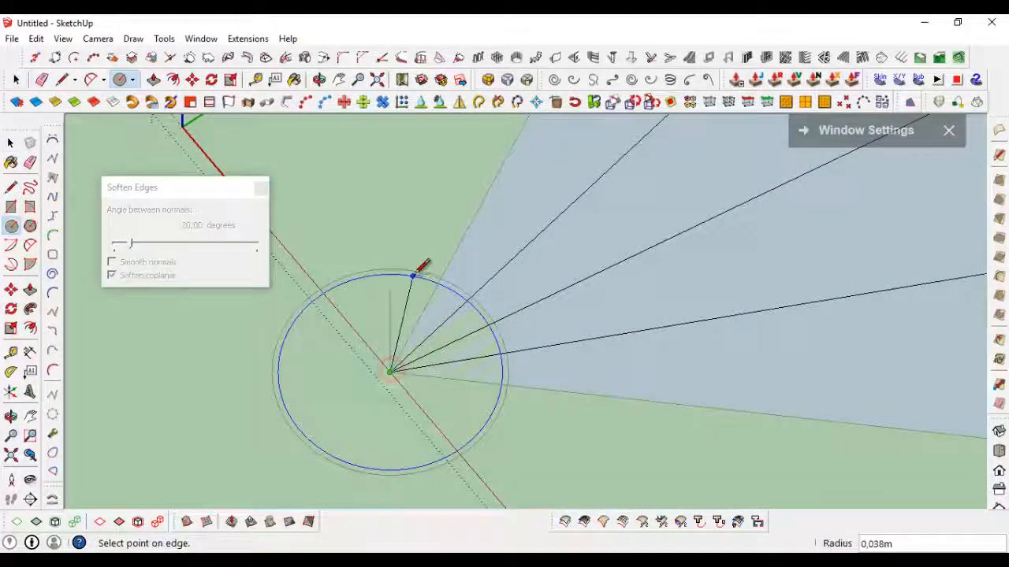
{"action": "left_click", "coordinate": [422, 270]}
{"action": "key", "text": "space"}
{"action": "double_click", "coordinate": [448, 330]}
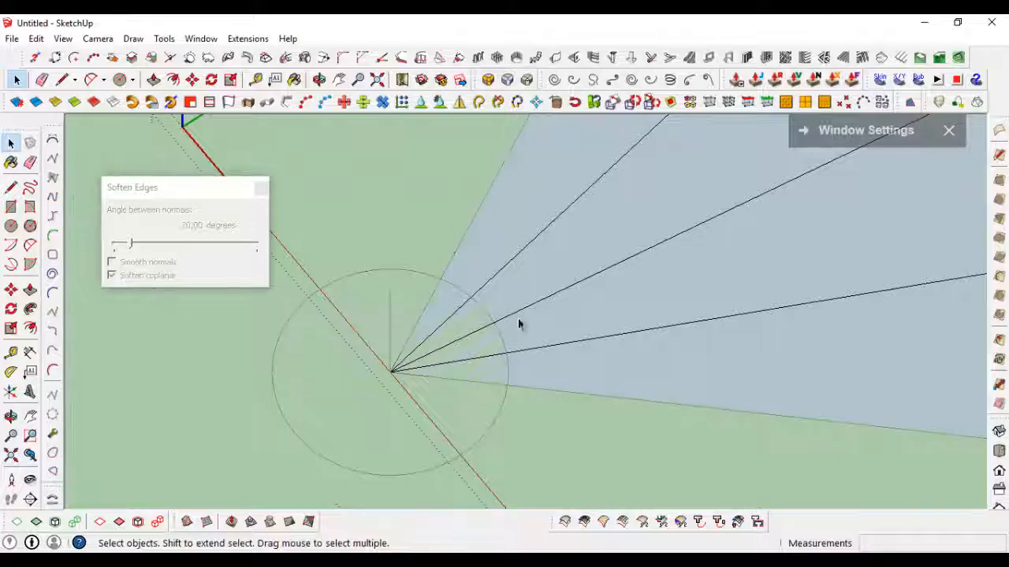
Open the inner wedge component and draw a circle of about 0,040 m radius at the apex, matching the small centre circle.
{"action": "double_click", "coordinate": [618, 305]}
{"action": "left_click", "coordinate": [564, 322]}
{"action": "key", "text": "c"}
{"action": "left_click", "coordinate": [389, 370]}
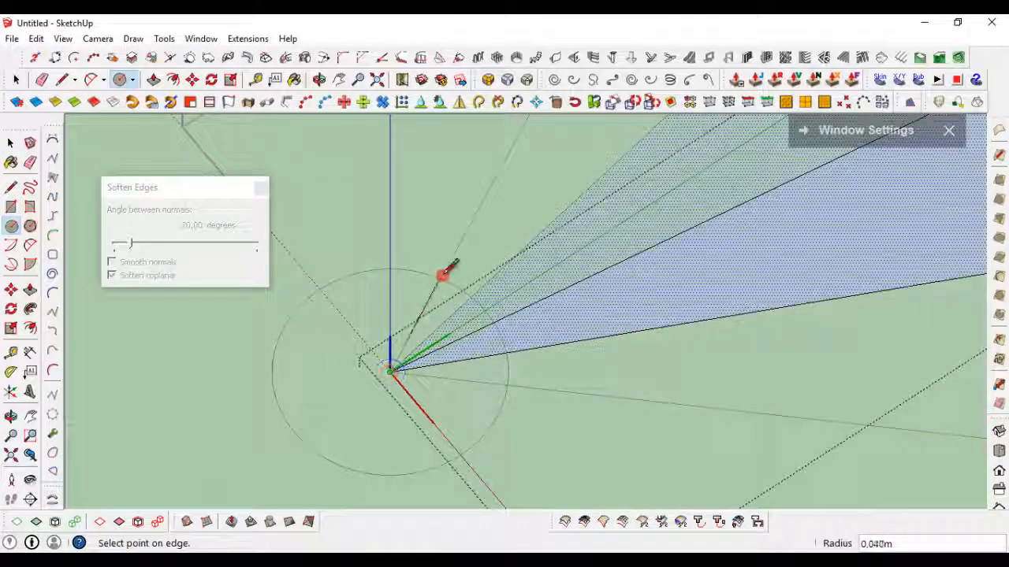
{"action": "left_click", "coordinate": [444, 273]}
Delete the excess circle edge and the inner wedge's tip inside it, and leave the component.
{"action": "key", "text": "space"}
{"action": "left_click", "coordinate": [309, 315]}
{"action": "key", "text": "Delete"}
{"action": "left_click_drag", "start_coordinate": [462, 347], "coordinate": [402, 388]}
{"action": "key", "text": "Delete"}
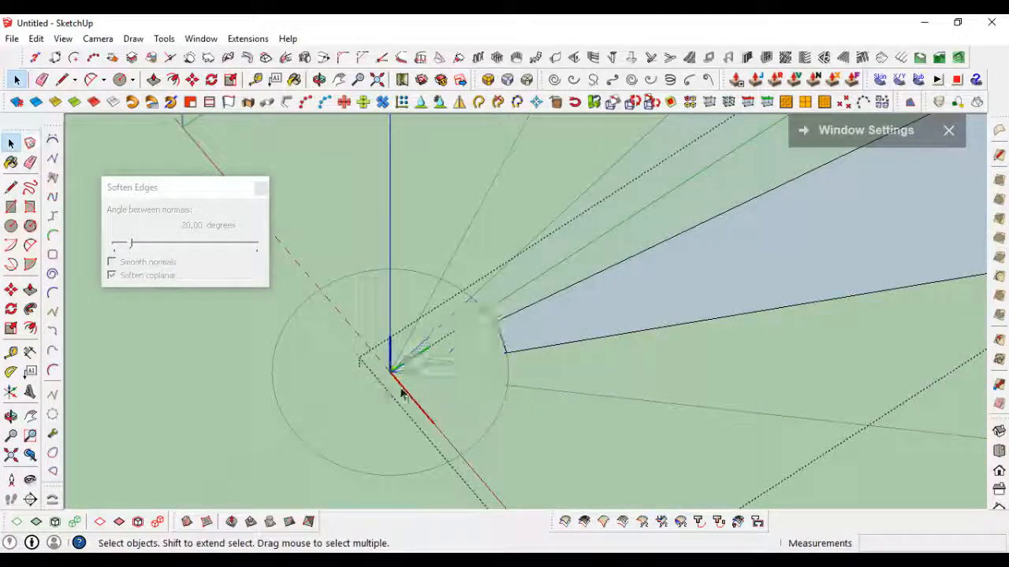
{"action": "key", "text": "Escape"}
Open the outer wedge component and draw a matching circle of about 0,040 m radius at its apex.
{"action": "double_click", "coordinate": [552, 365]}
{"action": "left_click", "coordinate": [552, 364]}
{"action": "key", "text": "c"}
{"action": "left_click", "coordinate": [386, 371]}
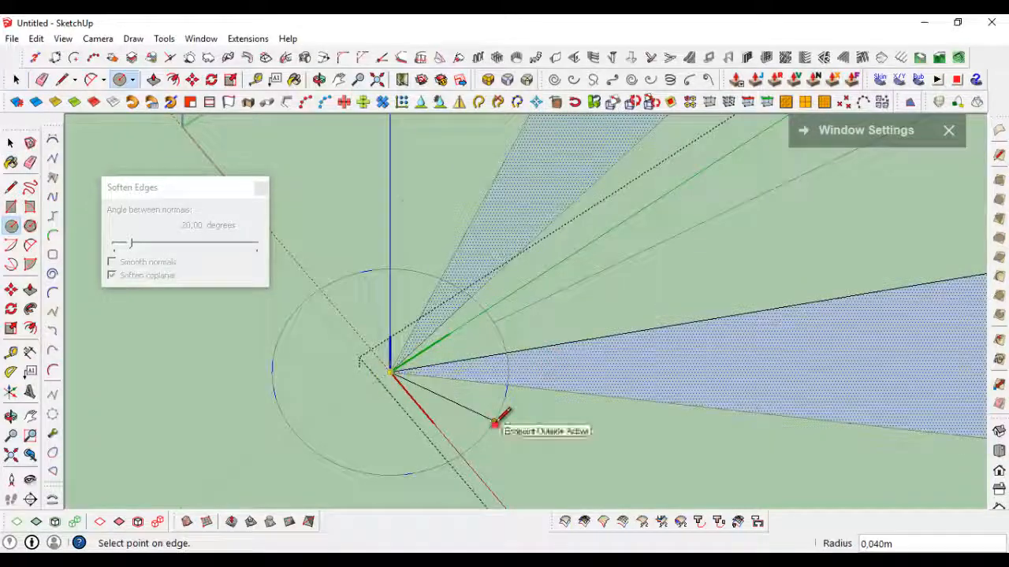
{"action": "left_click", "coordinate": [496, 422]}
Delete the outer wedge's tip along with the leftover circle face and edge.
{"action": "key", "text": "space"}
{"action": "left_click_drag", "start_coordinate": [436, 356], "coordinate": [384, 388]}
{"action": "key", "text": "Delete"}
{"action": "left_click", "coordinate": [349, 276]}
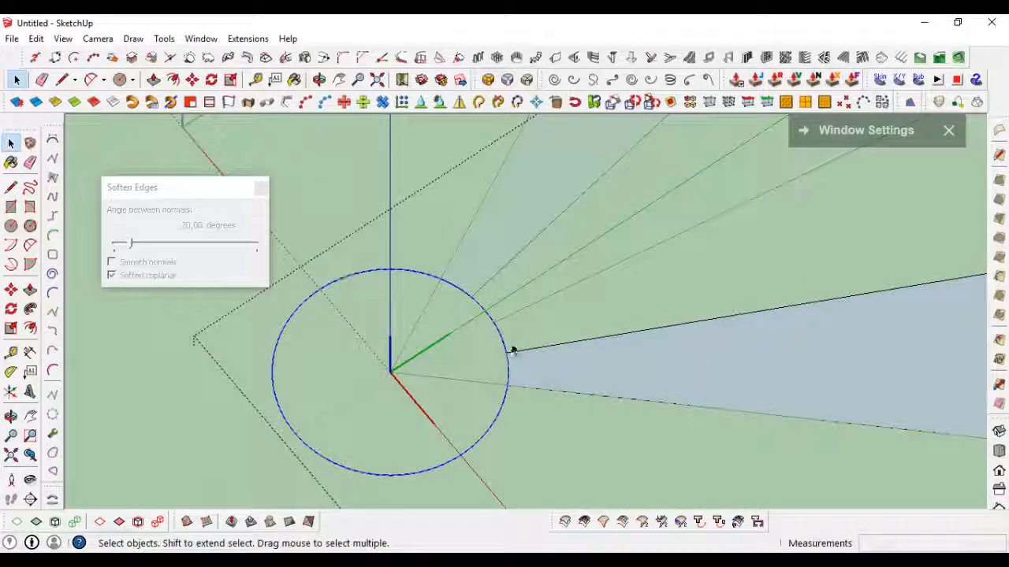
{"action": "left_click", "coordinate": [434, 371]}
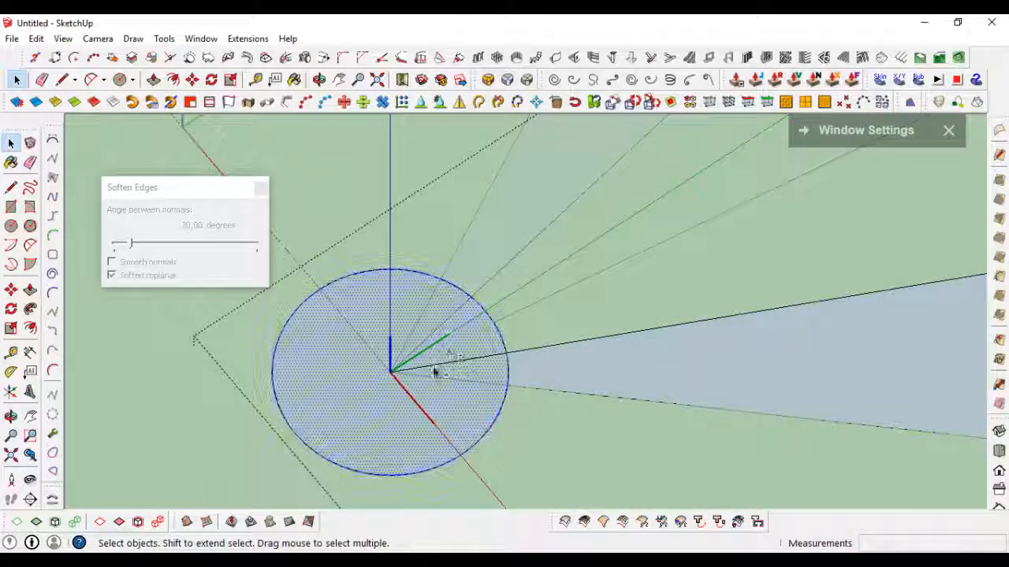
{"action": "key", "text": "Delete"}
In the inner wedge component, draw a hexagon of about 0,012 m radius on the centre edge near the inner end and select its outside half.
{"action": "scroll", "coordinate": [470, 365], "scroll_direction": "down", "scroll_amount": 5}
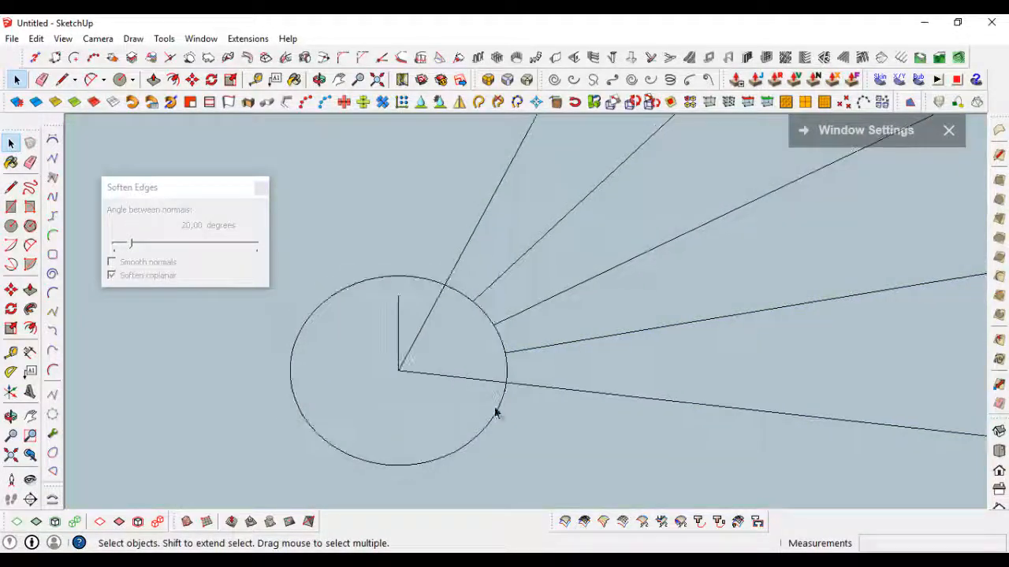
{"action": "scroll", "coordinate": [591, 367], "scroll_direction": "up", "scroll_amount": 5}
{"action": "double_click", "coordinate": [559, 372]}
{"action": "left_click", "coordinate": [557, 367]}
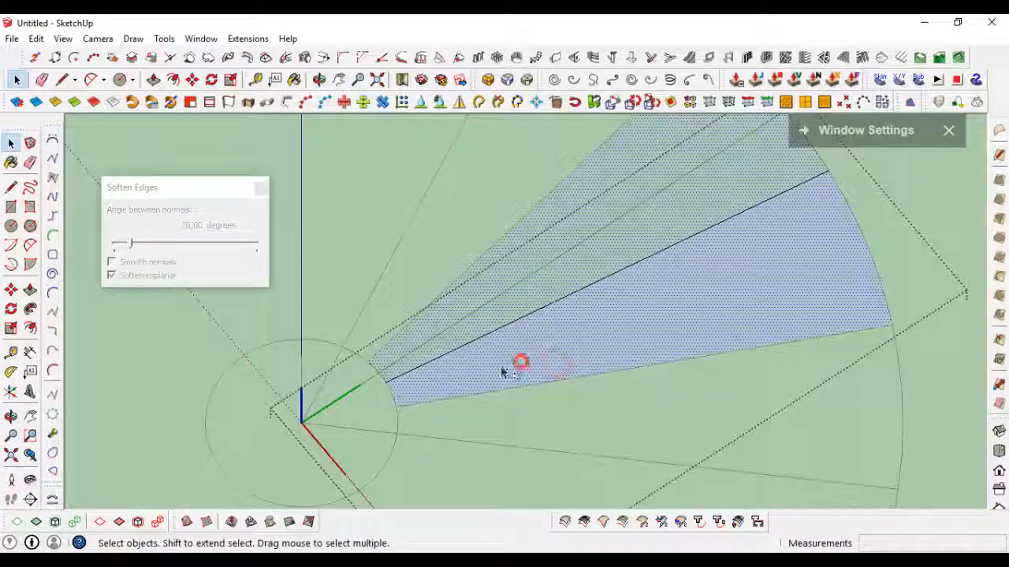
{"action": "key", "text": "c"}
{"action": "scroll", "coordinate": [347, 401], "scroll_direction": "up", "scroll_amount": 3}
{"action": "left_click", "coordinate": [30, 226]}
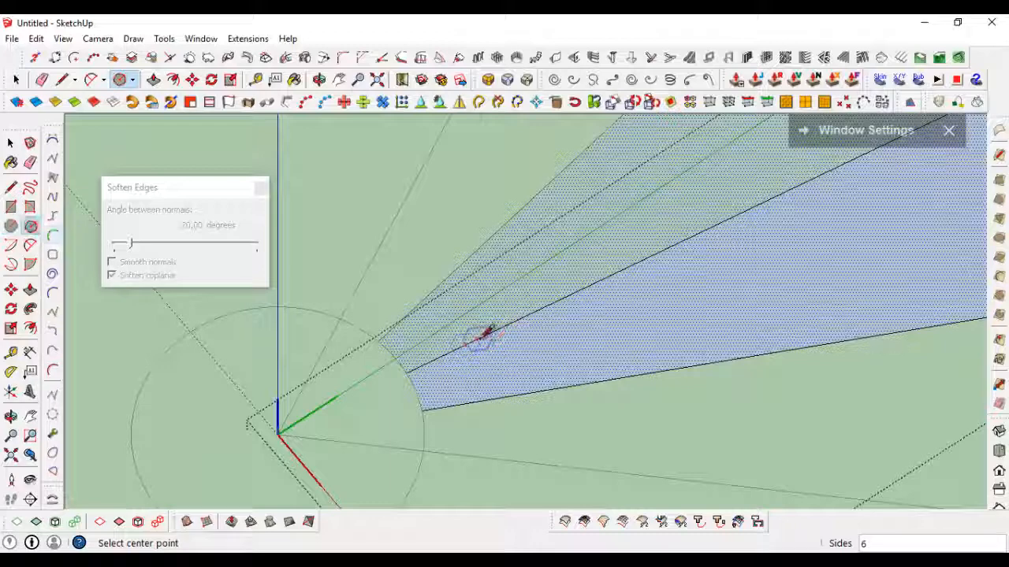
{"action": "left_click", "coordinate": [481, 337]}
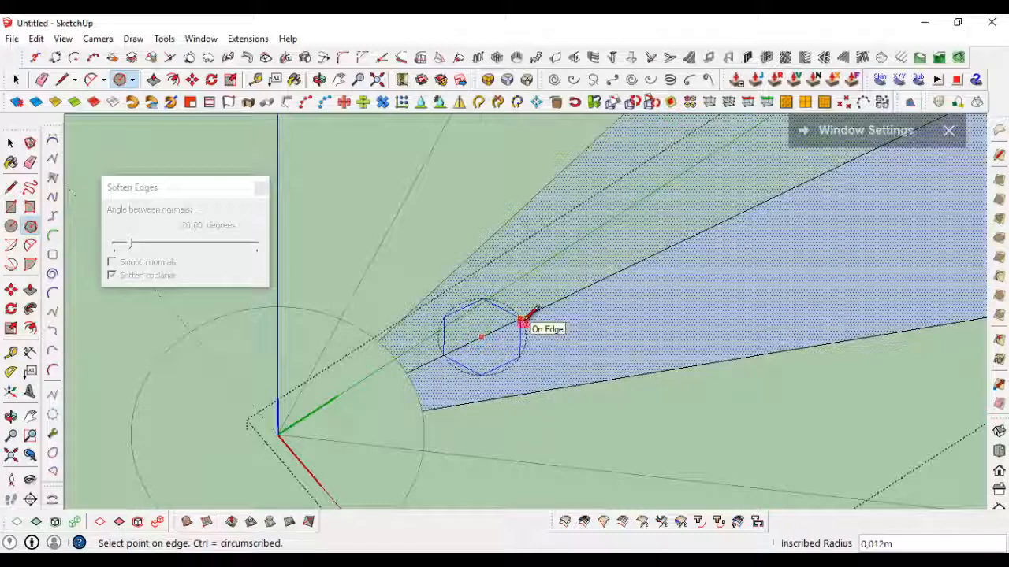
{"action": "left_click", "coordinate": [522, 320]}
{"action": "key", "text": "space"}
{"action": "scroll", "coordinate": [527, 325], "scroll_direction": "down", "scroll_amount": 3}
{"action": "double_click", "coordinate": [498, 320]}
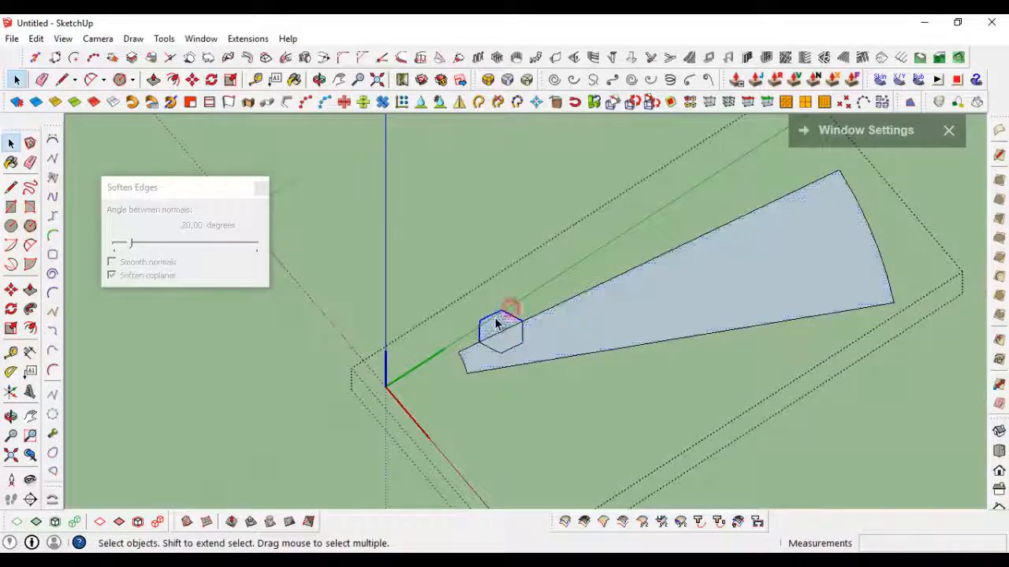
Leave the inner wedge, open the outer wedge component and offset its face outline inward by 0,007.
{"action": "key", "text": "i"}
{"action": "scroll", "coordinate": [603, 387], "scroll_direction": "down", "scroll_amount": 1}
{"action": "left_click", "coordinate": [641, 382]}
{"action": "double_click", "coordinate": [640, 378]}
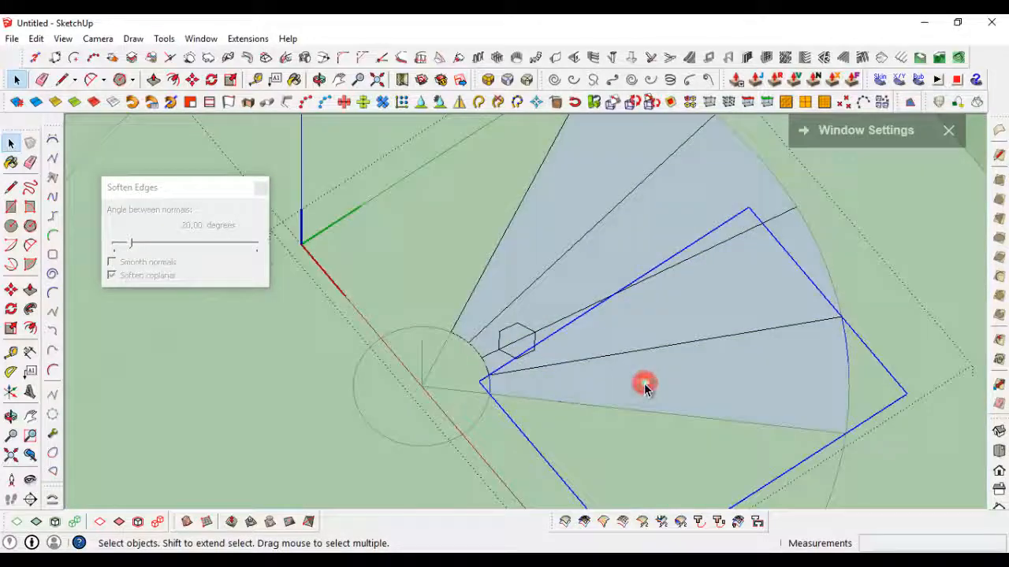
{"action": "left_click", "coordinate": [640, 378]}
{"action": "key", "text": "f"}
{"action": "scroll", "coordinate": [604, 410], "scroll_direction": "up", "scroll_amount": 2}
{"action": "left_click", "coordinate": [601, 408]}
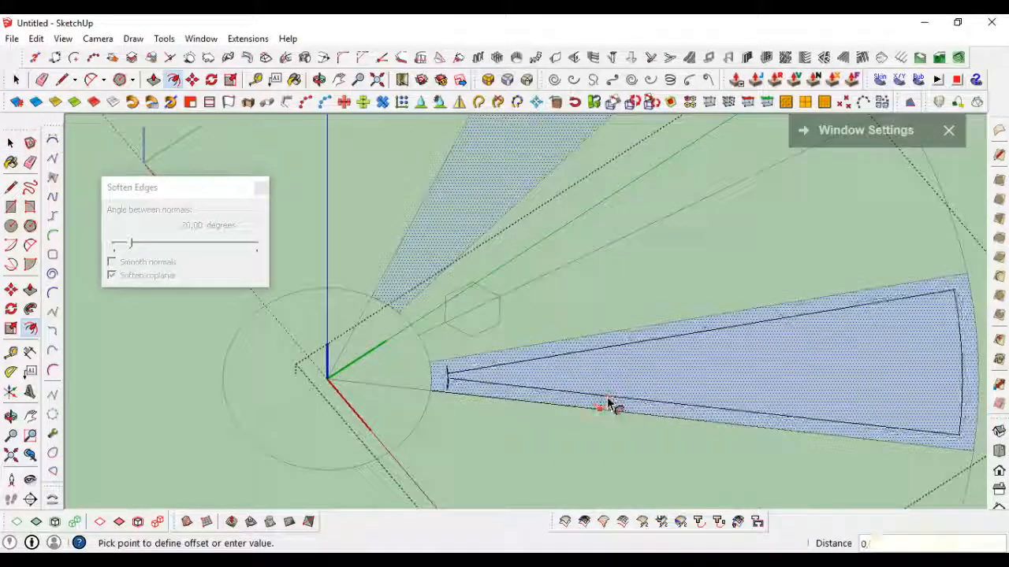
{"action": "left_click", "coordinate": [608, 402]}
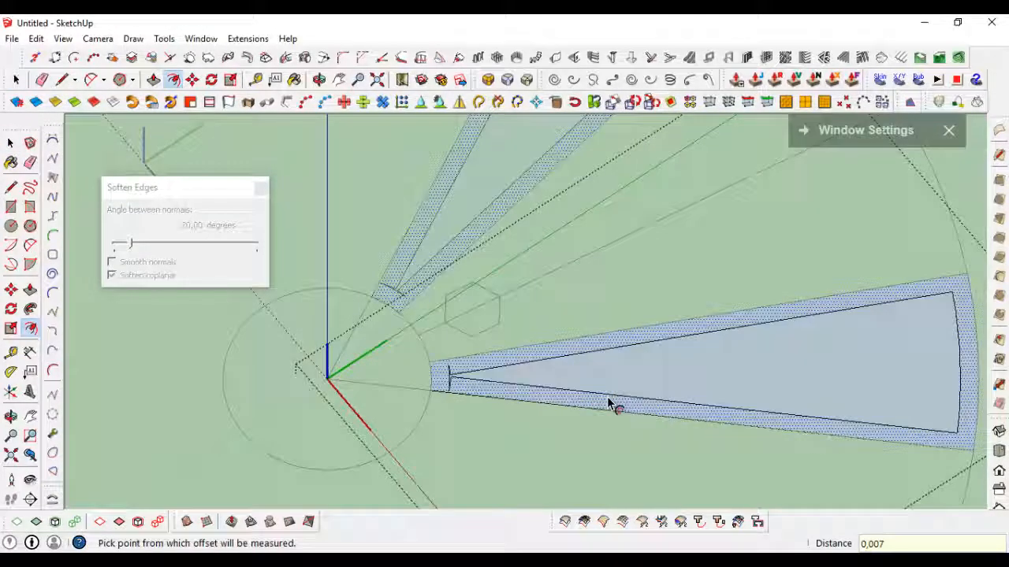
Erase the offset's inner-end lines, outer arc and the side along the sector boundary, keeping only the line beside the inner wedge.
{"action": "scroll", "coordinate": [442, 382], "scroll_direction": "up", "scroll_amount": 4}
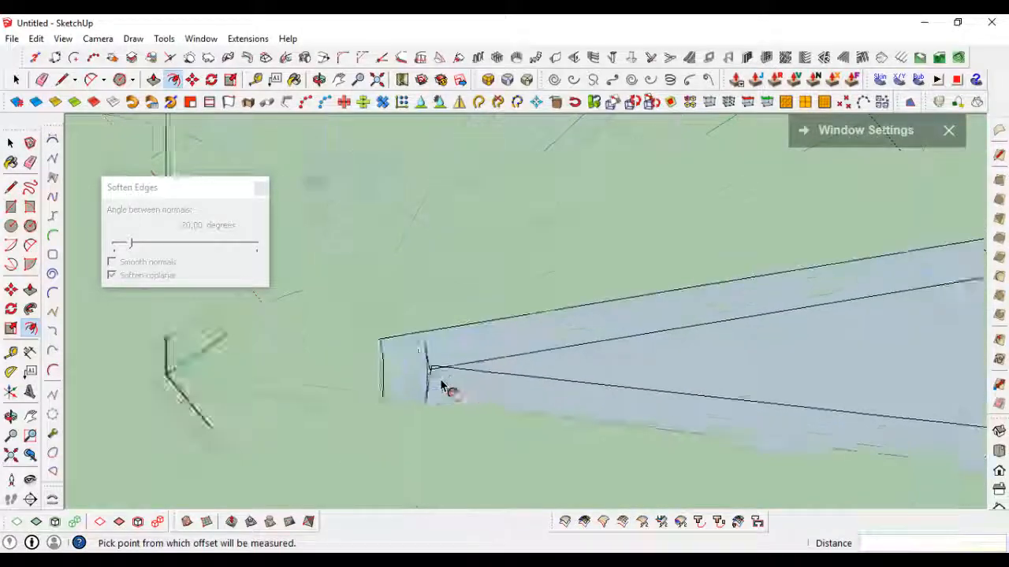
{"action": "key", "text": "e"}
{"action": "mouse_move", "coordinate": [432, 368]}
{"action": "left_mouse_down"}
{"action": "mouse_move", "coordinate": [428, 353]}
{"action": "mouse_move", "coordinate": [416, 394]}
{"action": "left_mouse_up"}
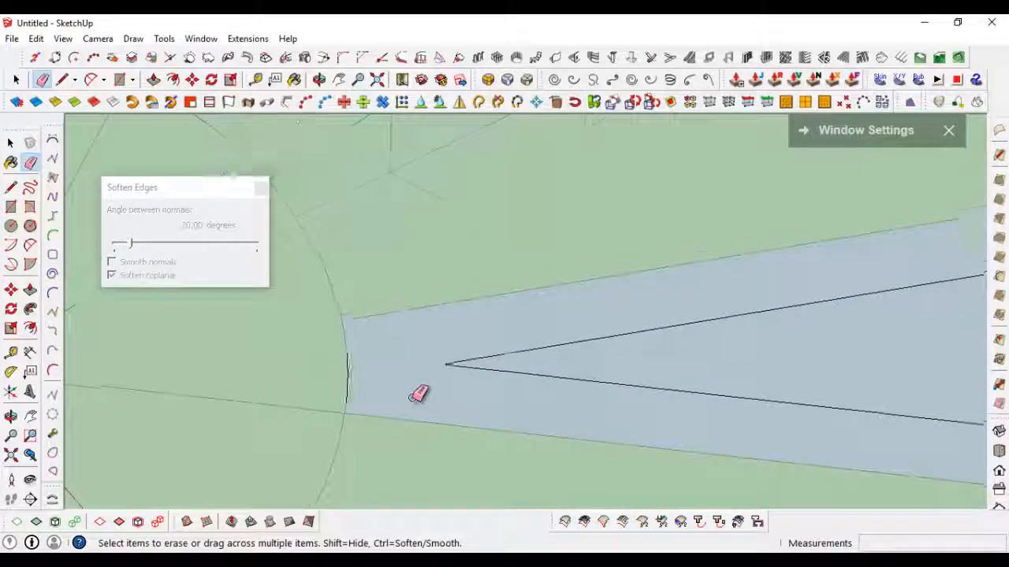
{"action": "scroll", "coordinate": [439, 378], "scroll_direction": "down", "scroll_amount": 3}
{"action": "scroll", "coordinate": [847, 313], "scroll_direction": "up", "scroll_amount": 2}
{"action": "mouse_move", "coordinate": [867, 384]}
{"action": "left_mouse_down"}
{"action": "mouse_move", "coordinate": [851, 457]}
{"action": "mouse_move", "coordinate": [850, 418]}
{"action": "left_mouse_up"}
{"action": "scroll", "coordinate": [843, 383], "scroll_direction": "down", "scroll_amount": 4}
Draw a circle centred on the wedge's apex through the offset line's outer end and delete its portions outside the wedge.
{"action": "key", "text": "c"}
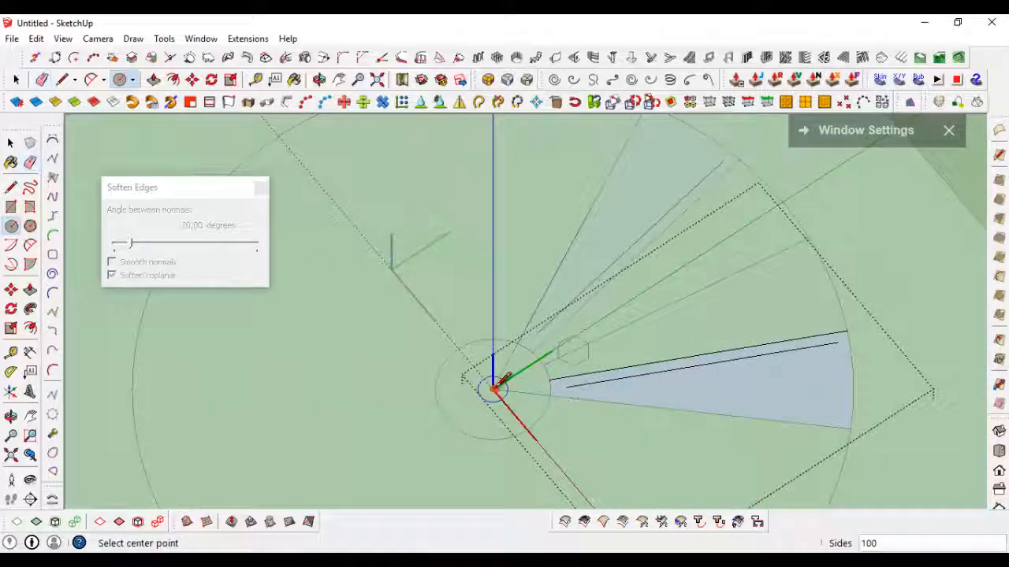
{"action": "left_click", "coordinate": [493, 387]}
{"action": "left_click", "coordinate": [840, 338]}
{"action": "key", "text": "space"}
{"action": "left_click", "coordinate": [833, 325]}
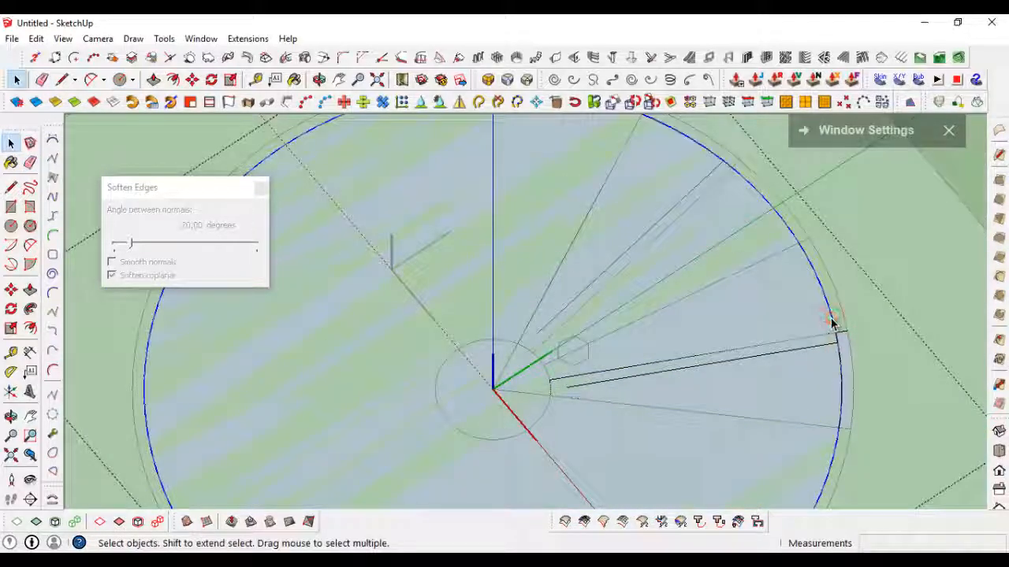
{"action": "key", "text": "Delete"}
{"action": "scroll", "coordinate": [822, 415], "scroll_direction": "up", "scroll_amount": 2}
{"action": "left_click", "coordinate": [847, 287]}
{"action": "key", "text": "Delete"}
Draw a circle of about 0,010 m radius on the sector boundary, touching the offset line's inner end, and delete its outside half.
{"action": "scroll", "coordinate": [438, 406], "scroll_direction": "up", "scroll_amount": 1}
{"action": "scroll", "coordinate": [438, 407], "scroll_direction": "up", "scroll_amount": 2}
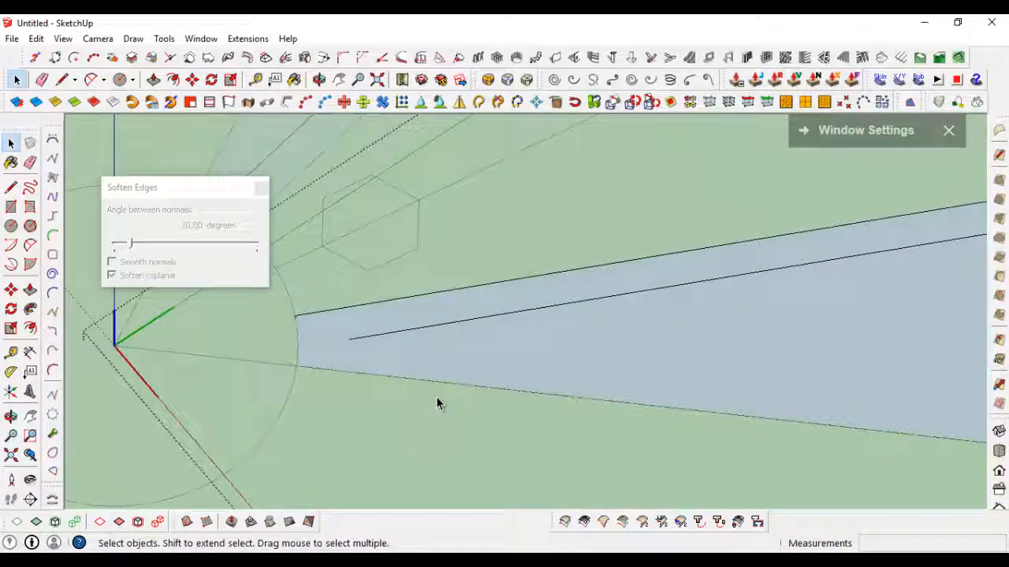
{"action": "key", "text": "c"}
{"action": "left_click", "coordinate": [378, 375]}
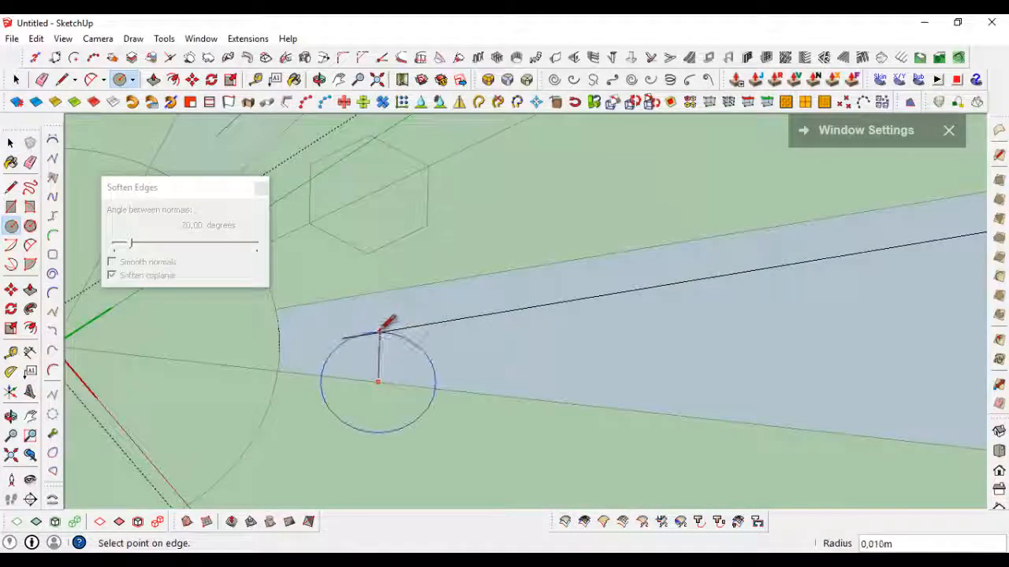
{"action": "left_click", "coordinate": [373, 335]}
{"action": "scroll", "coordinate": [363, 332], "scroll_direction": "up", "scroll_amount": 1}
{"action": "key", "text": "e"}
{"action": "key", "text": "space"}
{"action": "left_click", "coordinate": [386, 476]}
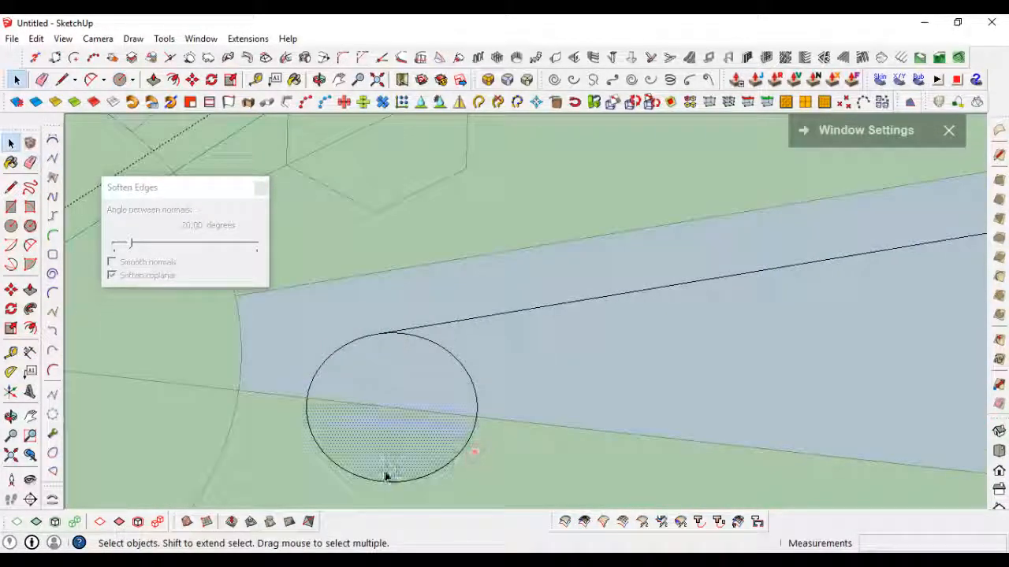
{"action": "key", "text": "Delete"}
Trim the small circle's far arc and the excess line stub, keeping only the rounded inner corner of the opening.
{"action": "scroll", "coordinate": [450, 445], "scroll_direction": "up", "scroll_amount": 2}
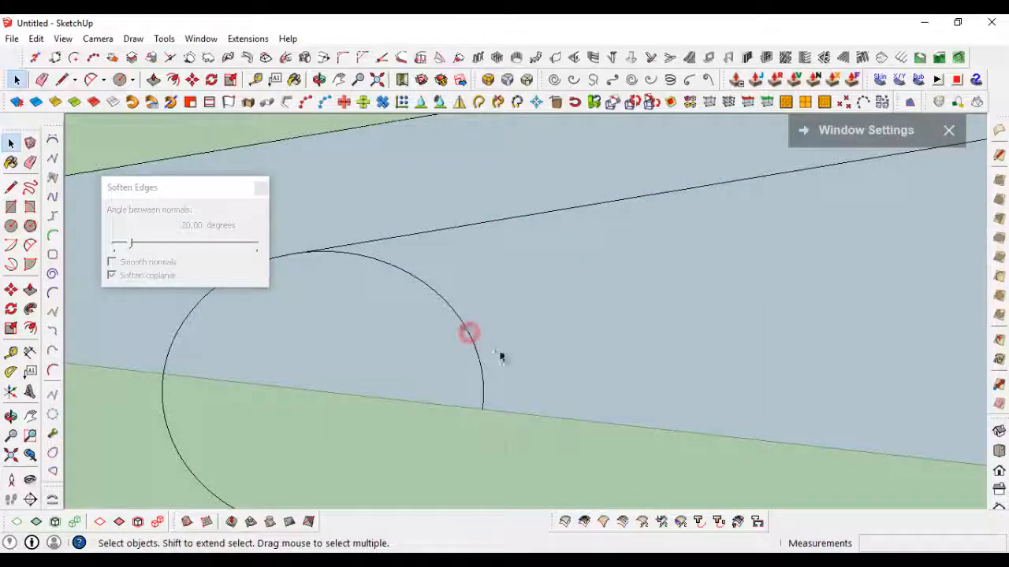
{"action": "scroll", "coordinate": [500, 357], "scroll_direction": "down", "scroll_amount": 1}
{"action": "scroll", "coordinate": [241, 381], "scroll_direction": "up", "scroll_amount": 1}
{"action": "scroll", "coordinate": [243, 382], "scroll_direction": "down", "scroll_amount": 2}
{"action": "scroll", "coordinate": [349, 292], "scroll_direction": "up", "scroll_amount": 2}
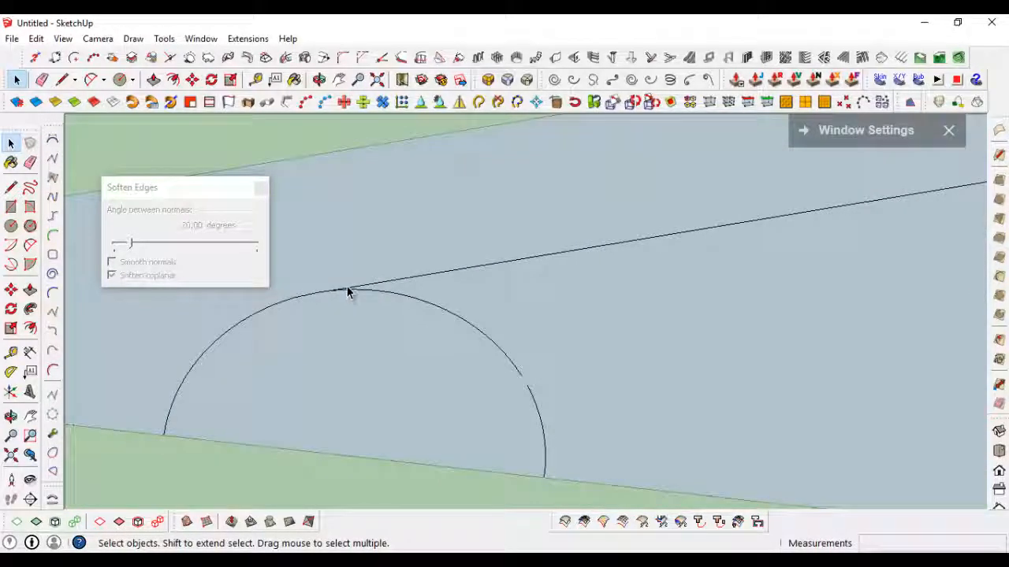
{"action": "scroll", "coordinate": [345, 295], "scroll_direction": "up", "scroll_amount": 2}
{"action": "scroll", "coordinate": [559, 342], "scroll_direction": "down", "scroll_amount": 1}
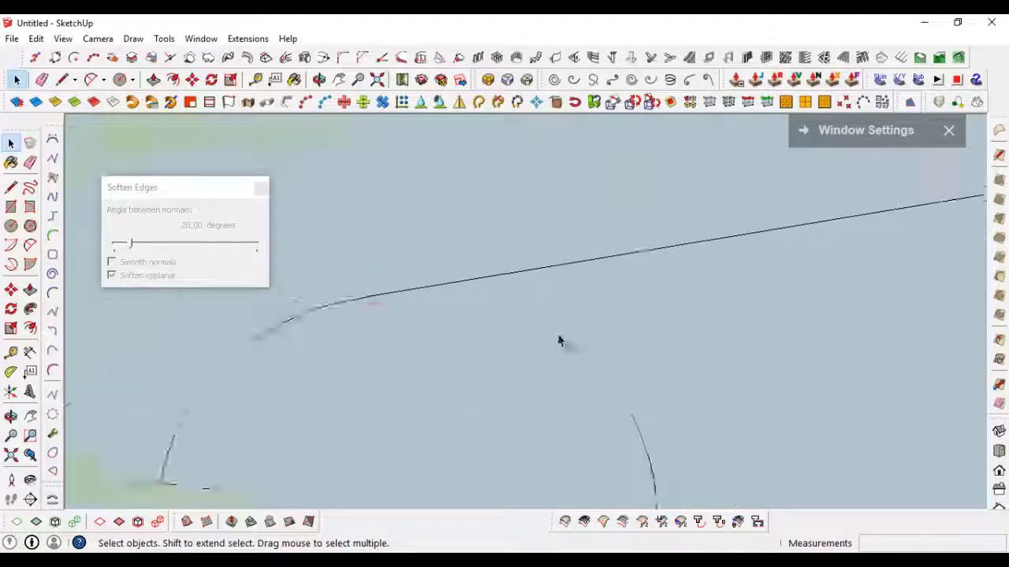
{"action": "scroll", "coordinate": [588, 375], "scroll_direction": "down", "scroll_amount": 1}
{"action": "scroll", "coordinate": [588, 387], "scroll_direction": "down", "scroll_amount": 1}
{"action": "scroll", "coordinate": [605, 439], "scroll_direction": "down", "scroll_amount": 1}
{"action": "scroll", "coordinate": [605, 439], "scroll_direction": "down", "scroll_amount": 4}
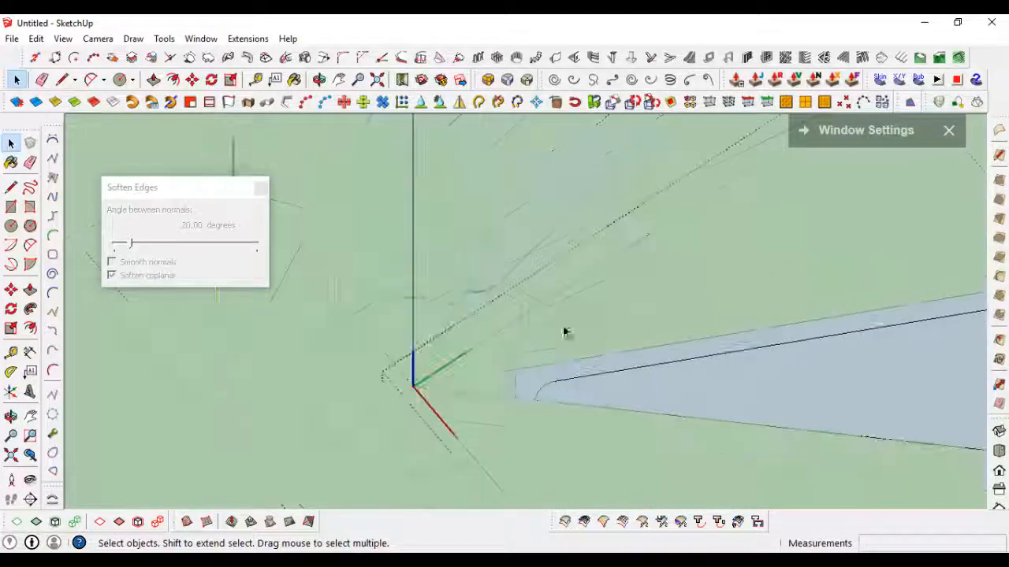
Leave the outer wedge, open the inner wedge component and repeat the 0,007 inward offset on its face.
{"action": "left_click", "coordinate": [682, 311]}
{"action": "double_click", "coordinate": [684, 309]}
{"action": "middle_click_drag", "start_coordinate": [683, 310], "coordinate": [649, 341], "text": "shift"}
{"action": "left_click", "coordinate": [662, 337]}
{"action": "key", "text": "f"}
{"action": "double_click", "coordinate": [672, 341]}
{"action": "key", "text": "space"}
{"action": "scroll", "coordinate": [609, 366], "scroll_direction": "up", "scroll_amount": 2}
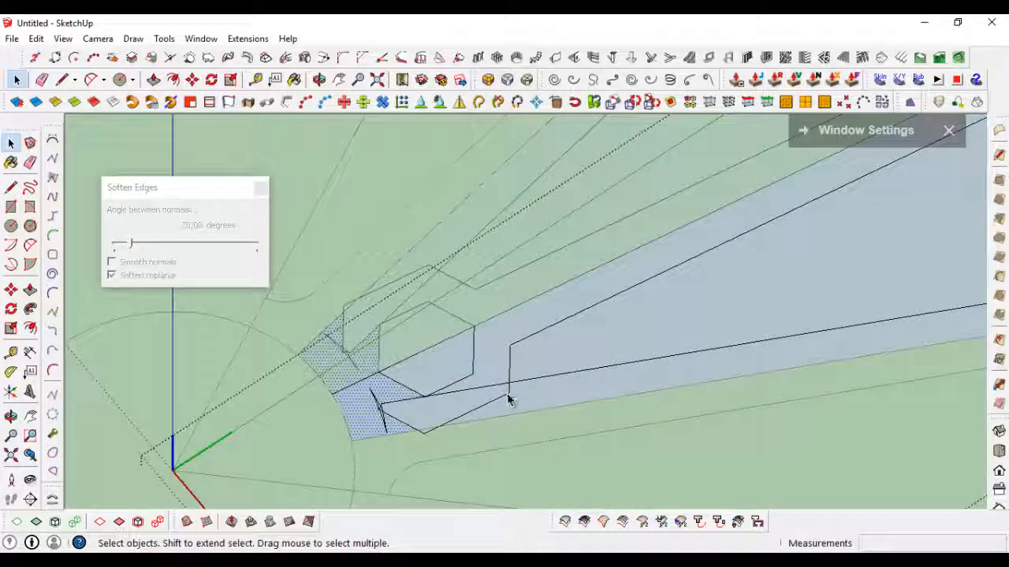
Erase the stray offset lines below the hexagon and at the inner end, leaving a clean closed opening outline.
{"action": "key", "text": "e"}
{"action": "left_click_drag", "start_coordinate": [516, 389], "coordinate": [508, 394]}
{"action": "left_click", "coordinate": [494, 385]}
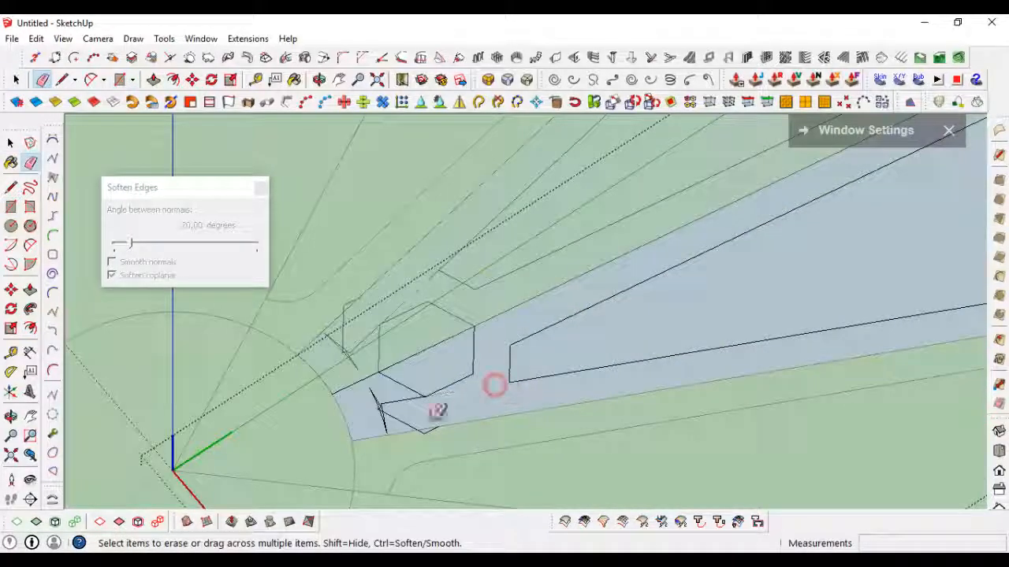
{"action": "scroll", "coordinate": [396, 420], "scroll_direction": "up", "scroll_amount": 4}
{"action": "left_click_drag", "start_coordinate": [378, 407], "coordinate": [364, 395]}
{"action": "left_click", "coordinate": [368, 387]}
{"action": "scroll", "coordinate": [365, 384], "scroll_direction": "up", "scroll_amount": 2}
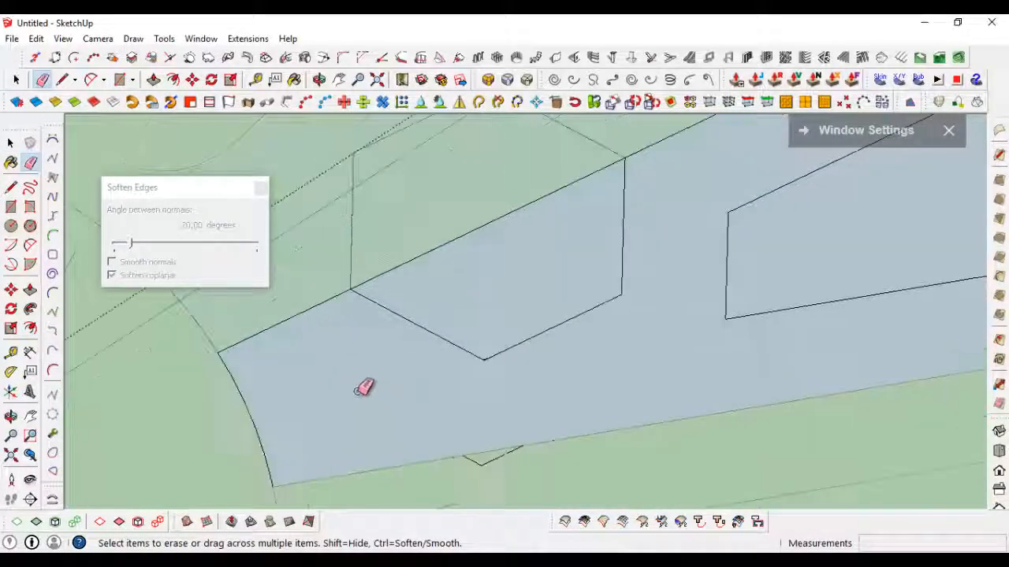
{"action": "left_click", "coordinate": [483, 464]}
{"action": "scroll", "coordinate": [490, 354], "scroll_direction": "up", "scroll_amount": 6}
{"action": "left_click", "coordinate": [472, 364]}
{"action": "key", "text": "space"}
{"action": "scroll", "coordinate": [604, 360], "scroll_direction": "down", "scroll_amount": 7}
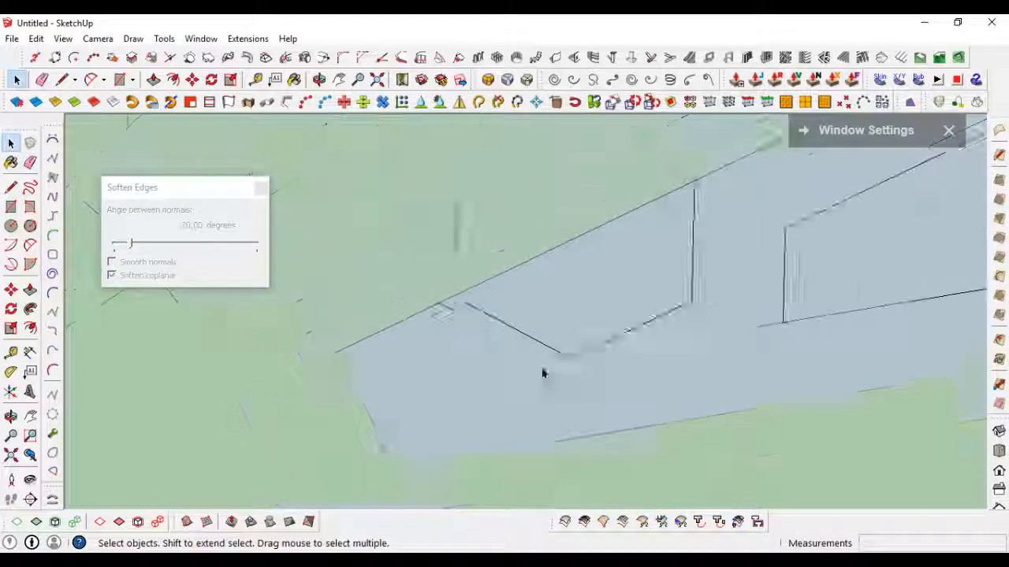
Round the outer corner of the outer wedge's opening with a tangent arc and erase the leftover sharp corner.
{"action": "scroll", "coordinate": [531, 372], "scroll_direction": "down", "scroll_amount": 7}
{"action": "scroll", "coordinate": [834, 347], "scroll_direction": "up", "scroll_amount": 6}
{"action": "key", "text": "a"}
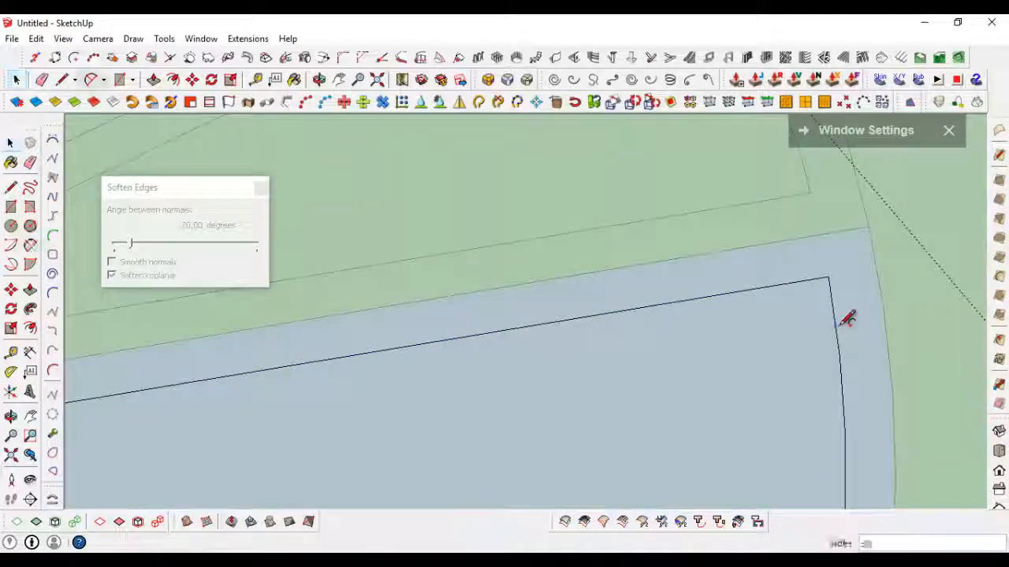
{"action": "double_click", "coordinate": [836, 327]}
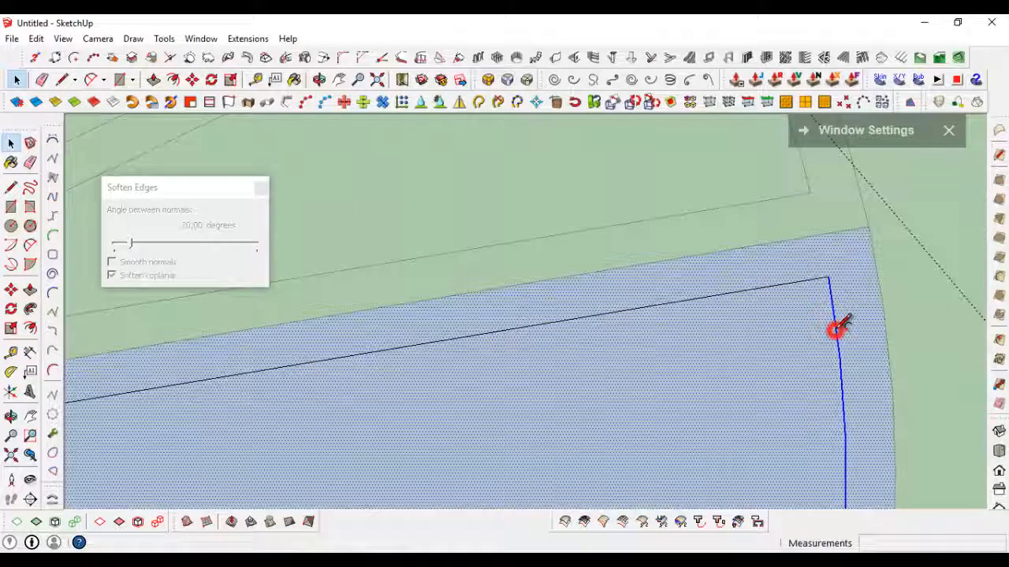
{"action": "double_click", "coordinate": [738, 292]}
{"action": "key", "text": "e"}
{"action": "left_click", "coordinate": [830, 288]}
{"action": "left_click", "coordinate": [825, 279]}
{"action": "key", "text": "space"}
{"action": "scroll", "coordinate": [743, 384], "scroll_direction": "down", "scroll_amount": 5}
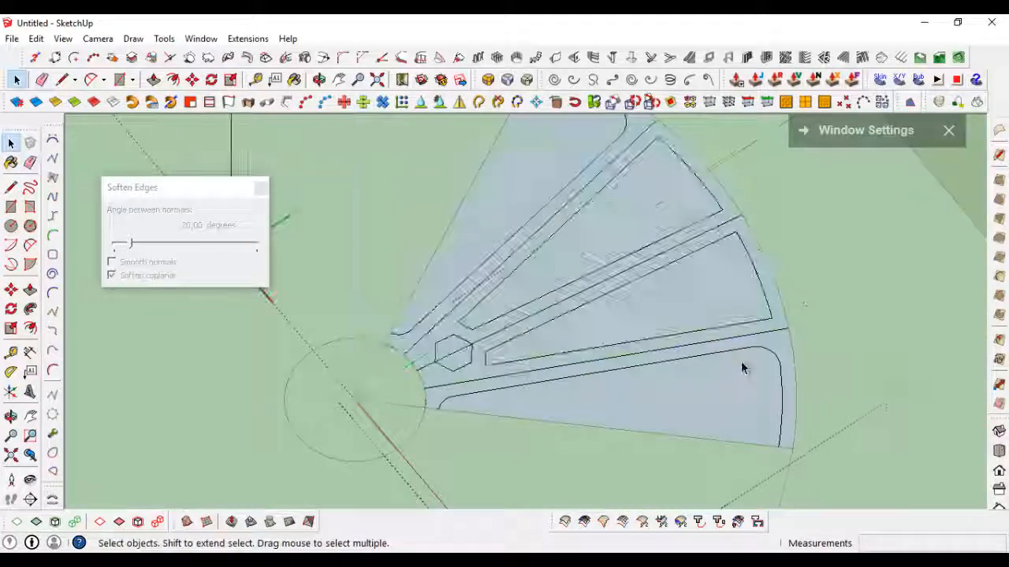
Open the inner wedge component, draw a circle of about 0,163 m radius centred on its apex, and delete the part outside the wedge.
{"action": "scroll", "coordinate": [736, 353], "scroll_direction": "up", "scroll_amount": 2}
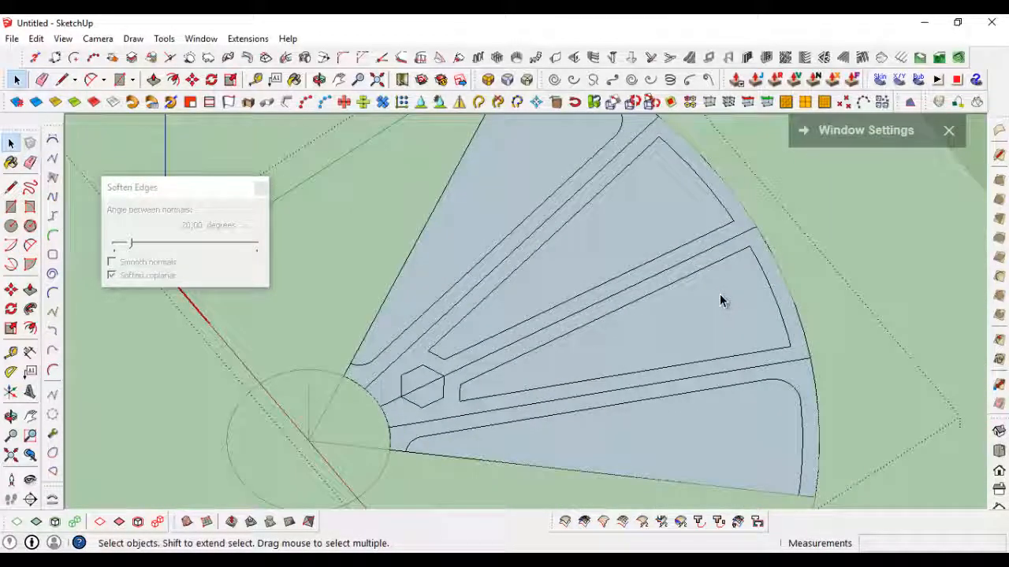
{"action": "double_click", "coordinate": [722, 300]}
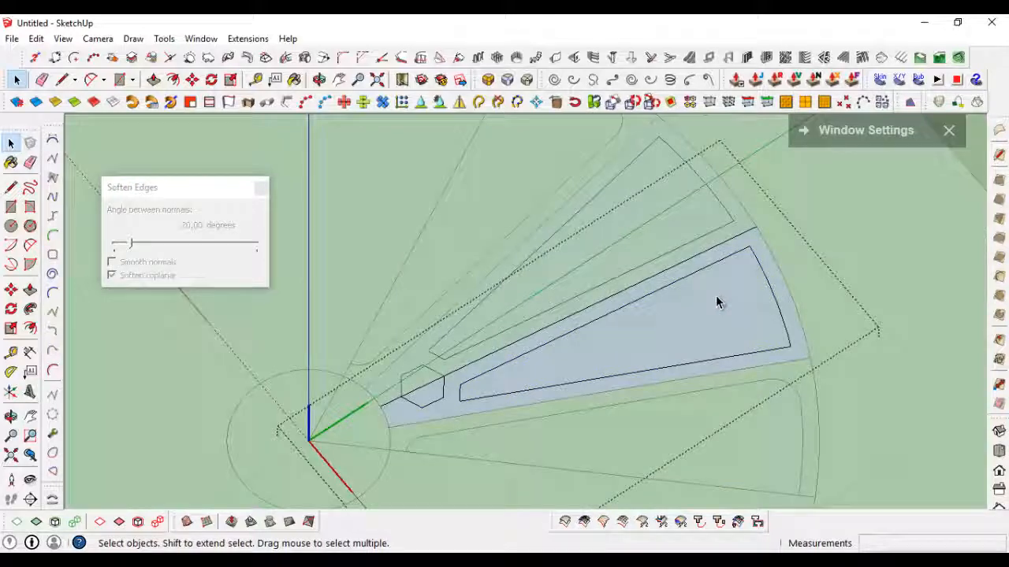
{"action": "key", "text": "c"}
{"action": "left_click", "coordinate": [309, 439]}
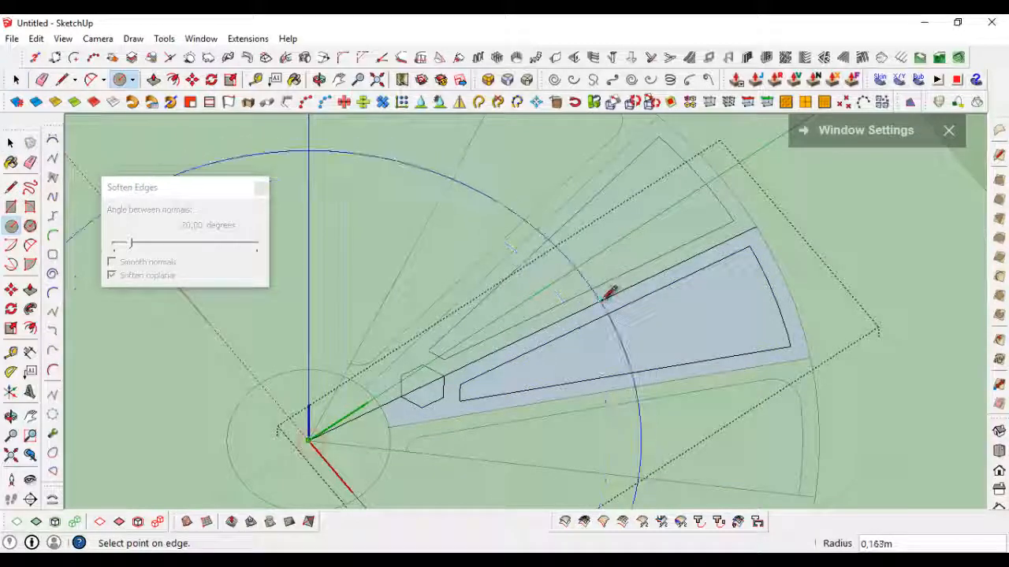
{"action": "left_click", "coordinate": [601, 303]}
{"action": "scroll", "coordinate": [604, 306], "scroll_direction": "down", "scroll_amount": 3}
{"action": "key", "text": "space"}
{"action": "double_click", "coordinate": [558, 472]}
{"action": "key", "text": "Delete"}
{"action": "scroll", "coordinate": [606, 322], "scroll_direction": "up", "scroll_amount": 3}
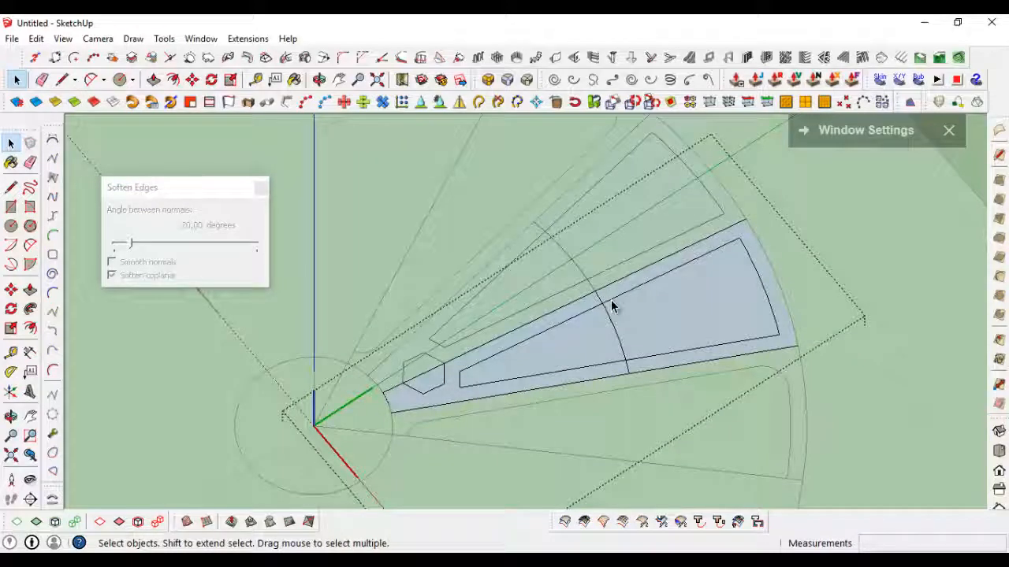
Offset the arc crossing the inner wedge by 0,004 toward the apex and once more toward the rim.
{"action": "left_click", "coordinate": [608, 316]}
{"action": "scroll", "coordinate": [611, 320], "scroll_direction": "up", "scroll_amount": 2}
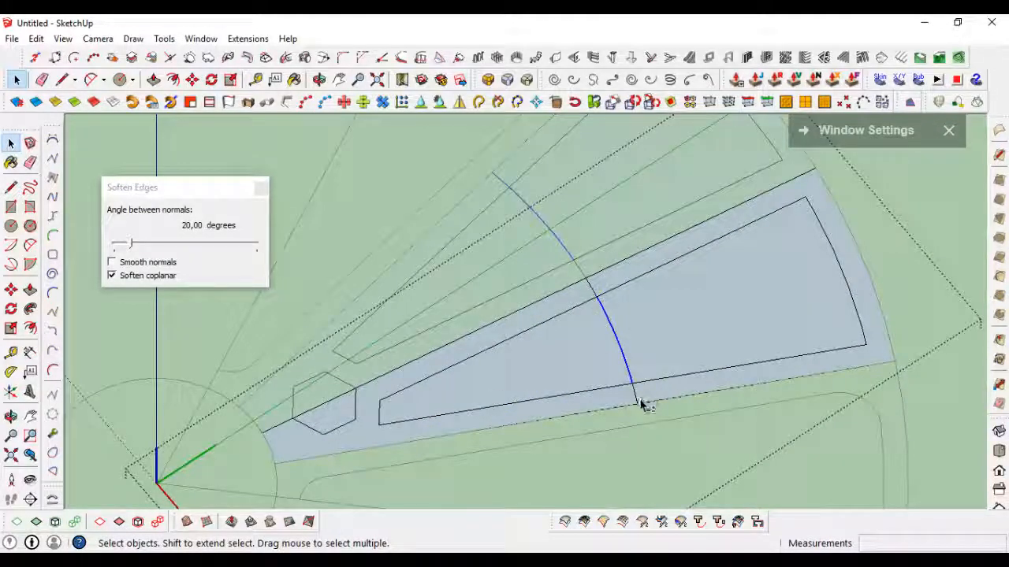
{"action": "scroll", "coordinate": [597, 303], "scroll_direction": "up", "scroll_amount": 2}
{"action": "key", "text": "f"}
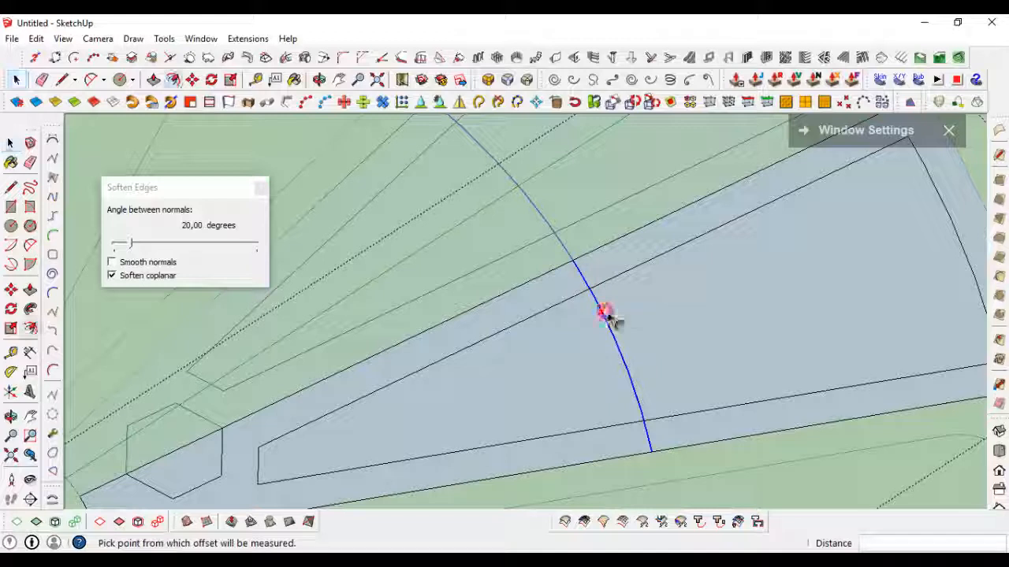
{"action": "left_click", "coordinate": [602, 312]}
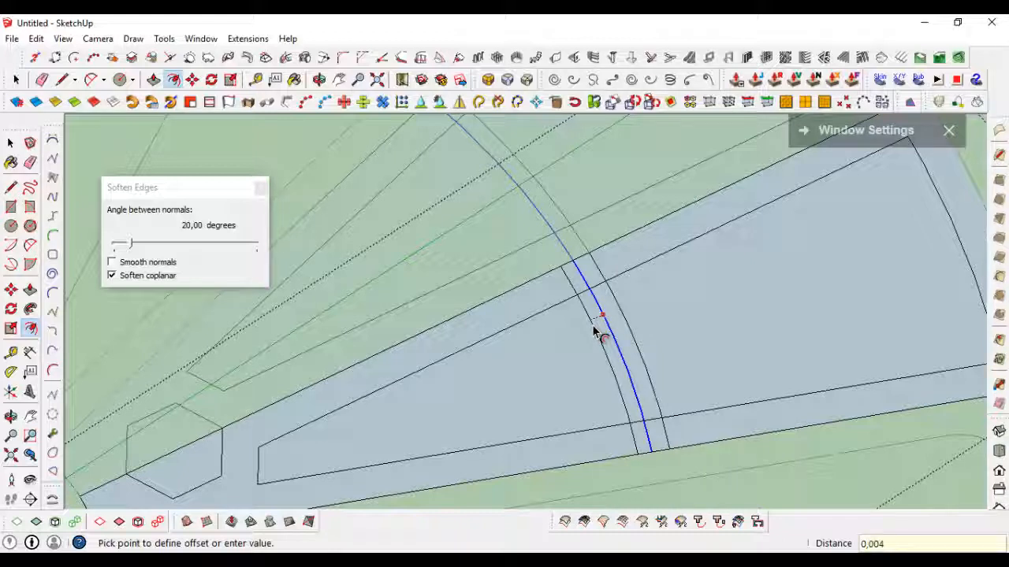
{"action": "left_click", "coordinate": [595, 331]}
{"action": "key", "text": "space"}
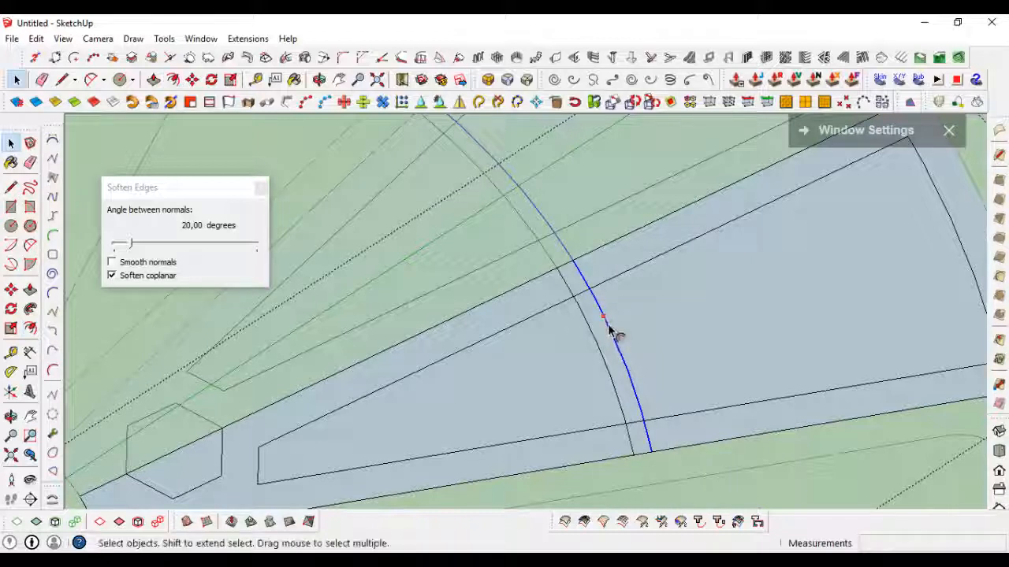
{"action": "key", "text": "f"}
{"action": "left_click", "coordinate": [609, 328]}
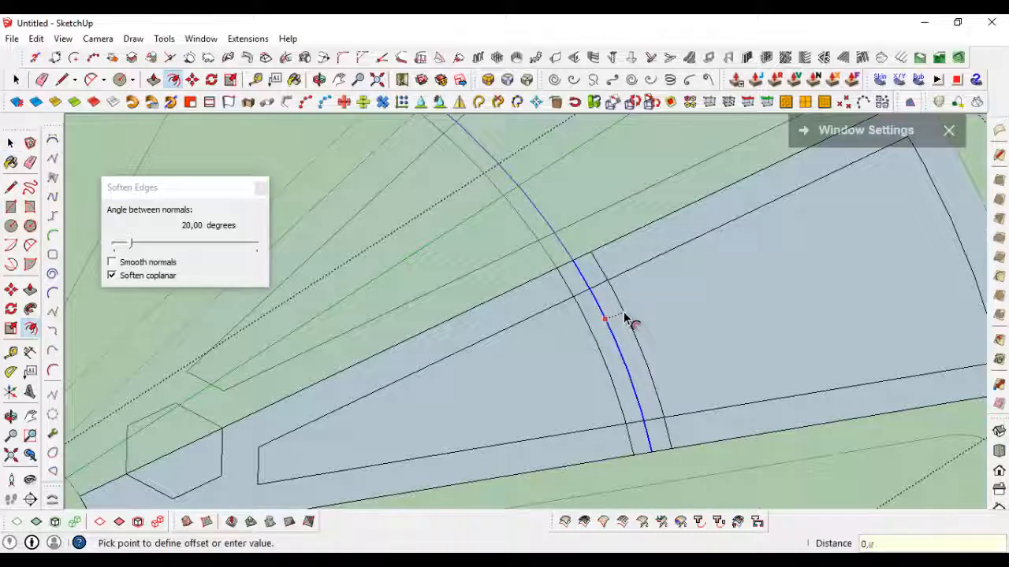
{"action": "key", "text": "space"}
Delete the middle arc and the surplus line and arc segments, leaving a curved cross rib between two openings.
{"action": "scroll", "coordinate": [618, 319], "scroll_direction": "up", "scroll_amount": 2}
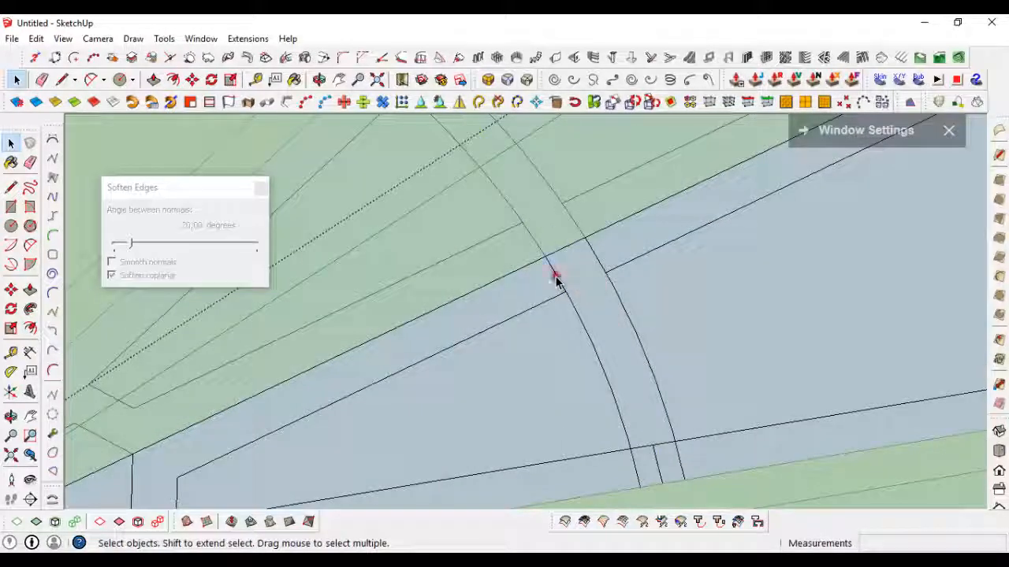
{"action": "mouse_move", "coordinate": [556, 282]}
{"action": "middle_mouse_down"}
{"action": "mouse_move", "coordinate": [599, 256]}
{"action": "mouse_move", "coordinate": [644, 390]}
{"action": "middle_mouse_up"}
{"action": "left_click", "coordinate": [624, 398]}
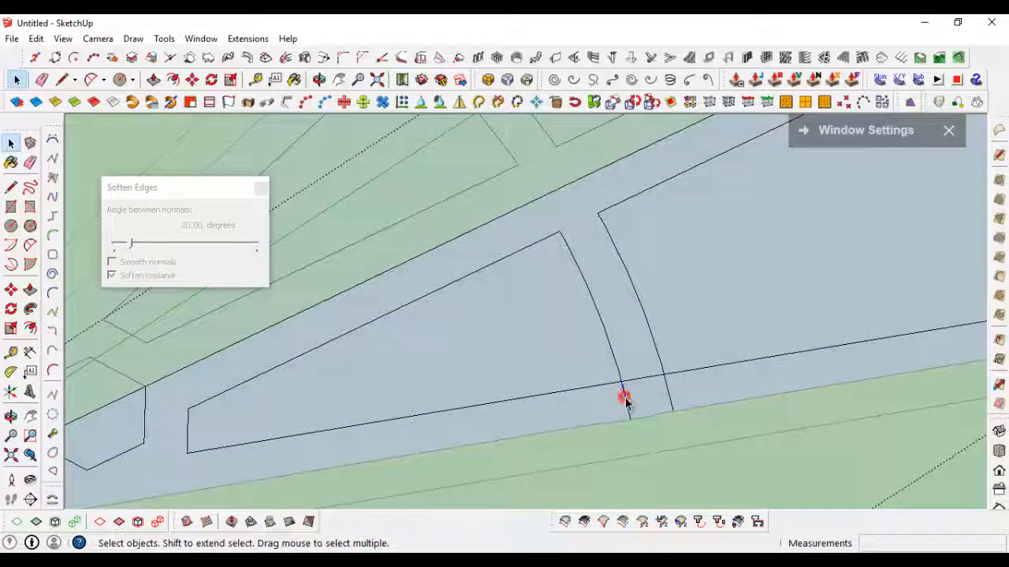
{"action": "left_click", "coordinate": [671, 398]}
{"action": "key", "text": "Delete"}
Push/Pull the inner wedge's frame face upward to turn it into a solid frame around the openings.
{"action": "scroll", "coordinate": [617, 369], "scroll_direction": "down", "scroll_amount": 6}
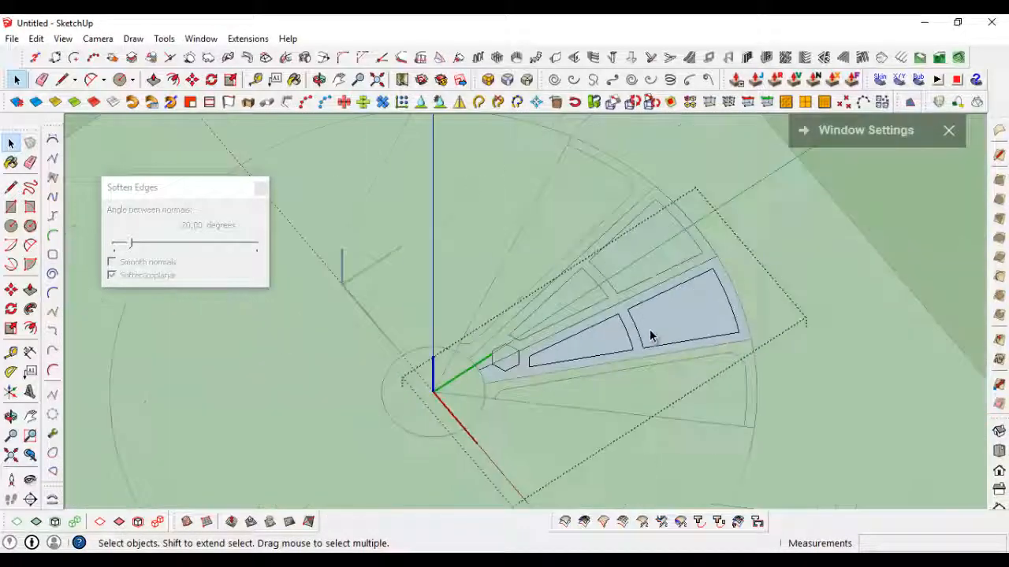
{"action": "scroll", "coordinate": [502, 371], "scroll_direction": "up", "scroll_amount": 3}
{"action": "scroll", "coordinate": [507, 368], "scroll_direction": "down", "scroll_amount": 1}
{"action": "scroll", "coordinate": [670, 364], "scroll_direction": "up", "scroll_amount": 1}
{"action": "middle_click_drag", "start_coordinate": [671, 365], "coordinate": [566, 352]}
{"action": "scroll", "coordinate": [591, 379], "scroll_direction": "up", "scroll_amount": 2}
{"action": "key", "text": "p"}
{"action": "scroll", "coordinate": [595, 381], "scroll_direction": "up", "scroll_amount": 1}
{"action": "left_click", "coordinate": [595, 370]}
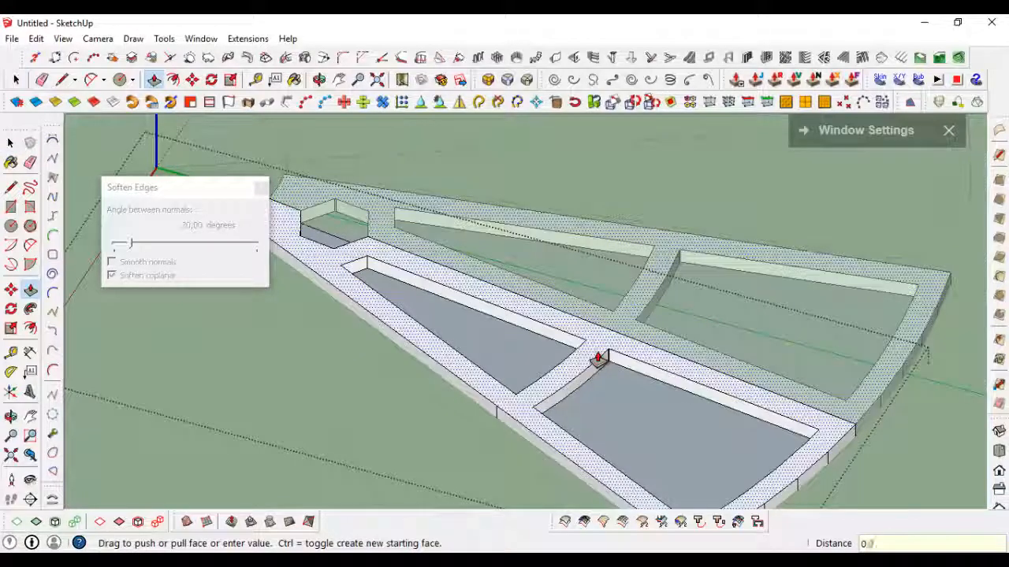
{"action": "key", "text": "Escape"}
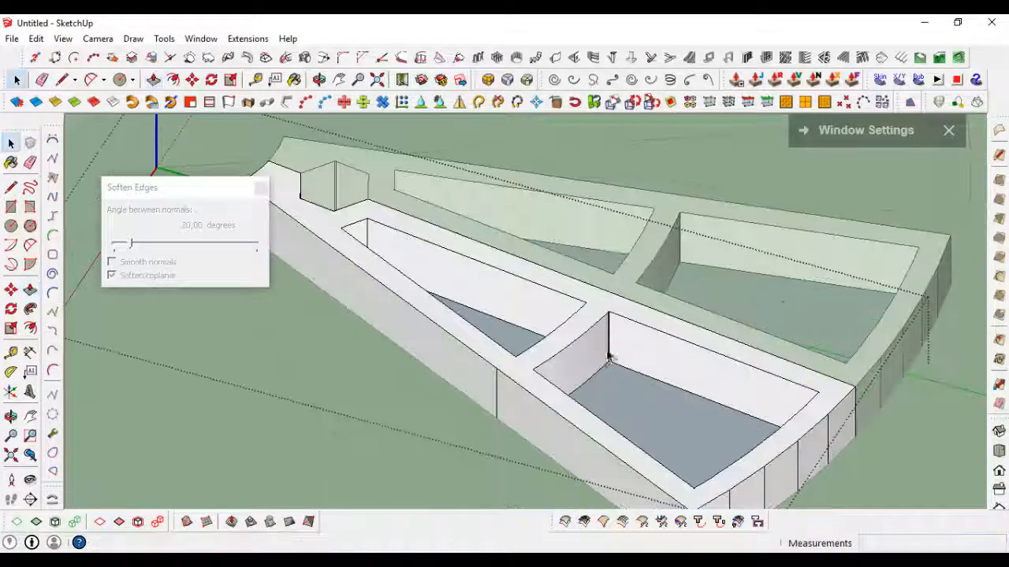
Return the inner wedge to its flat profile and delete the openings' curved edges and the straight edges beside the mirror line.
{"action": "scroll", "coordinate": [712, 320], "scroll_direction": "down", "scroll_amount": 3}
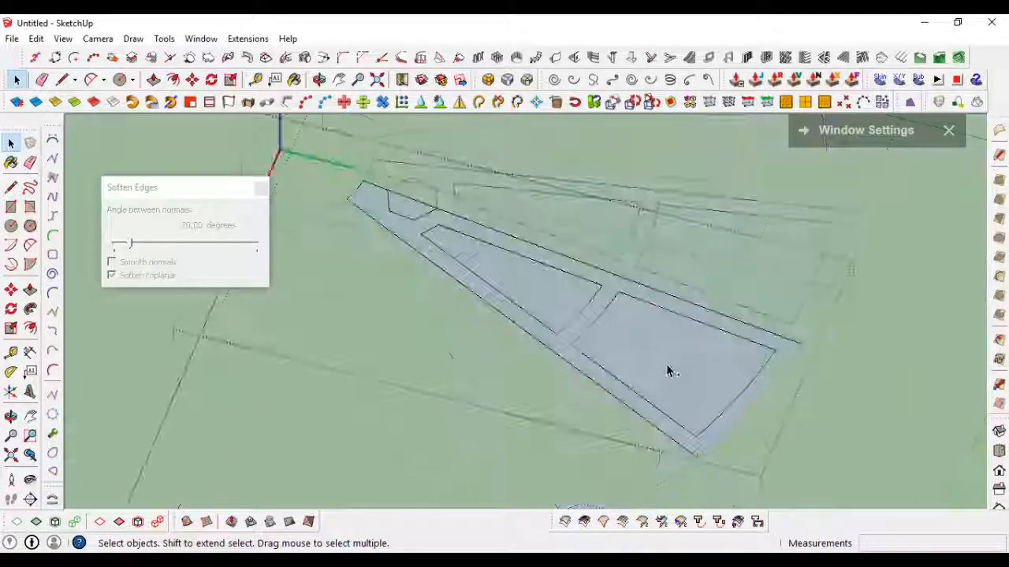
{"action": "scroll", "coordinate": [668, 372], "scroll_direction": "up", "scroll_amount": 3}
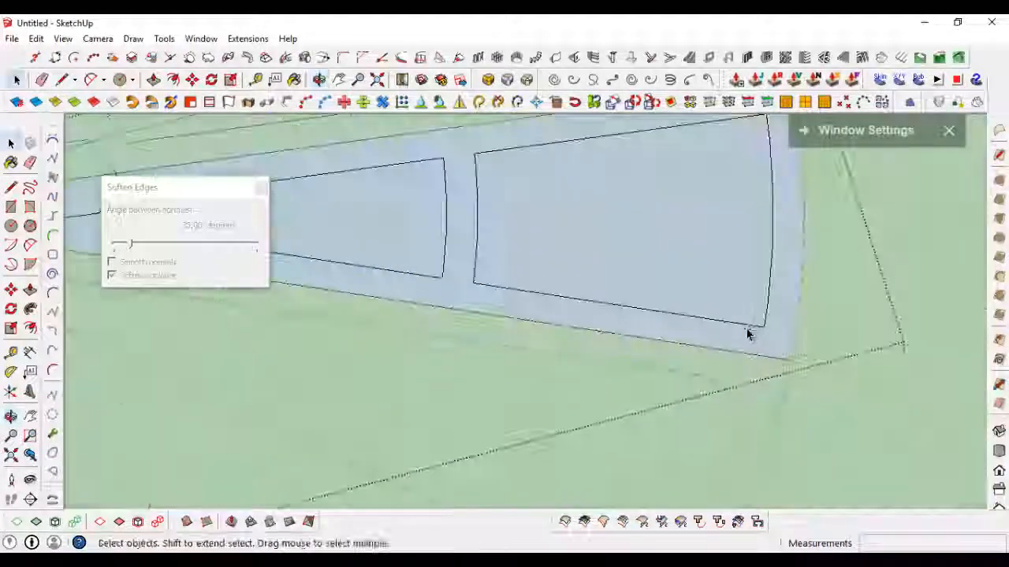
{"action": "left_click", "coordinate": [747, 331]}
{"action": "middle_click_drag", "start_coordinate": [748, 331], "coordinate": [792, 275]}
{"action": "key", "text": "a"}
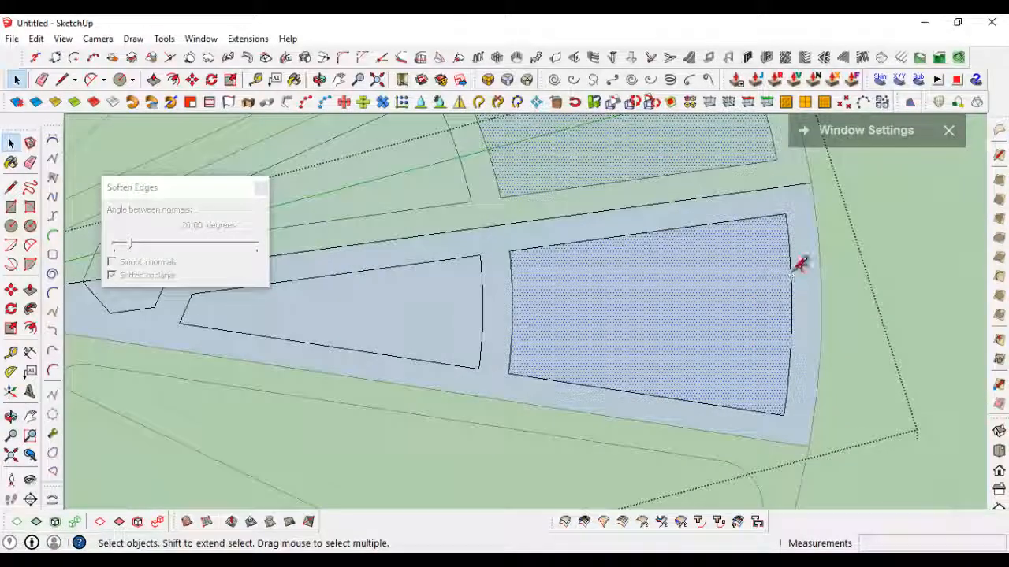
{"action": "key", "text": "space"}
{"action": "scroll", "coordinate": [791, 275], "scroll_direction": "down", "scroll_amount": 1}
{"action": "left_click", "coordinate": [667, 250]}
{"action": "middle_click_drag", "start_coordinate": [687, 268], "coordinate": [694, 310], "text": "shift"}
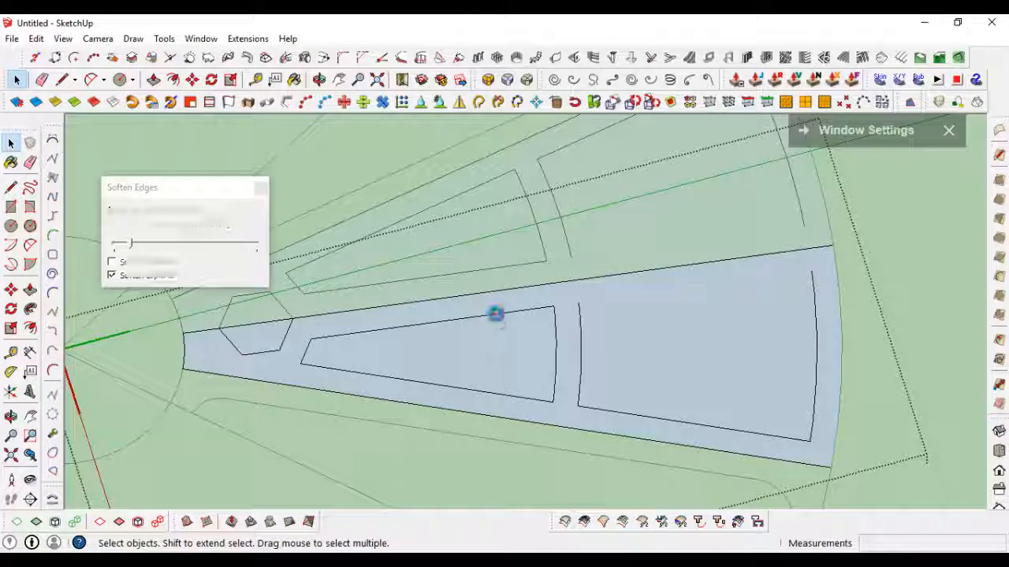
{"action": "left_click", "coordinate": [816, 351]}
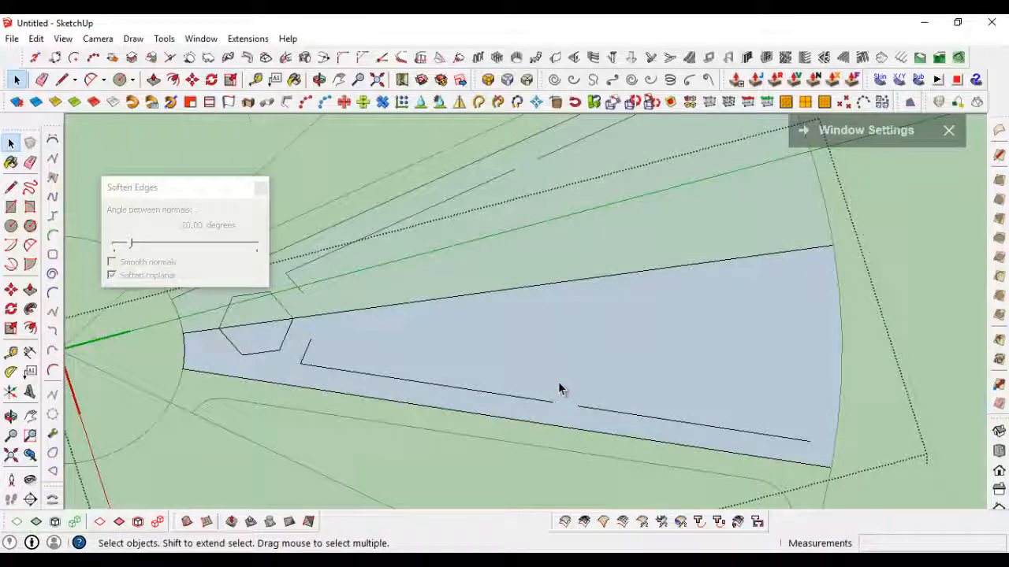
Draw three concentric circles centred on the apex through the remaining opening lines' ends, using radii of about 0,159 m, 0,167 m and the outermost endpoint.
{"action": "middle_click_drag", "start_coordinate": [559, 388], "coordinate": [129, 307]}
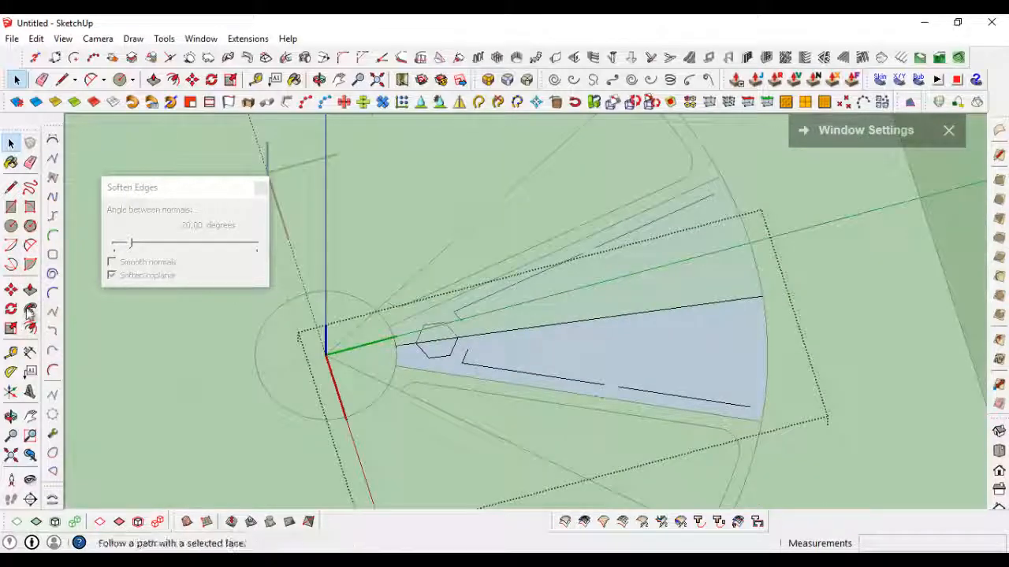
{"action": "key", "text": "c"}
{"action": "scroll", "coordinate": [316, 349], "scroll_direction": "up", "scroll_amount": 2}
{"action": "left_click", "coordinate": [328, 352]}
{"action": "left_click", "coordinate": [640, 384]}
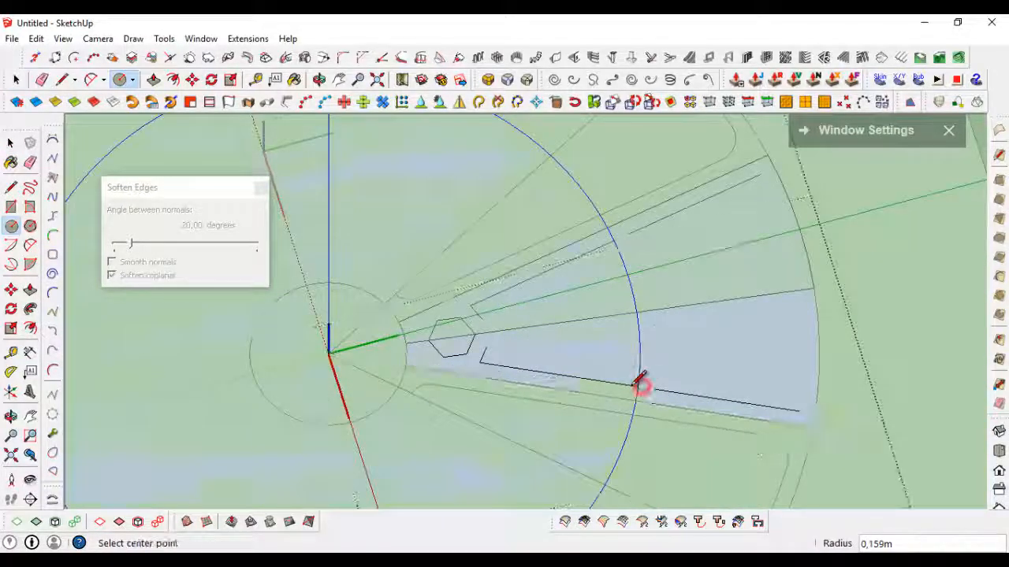
{"action": "left_click", "coordinate": [328, 352]}
{"action": "left_click", "coordinate": [653, 388]}
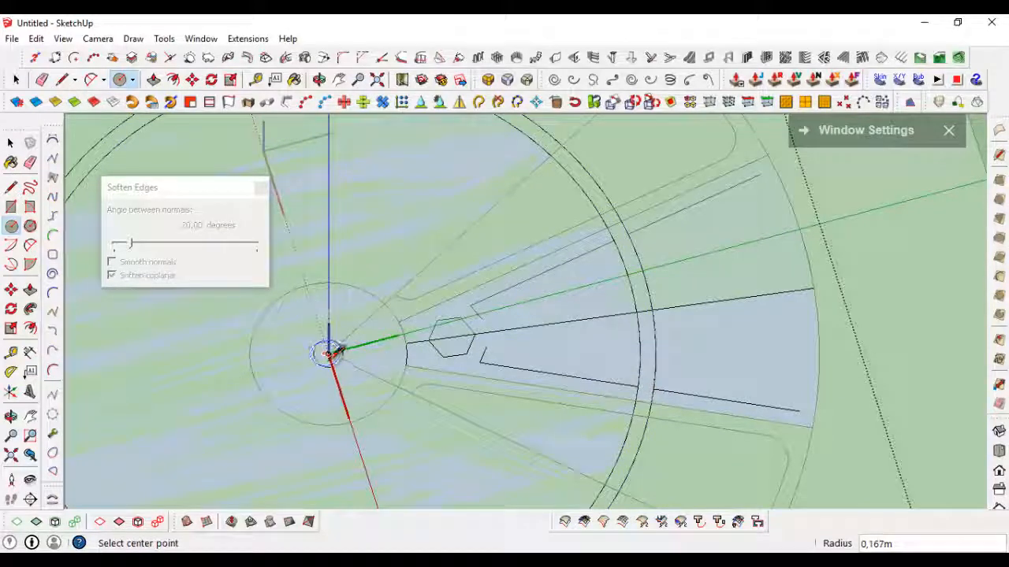
{"action": "left_click", "coordinate": [328, 354]}
{"action": "left_click", "coordinate": [799, 411]}
{"action": "key", "text": "space"}
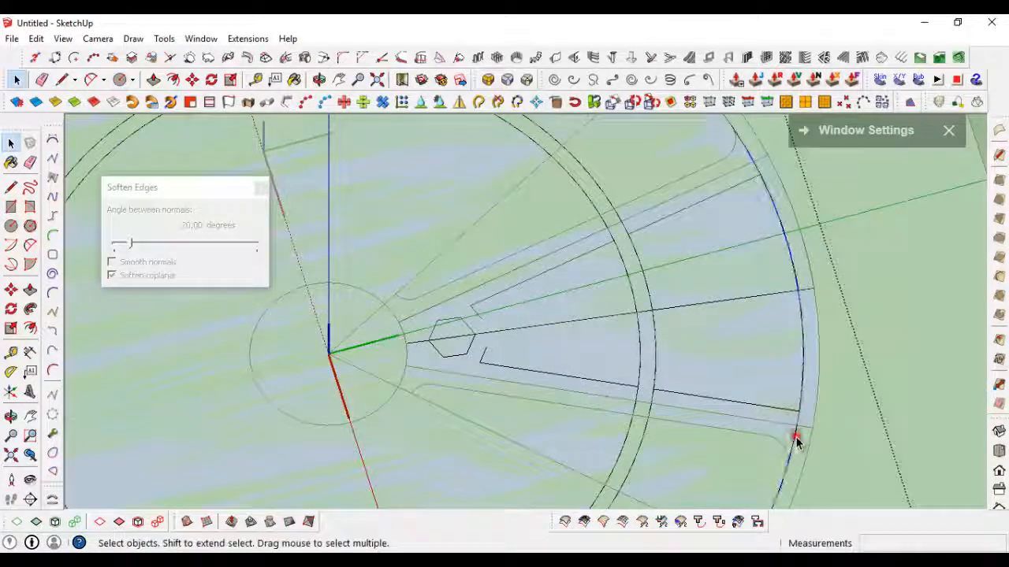
Delete the parts of the three circles outside the wedge and the short arc segments crossing its side frame.
{"action": "left_click", "coordinate": [794, 440]}
{"action": "scroll", "coordinate": [794, 440], "scroll_direction": "down", "scroll_amount": 6}
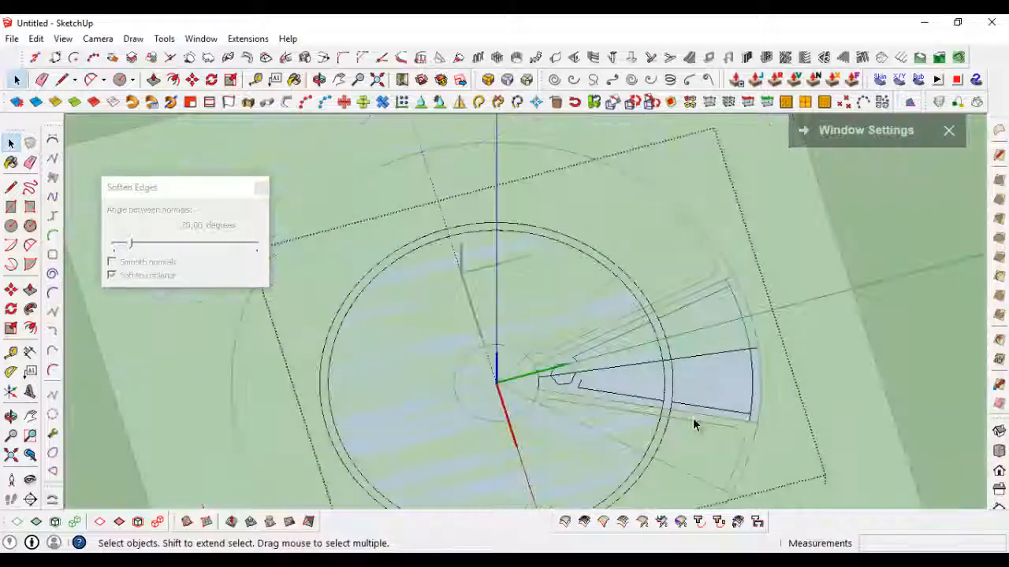
{"action": "scroll", "coordinate": [673, 429], "scroll_direction": "up", "scroll_amount": 6}
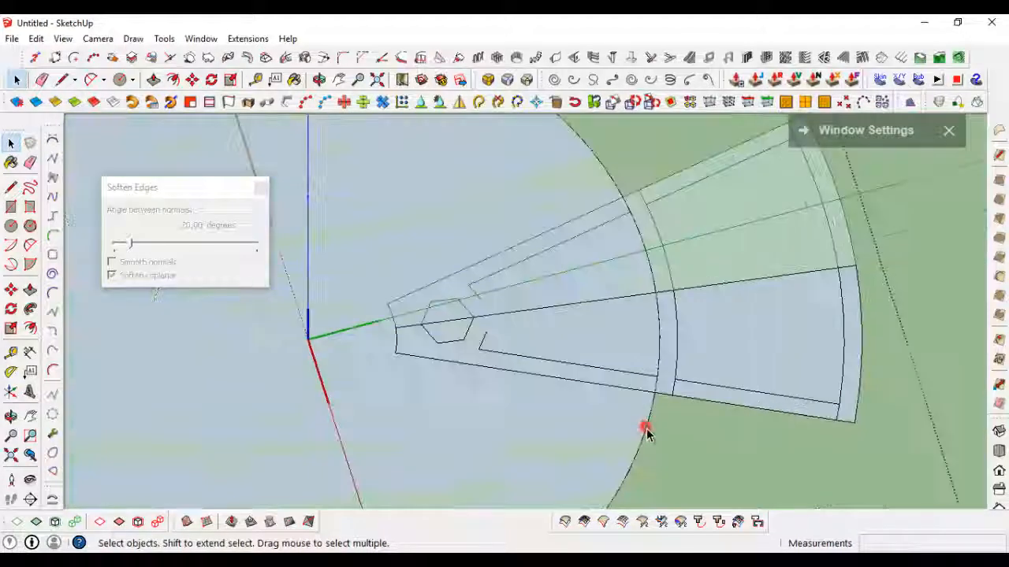
{"action": "scroll", "coordinate": [666, 398], "scroll_direction": "up", "scroll_amount": 2}
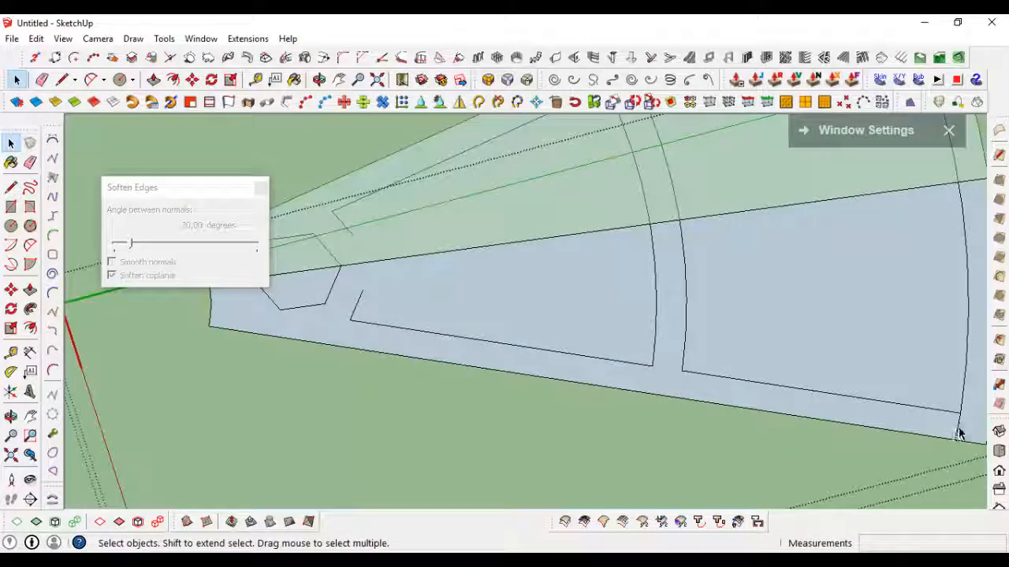
{"action": "scroll", "coordinate": [700, 423], "scroll_direction": "down", "scroll_amount": 4}
{"action": "scroll", "coordinate": [682, 338], "scroll_direction": "up", "scroll_amount": 2}
{"action": "scroll", "coordinate": [563, 344], "scroll_direction": "down", "scroll_amount": 2}
{"action": "scroll", "coordinate": [550, 355], "scroll_direction": "up", "scroll_amount": 4}
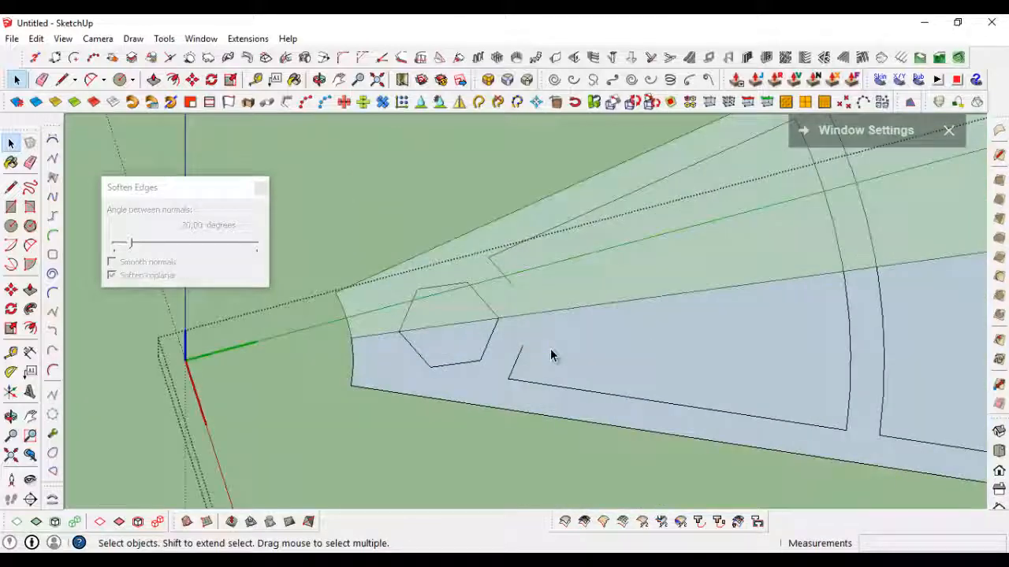
Draw a circle of about 0,08 m radius from the apex through the slanted edge's free end, and keep only its arc closing the inner opening.
{"action": "key", "text": "l"}
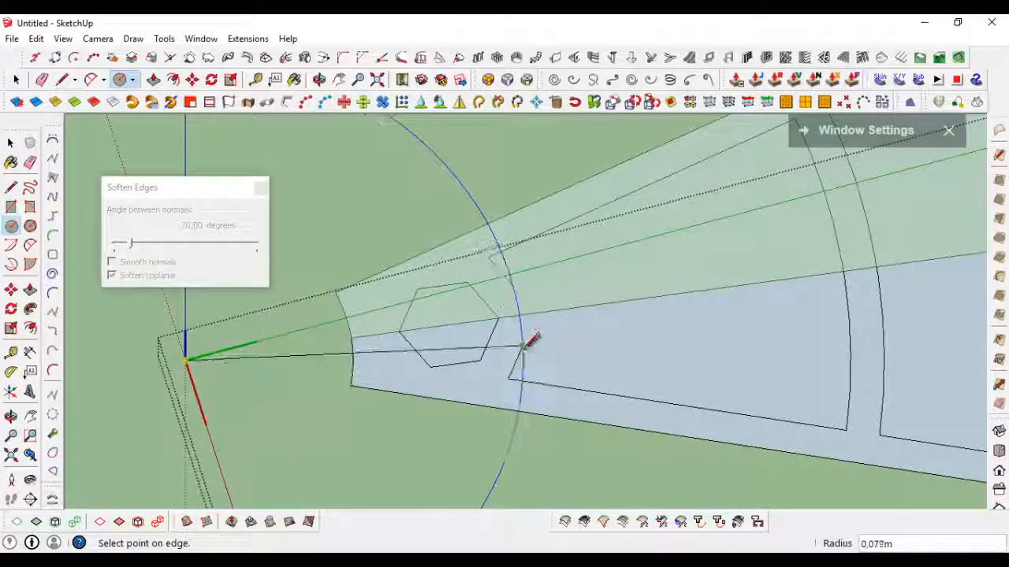
{"action": "left_click", "coordinate": [523, 345]}
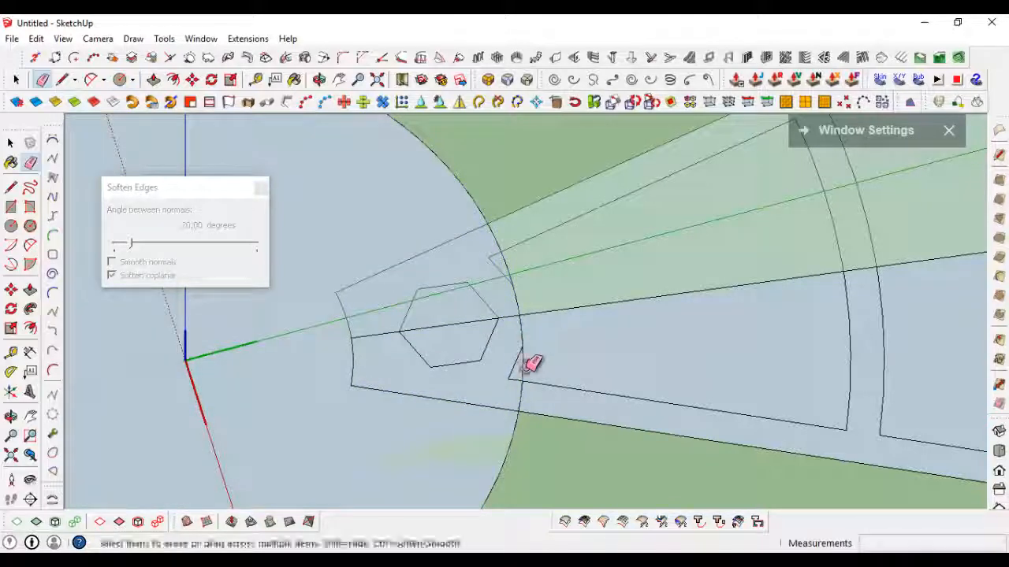
{"action": "key", "text": "Delete"}
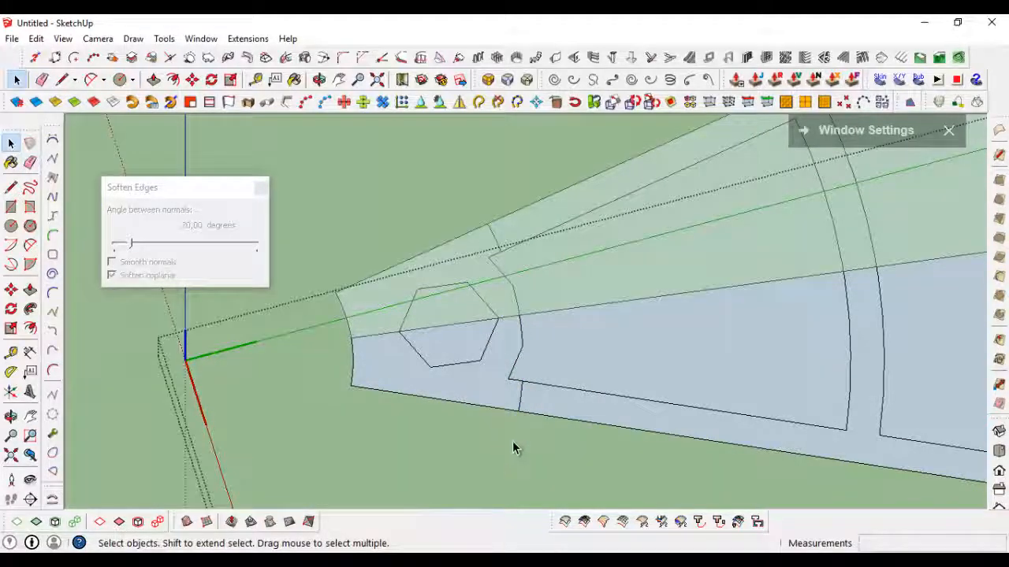
{"action": "scroll", "coordinate": [517, 406], "scroll_direction": "up", "scroll_amount": 1}
{"action": "left_click", "coordinate": [524, 400]}
{"action": "left_click", "coordinate": [521, 398]}
{"action": "key", "text": "Delete"}
{"action": "scroll", "coordinate": [440, 382], "scroll_direction": "down", "scroll_amount": 1}
{"action": "scroll", "coordinate": [445, 367], "scroll_direction": "down", "scroll_amount": 3}
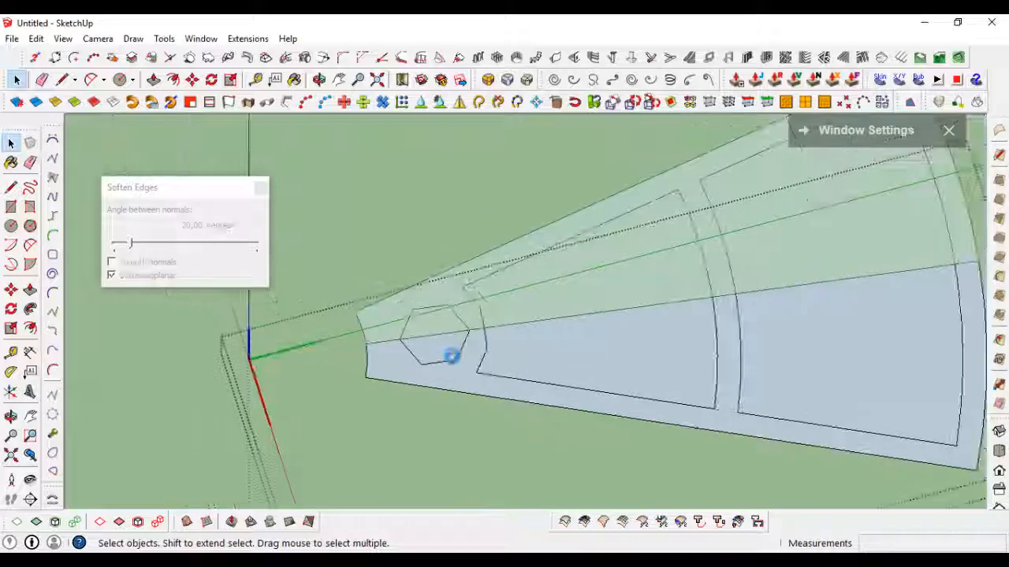
Round the outer opening's two side corners and the inner opening's rib corner with tangent arcs, erasing the sharp corner segments.
{"action": "scroll", "coordinate": [711, 389], "scroll_direction": "up", "scroll_amount": 5}
{"action": "key", "text": "a"}
{"action": "scroll", "coordinate": [705, 438], "scroll_direction": "up", "scroll_amount": 2}
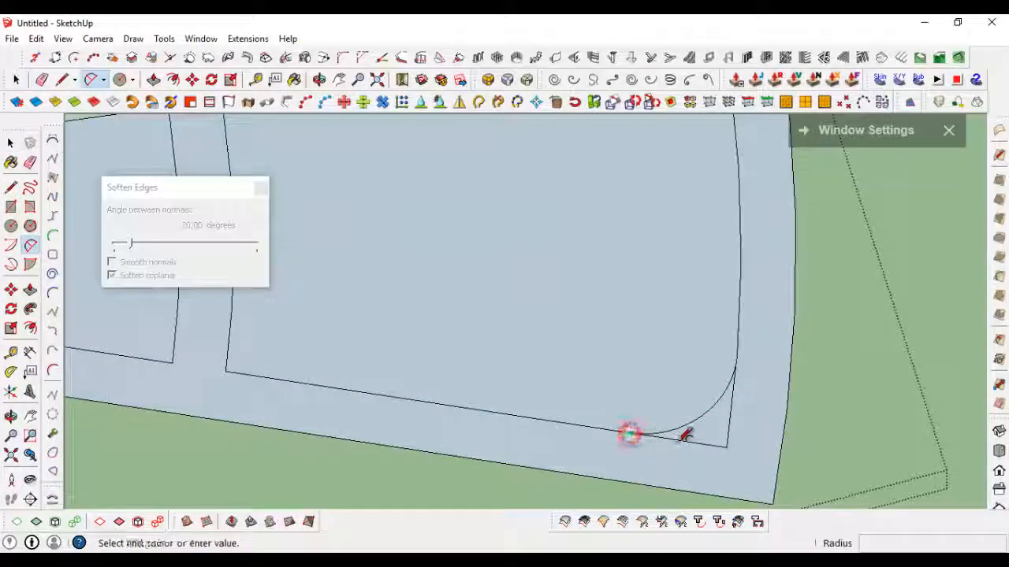
{"action": "scroll", "coordinate": [713, 444], "scroll_direction": "down", "scroll_amount": 6}
{"action": "scroll", "coordinate": [651, 411], "scroll_direction": "up", "scroll_amount": 5}
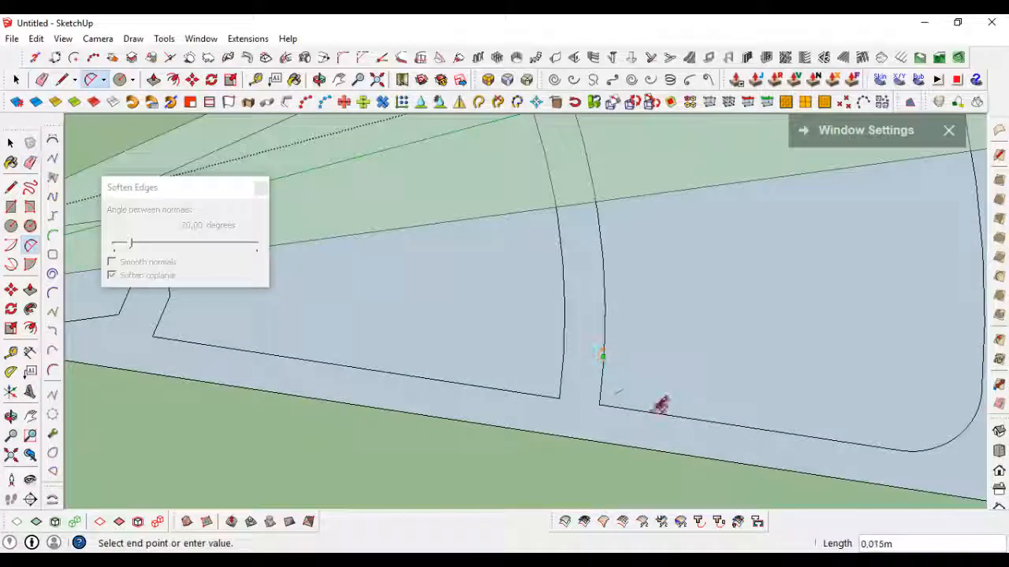
{"action": "left_click", "coordinate": [643, 405]}
{"action": "scroll", "coordinate": [622, 403], "scroll_direction": "up", "scroll_amount": 1}
{"action": "key", "text": "e"}
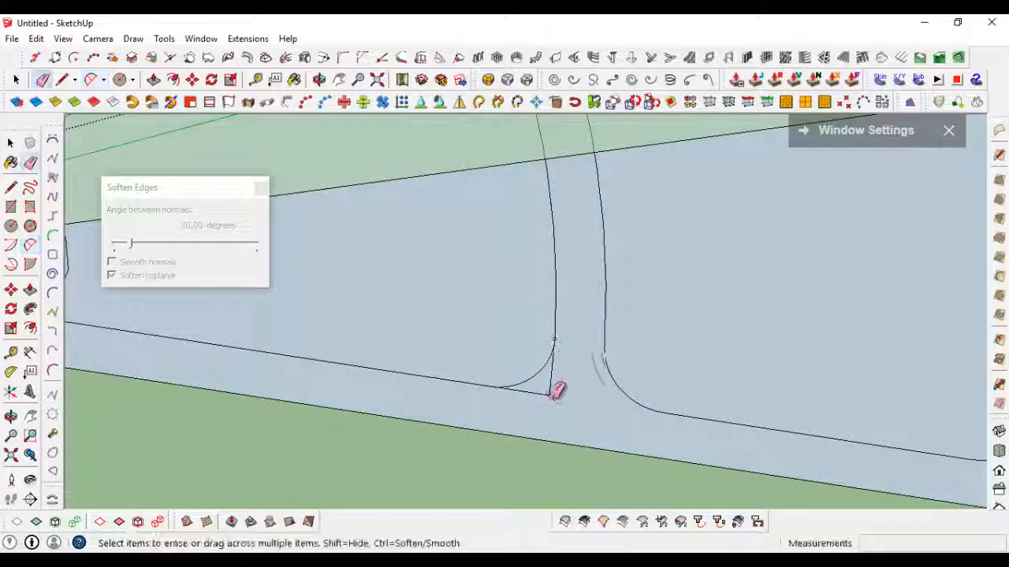
{"action": "scroll", "coordinate": [604, 401], "scroll_direction": "down", "scroll_amount": 8}
{"action": "key", "text": "space"}
Reopen the inner wedge component and Push/Pull its rounded frame face upward into a solid frame around the openings.
{"action": "scroll", "coordinate": [666, 404], "scroll_direction": "up", "scroll_amount": 3}
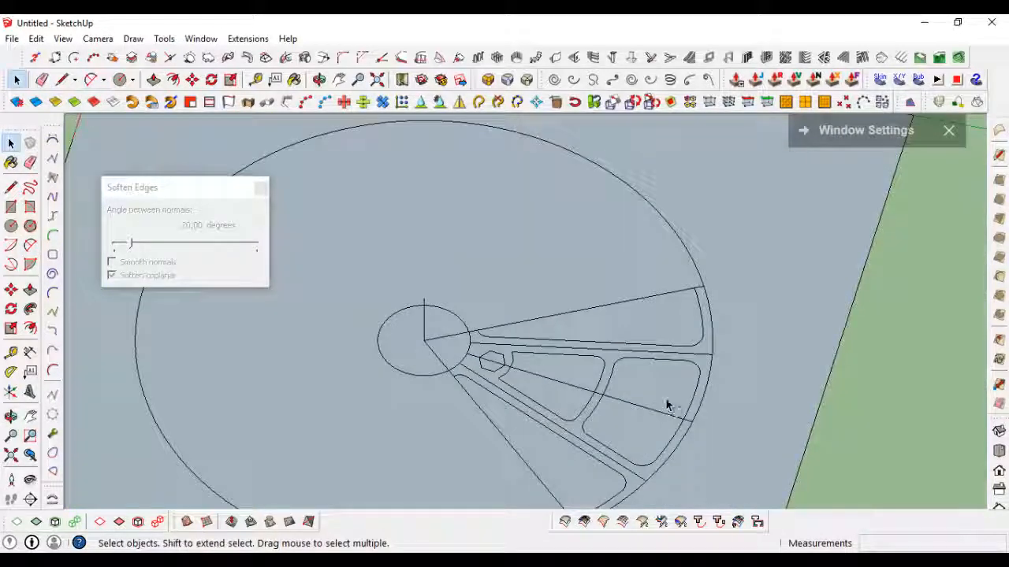
{"action": "scroll", "coordinate": [666, 405], "scroll_direction": "up", "scroll_amount": 3}
{"action": "middle_click_drag", "start_coordinate": [595, 408], "coordinate": [655, 387]}
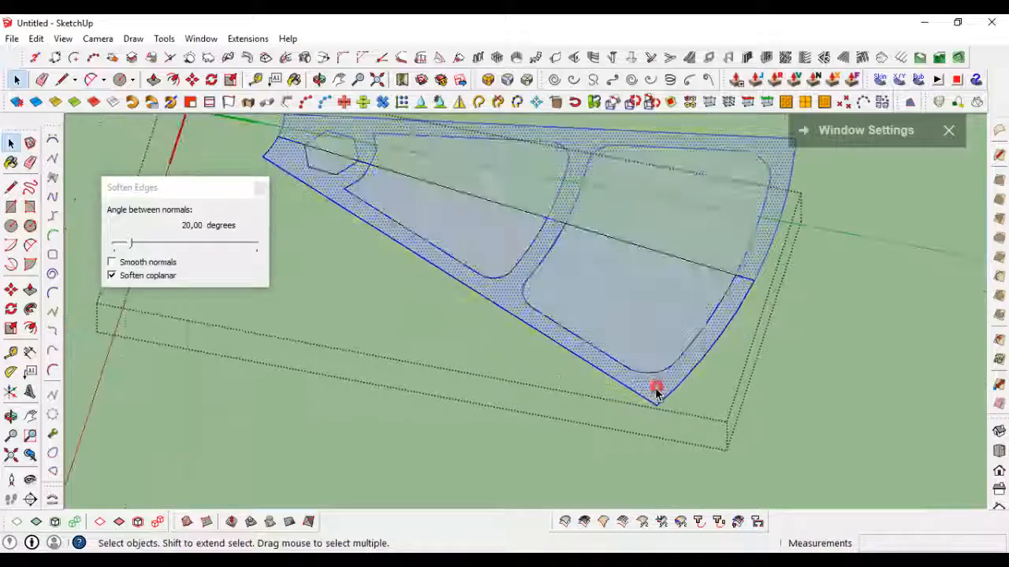
{"action": "key", "text": "p"}
{"action": "left_click", "coordinate": [653, 389]}
{"action": "left_click", "coordinate": [660, 369]}
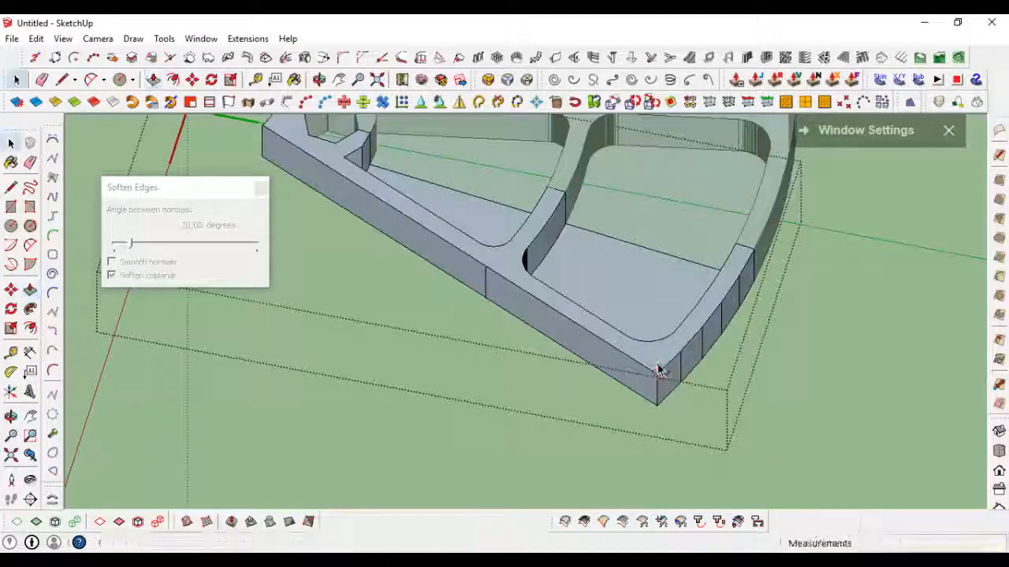
Select all of the inner wedge's geometry, reverse its faces, and soften its edges with Smooth normals enabled.
{"action": "key", "text": "space"}
{"action": "scroll", "coordinate": [654, 378], "scroll_direction": "down", "scroll_amount": 5}
{"action": "scroll", "coordinate": [641, 367], "scroll_direction": "up", "scroll_amount": 5}
{"action": "triple_click", "coordinate": [642, 368]}
{"action": "right_click", "coordinate": [642, 367]}
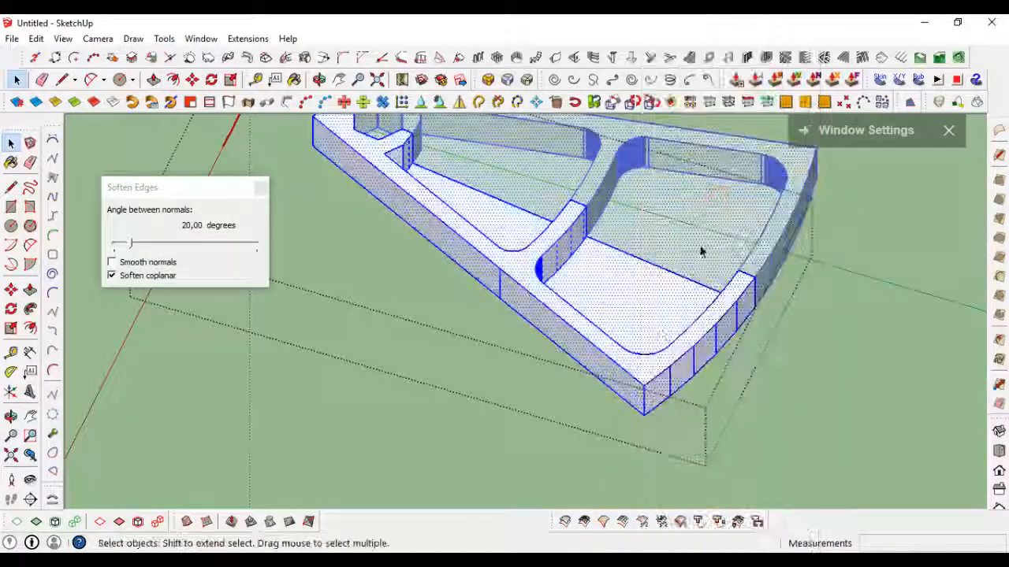
{"action": "left_click", "coordinate": [111, 261]}
{"action": "left_click", "coordinate": [428, 367]}
Open the neighbouring outer wedge component and Push/Pull its frame face upward into a raised border.
{"action": "middle_click_drag", "start_coordinate": [454, 378], "coordinate": [581, 406]}
{"action": "scroll", "coordinate": [593, 406], "scroll_direction": "up", "scroll_amount": 3}
{"action": "key", "text": "p"}
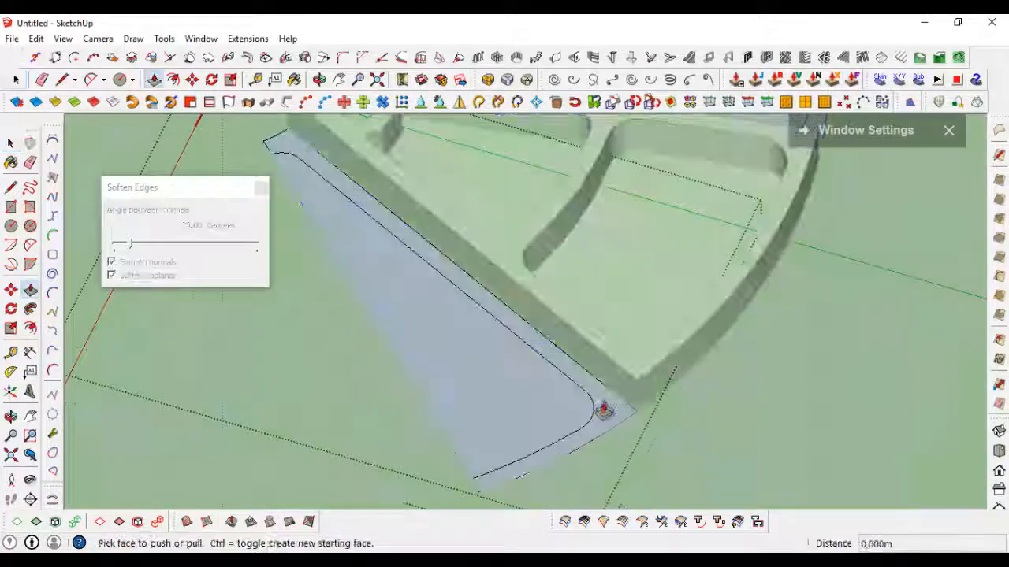
{"action": "key", "text": "space"}
Soften all of the outer wedge's edges with Smooth normals on and Soften coplanar off.
{"action": "triple_click", "coordinate": [612, 371]}
{"action": "right_click", "coordinate": [630, 372]}
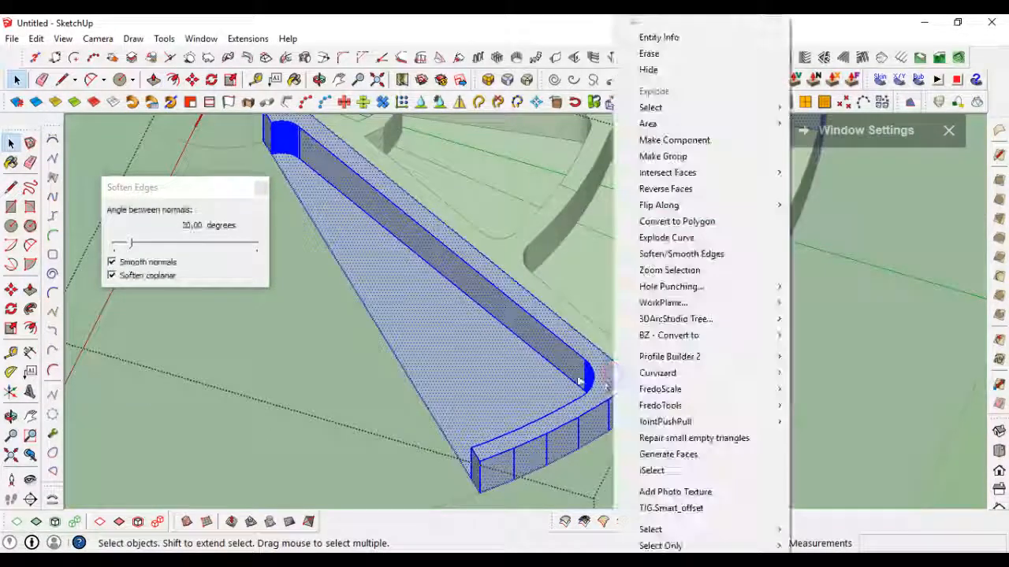
{"action": "left_click", "coordinate": [111, 275]}
Reverse the outer wedge's floor face, all of its faces together, and the floor face once more to orient every front side outward.
{"action": "scroll", "coordinate": [491, 338], "scroll_direction": "down", "scroll_amount": 5}
{"action": "mouse_move", "coordinate": [441, 339]}
{"action": "middle_mouse_down"}
{"action": "mouse_move", "coordinate": [491, 338]}
{"action": "mouse_move", "coordinate": [446, 349]}
{"action": "middle_mouse_up"}
{"action": "right_click", "coordinate": [446, 349]}
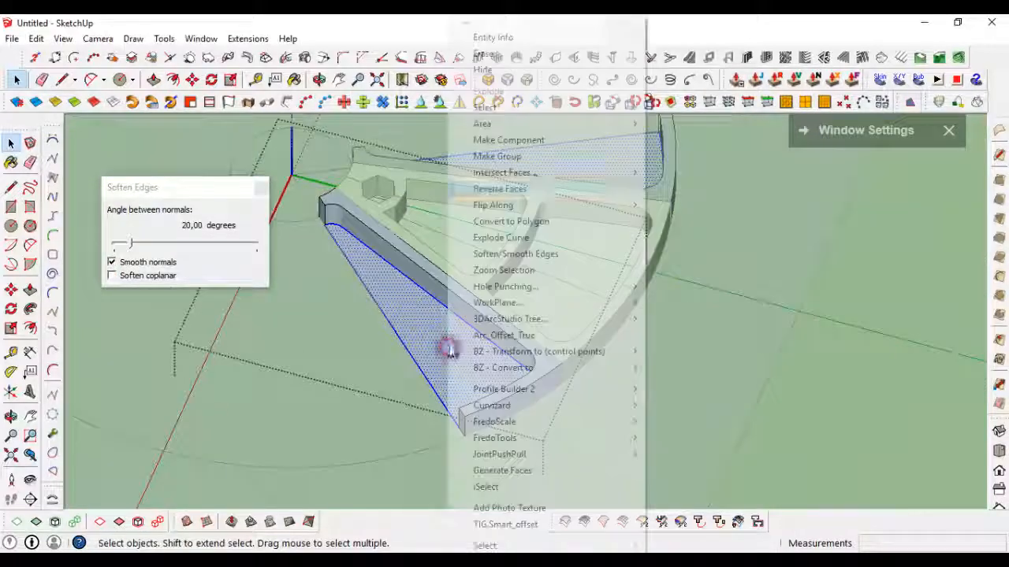
{"action": "left_click", "coordinate": [531, 189]}
{"action": "scroll", "coordinate": [464, 354], "scroll_direction": "up", "scroll_amount": 3}
{"action": "triple_click", "coordinate": [511, 334]}
{"action": "right_click", "coordinate": [509, 333]}
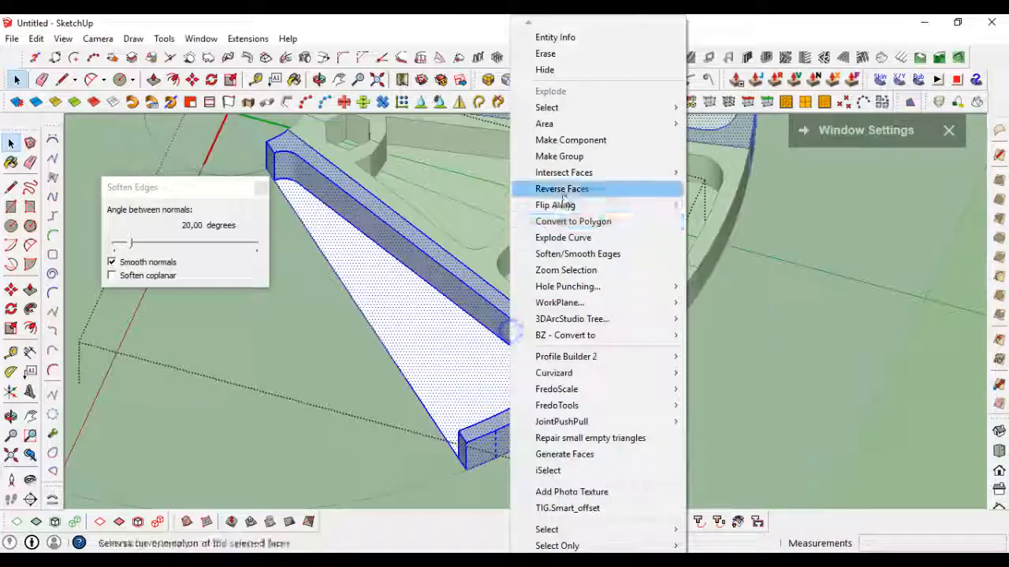
{"action": "left_click", "coordinate": [562, 191]}
{"action": "left_click", "coordinate": [453, 348]}
{"action": "right_click", "coordinate": [450, 348]}
{"action": "left_click", "coordinate": [499, 191]}
{"action": "scroll", "coordinate": [525, 308], "scroll_direction": "down", "scroll_amount": 6}
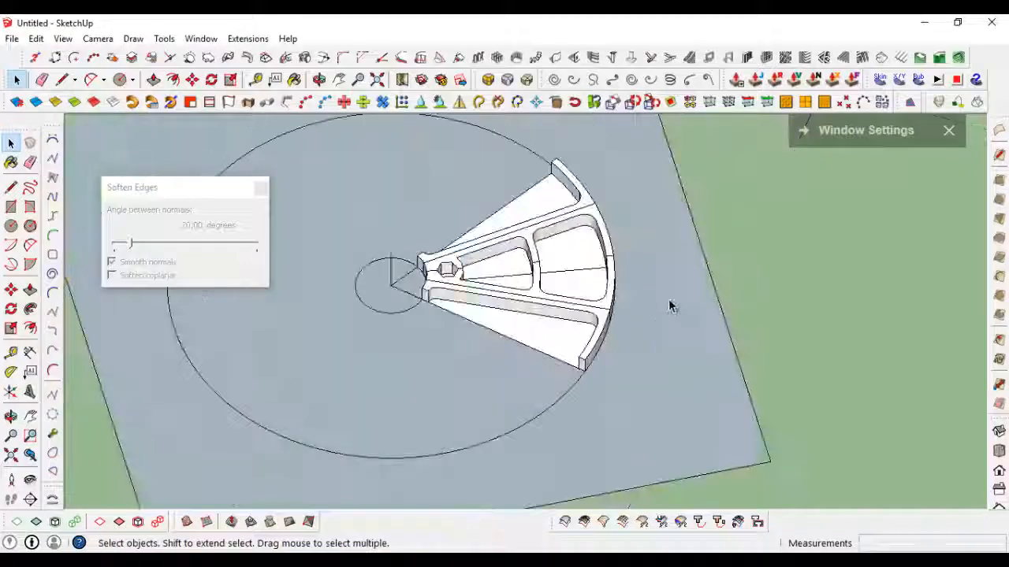
Try to delete the base face around the hub circle together with the radial line along the outer wedge's open side.
{"action": "middle_click_drag", "start_coordinate": [669, 304], "coordinate": [529, 228]}
{"action": "scroll", "coordinate": [518, 282], "scroll_direction": "up", "scroll_amount": 3}
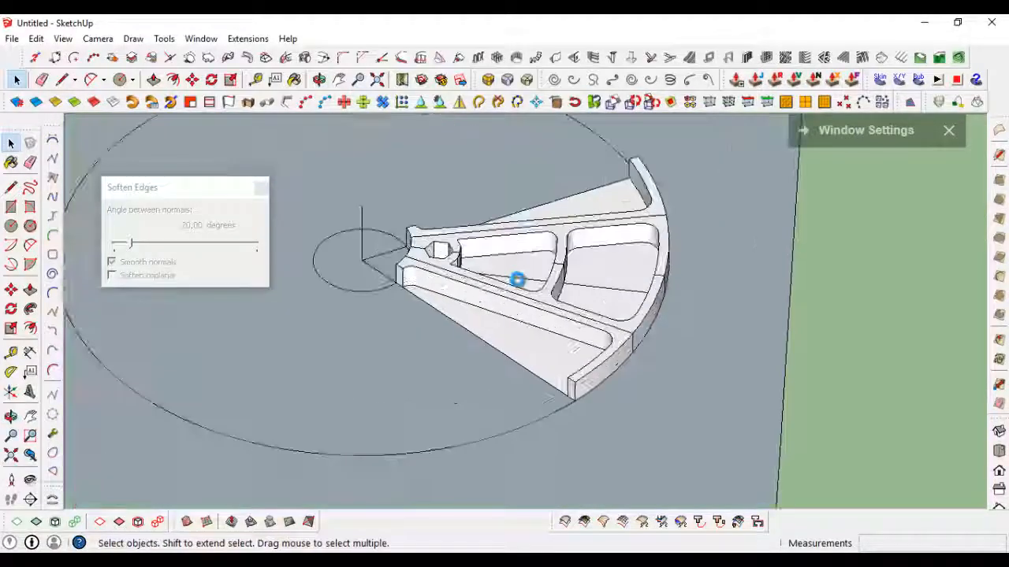
{"action": "scroll", "coordinate": [473, 286], "scroll_direction": "down", "scroll_amount": 3}
{"action": "middle_click_drag", "start_coordinate": [473, 286], "coordinate": [611, 264]}
{"action": "scroll", "coordinate": [473, 308], "scroll_direction": "up", "scroll_amount": 2}
{"action": "scroll", "coordinate": [617, 338], "scroll_direction": "up", "scroll_amount": 3}
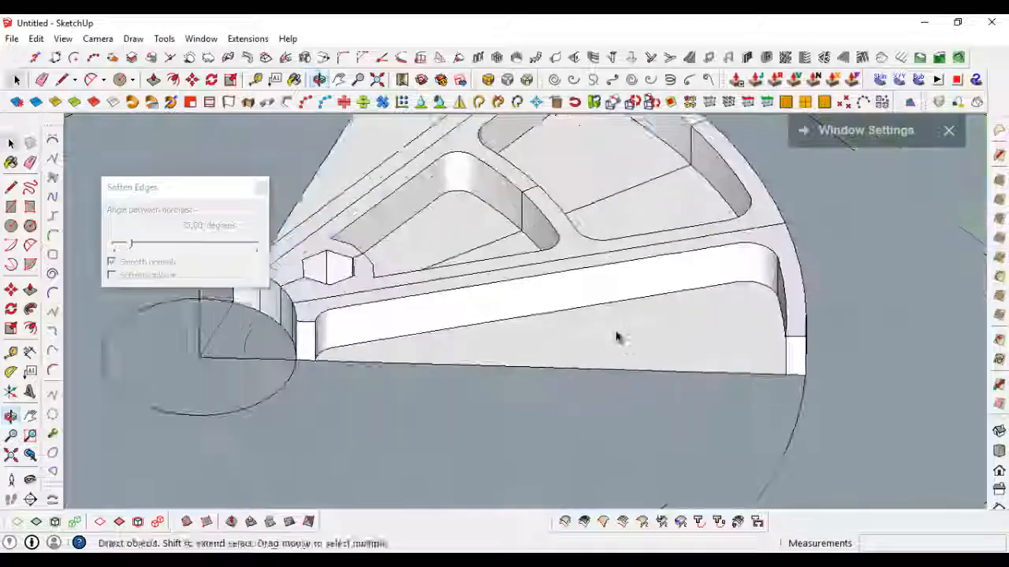
{"action": "scroll", "coordinate": [316, 379], "scroll_direction": "up", "scroll_amount": 1}
{"action": "key", "text": "Delete"}
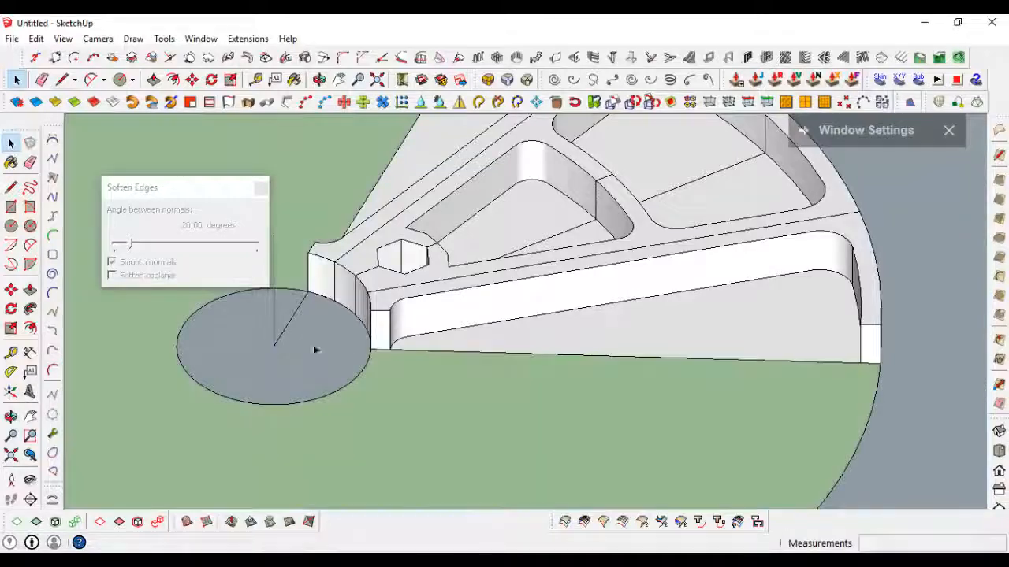
{"action": "key", "text": "ctrl+z"}
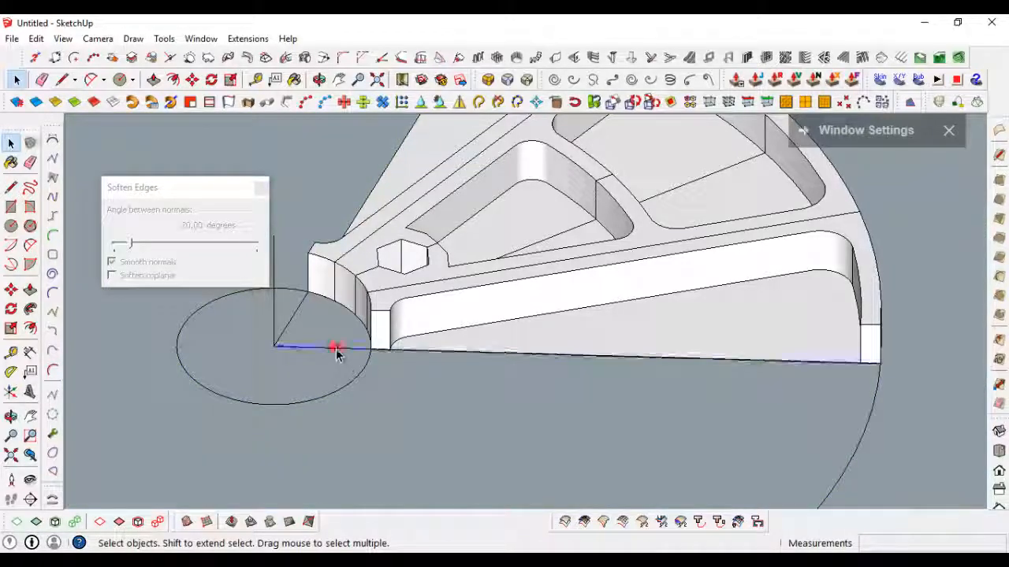
Draw a small rectangular step extending the radial line beyond the outer wedge's rim, about 0.010 m high.
{"action": "key", "text": "l"}
{"action": "scroll", "coordinate": [867, 361], "scroll_direction": "up", "scroll_amount": 3}
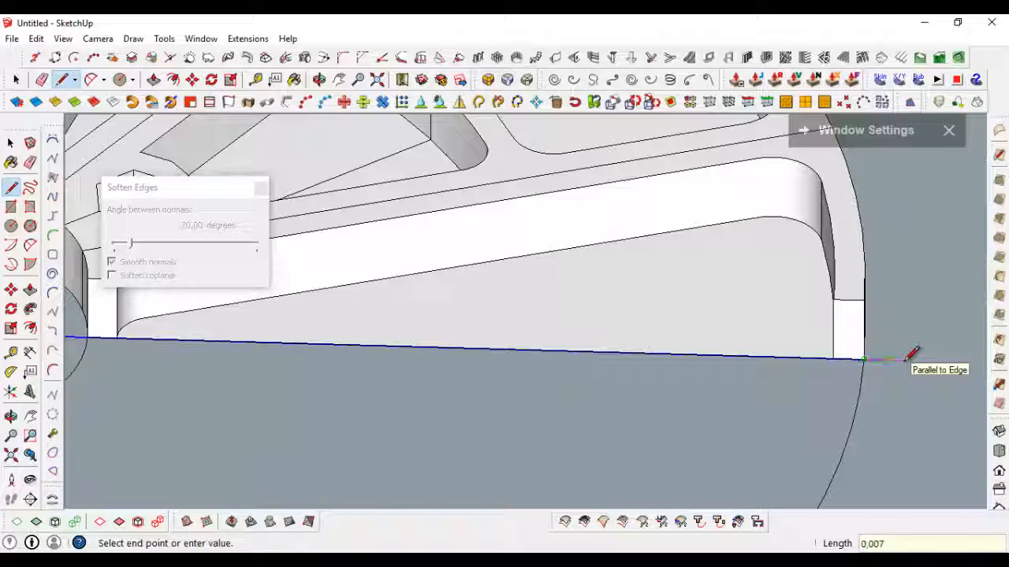
{"action": "middle_click_drag", "start_coordinate": [903, 319], "coordinate": [867, 338]}
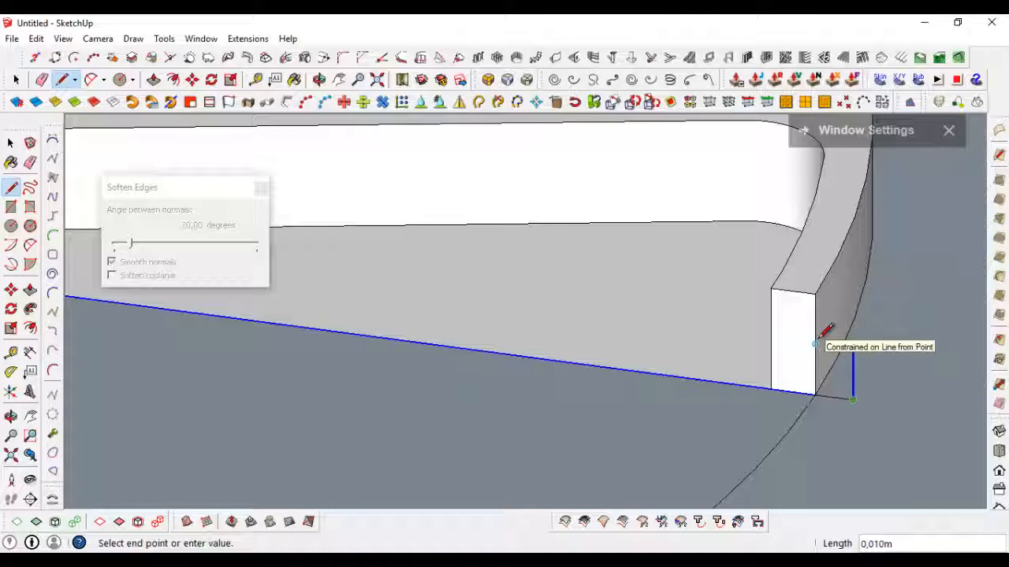
{"action": "scroll", "coordinate": [774, 340], "scroll_direction": "down", "scroll_amount": 2}
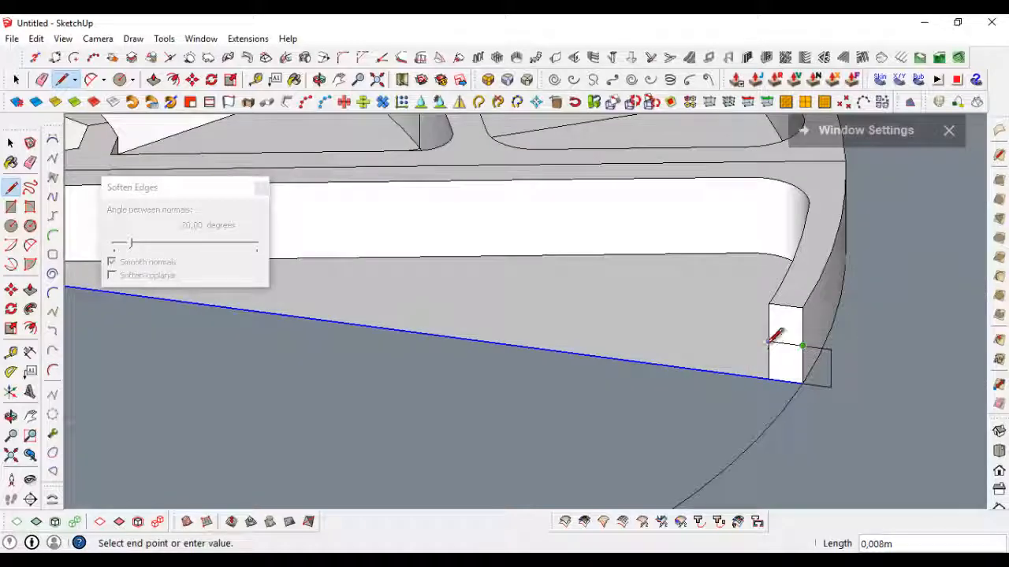
{"action": "scroll", "coordinate": [725, 301], "scroll_direction": "down", "scroll_amount": 5}
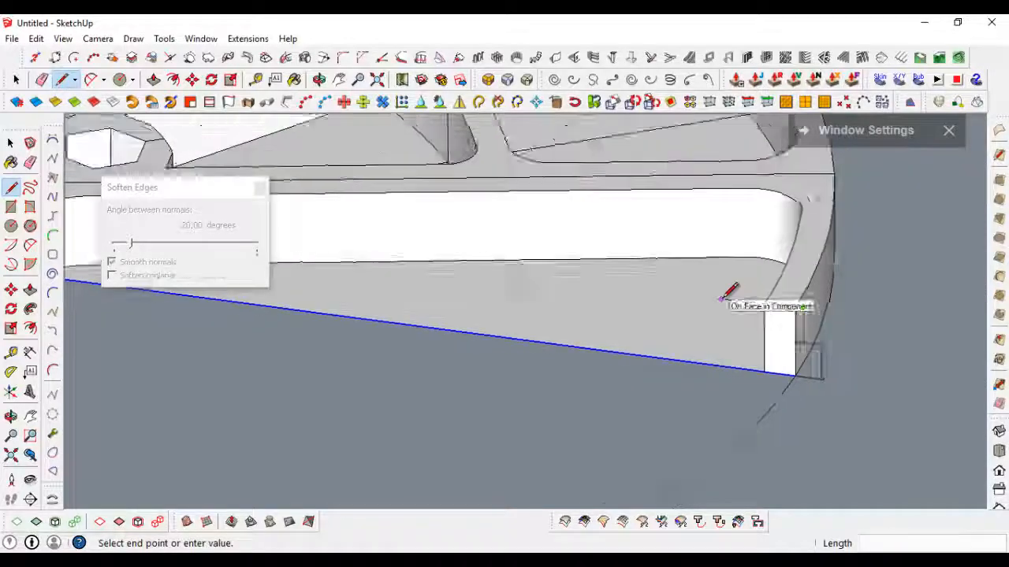
{"action": "scroll", "coordinate": [508, 304], "scroll_direction": "up", "scroll_amount": 3}
{"action": "middle_click_drag", "start_coordinate": [508, 307], "coordinate": [591, 317]}
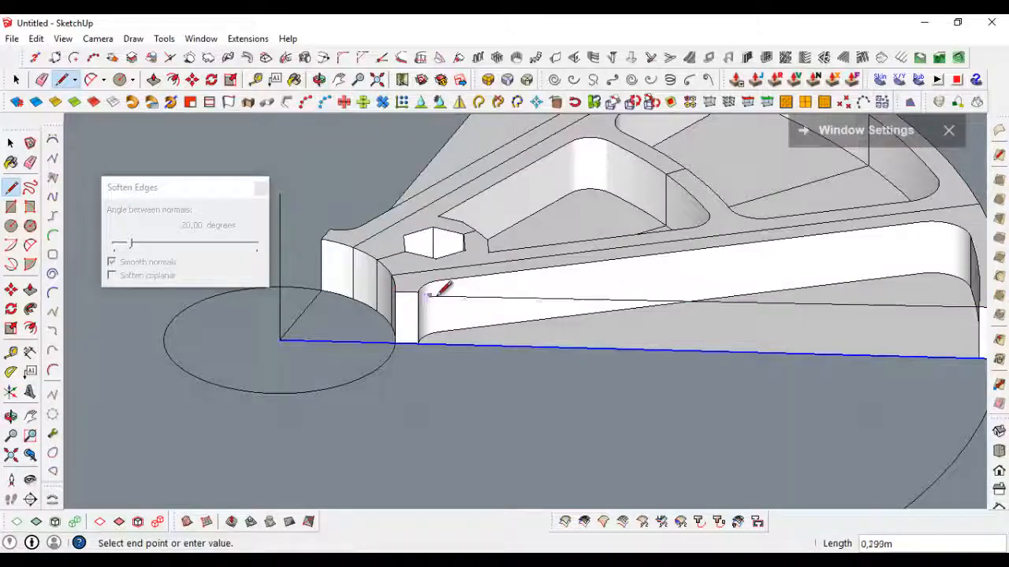
{"action": "middle_click_drag", "start_coordinate": [432, 290], "coordinate": [342, 262]}
{"action": "key", "text": "space"}
Copy the radial base line straight up to the top of the outer wedge's rim end.
{"action": "scroll", "coordinate": [760, 400], "scroll_direction": "down", "scroll_amount": 1}
{"action": "scroll", "coordinate": [925, 416], "scroll_direction": "up", "scroll_amount": 4}
{"action": "middle_click_drag", "start_coordinate": [930, 420], "coordinate": [906, 438]}
{"action": "key", "text": "m"}
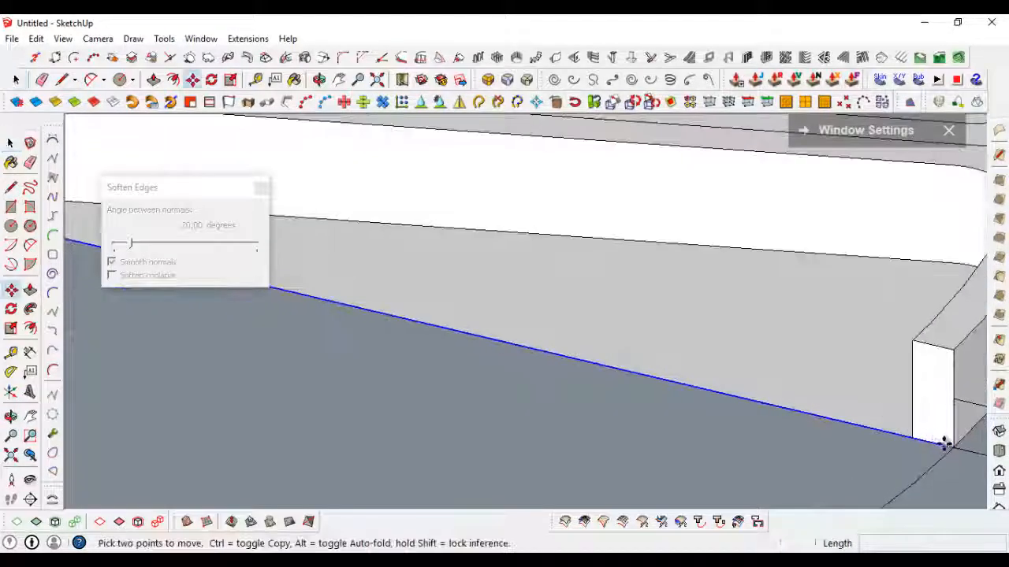
{"action": "key", "text": "space"}
{"action": "scroll", "coordinate": [833, 349], "scroll_direction": "down", "scroll_amount": 5}
Close the vertical profile face with a line at the hub centre and erase the excess line above it.
{"action": "key", "text": "l"}
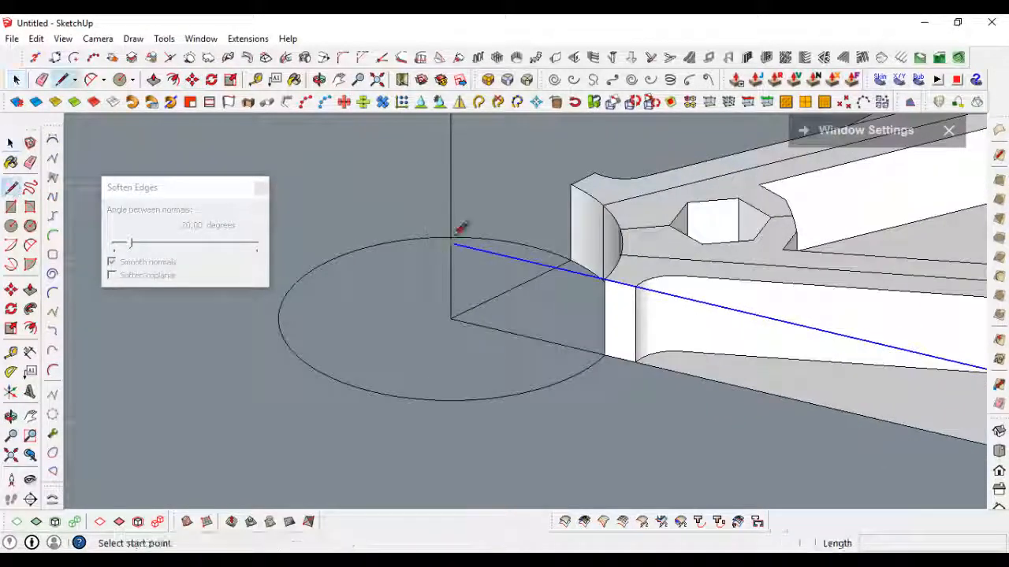
{"action": "left_click", "coordinate": [450, 318]}
{"action": "scroll", "coordinate": [452, 285], "scroll_direction": "down", "scroll_amount": 2}
{"action": "key", "text": "e"}
{"action": "left_click", "coordinate": [451, 214]}
{"action": "key", "text": "space"}
{"action": "scroll", "coordinate": [457, 216], "scroll_direction": "down", "scroll_amount": 2}
{"action": "middle_click_drag", "start_coordinate": [544, 246], "coordinate": [784, 281]}
{"action": "scroll", "coordinate": [784, 283], "scroll_direction": "up", "scroll_amount": 3}
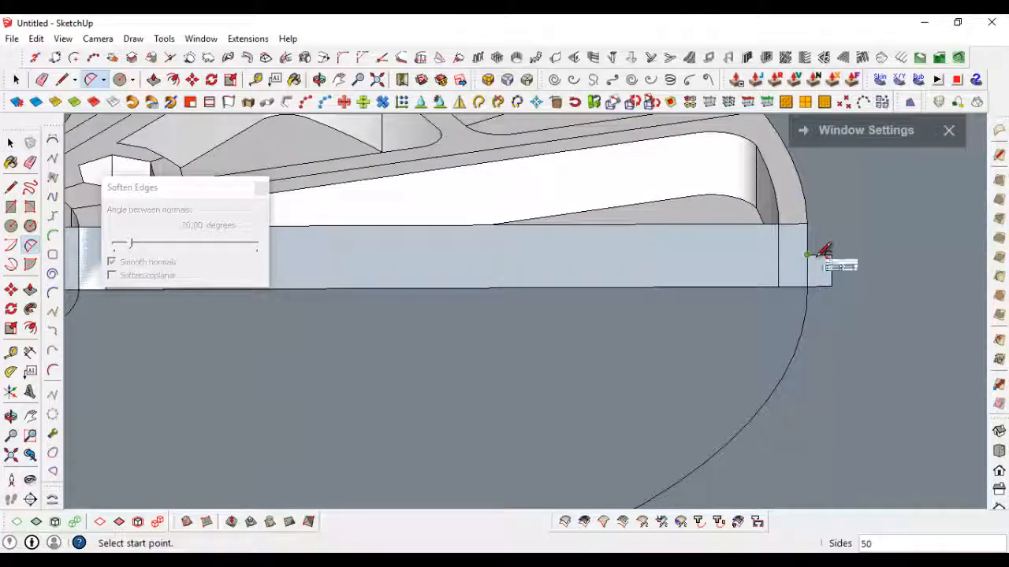
{"action": "scroll", "coordinate": [608, 258], "scroll_direction": "down", "scroll_amount": 5}
{"action": "scroll", "coordinate": [523, 240], "scroll_direction": "up", "scroll_amount": 5}
{"action": "key", "text": "space"}
Draw a vertical line on the profile face where it meets the hub circle, splitting the radial base line there.
{"action": "scroll", "coordinate": [382, 273], "scroll_direction": "up", "scroll_amount": 2}
{"action": "left_click", "coordinate": [383, 275]}
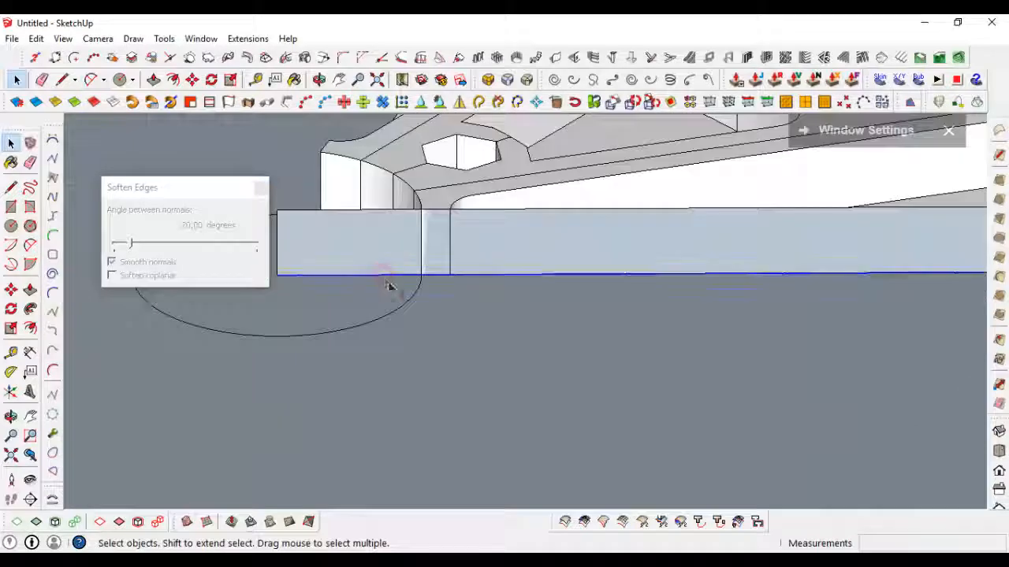
{"action": "middle_click_drag", "start_coordinate": [387, 284], "coordinate": [421, 306]}
{"action": "scroll", "coordinate": [420, 306], "scroll_direction": "up", "scroll_amount": 2}
{"action": "key", "text": "l"}
{"action": "scroll", "coordinate": [402, 296], "scroll_direction": "up", "scroll_amount": 2}
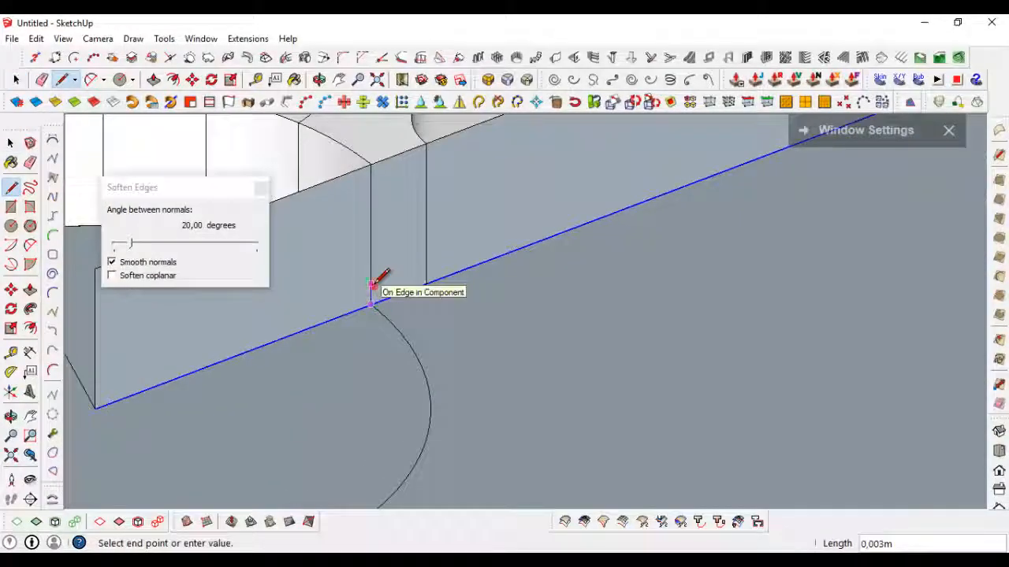
{"action": "scroll", "coordinate": [372, 300], "scroll_direction": "down", "scroll_amount": 3}
{"action": "scroll", "coordinate": [639, 286], "scroll_direction": "down", "scroll_amount": 3}
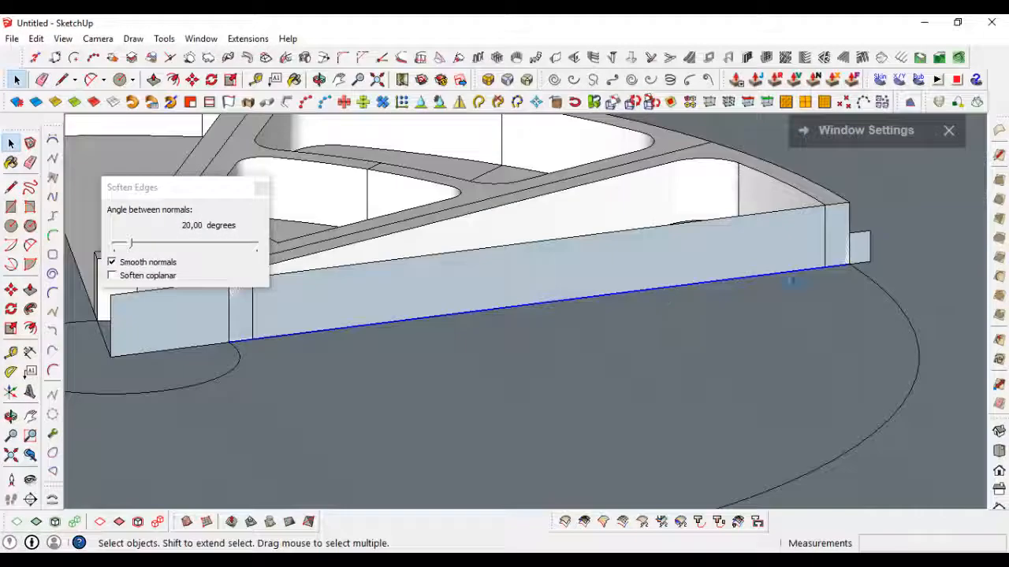
Draw two joined arcs across the profile face from the rim step to the hub edge and remove the area above them.
{"action": "middle_click_drag", "start_coordinate": [729, 248], "coordinate": [678, 249]}
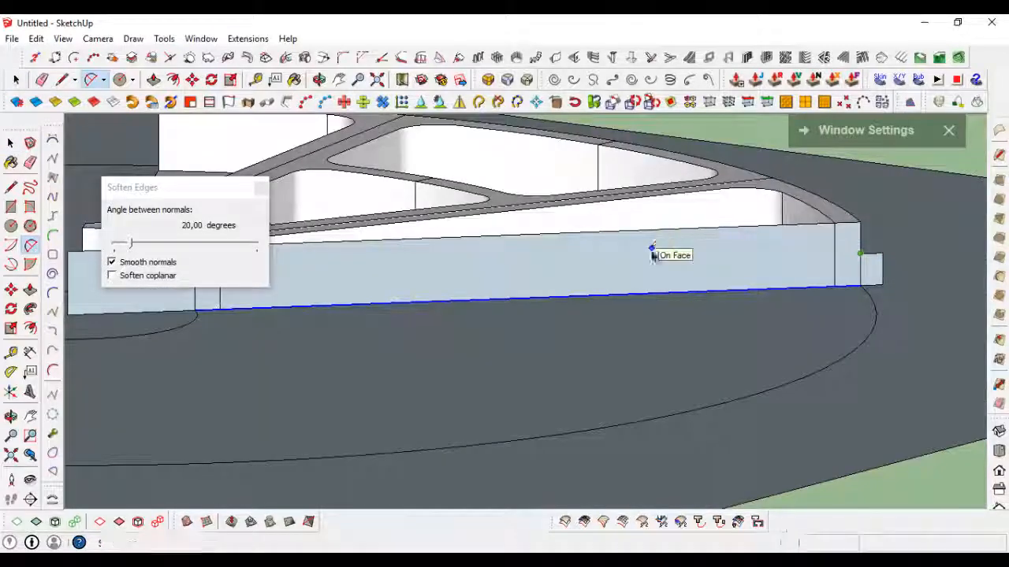
{"action": "right_click", "coordinate": [653, 256]}
{"action": "left_click", "coordinate": [693, 158]}
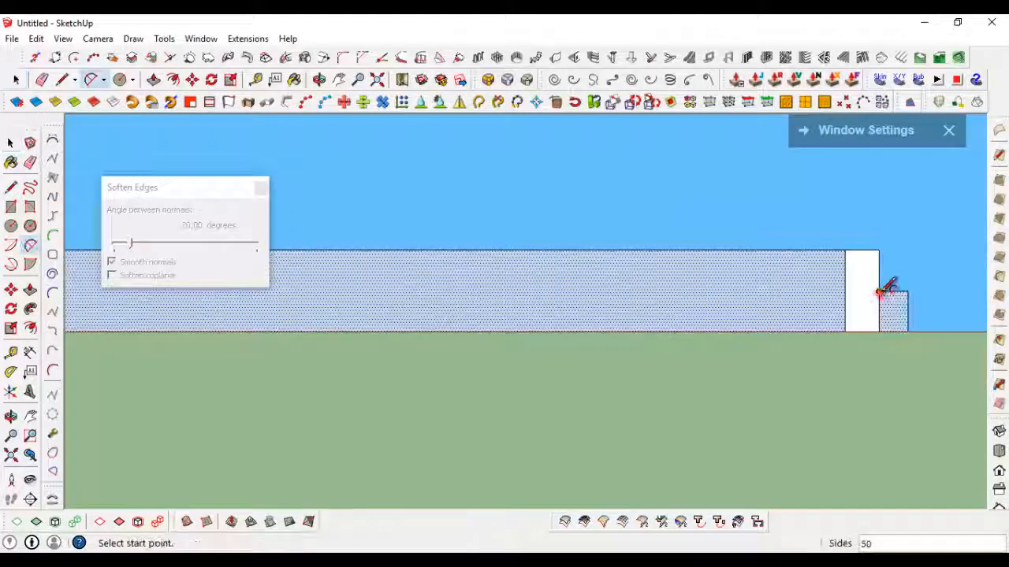
{"action": "scroll", "coordinate": [772, 260], "scroll_direction": "up", "scroll_amount": 1}
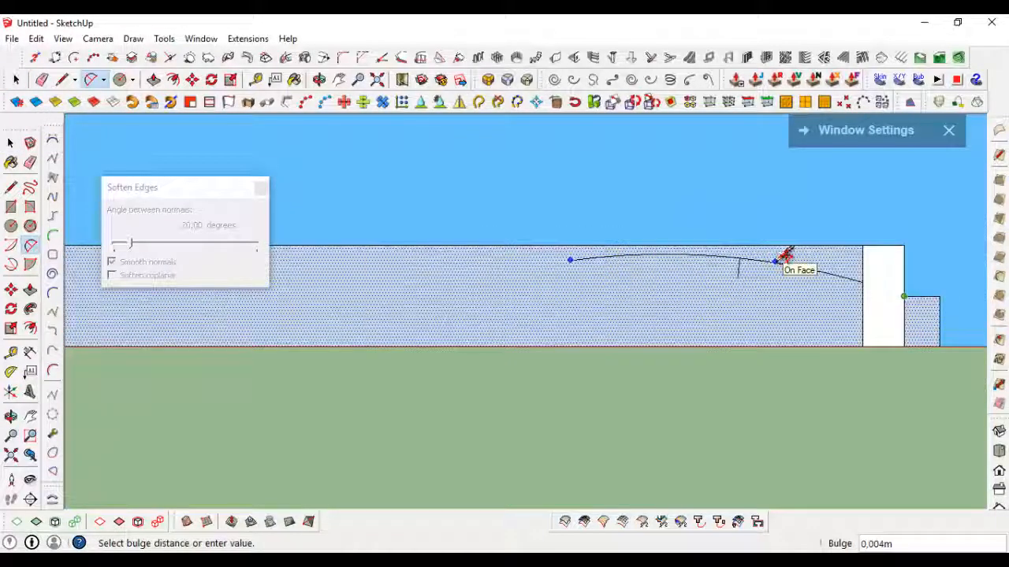
{"action": "middle_click_drag", "start_coordinate": [579, 256], "coordinate": [902, 306]}
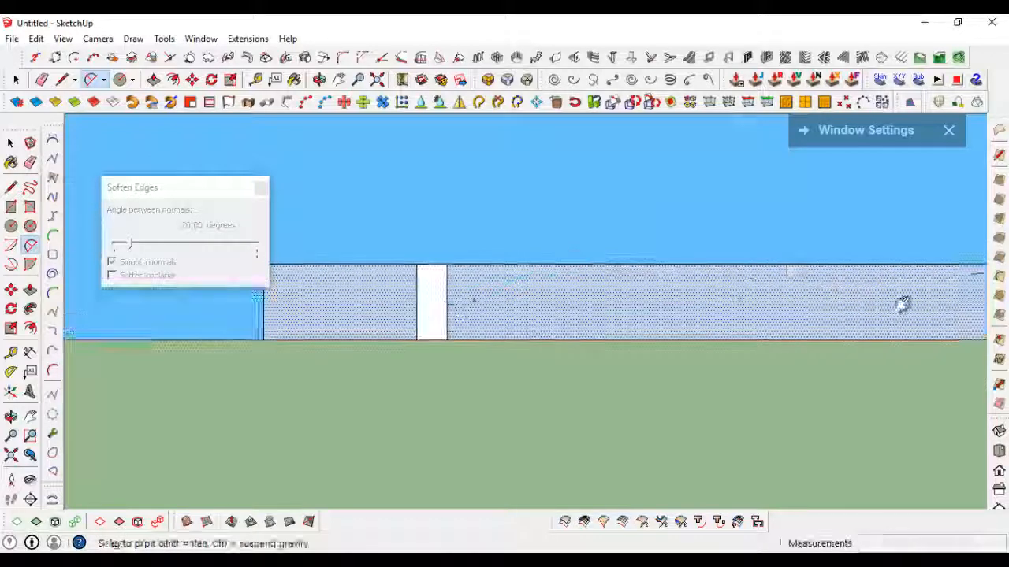
{"action": "left_click", "coordinate": [446, 323]}
{"action": "scroll", "coordinate": [620, 309], "scroll_direction": "down", "scroll_amount": 3}
{"action": "key", "text": "space"}
{"action": "left_click", "coordinate": [711, 309]}
Open the hub disc for editing and Push/Pull its face about 0.002 m.
{"action": "middle_click_drag", "start_coordinate": [713, 312], "coordinate": [654, 390]}
{"action": "scroll", "coordinate": [612, 312], "scroll_direction": "up", "scroll_amount": 2}
{"action": "middle_click_drag", "start_coordinate": [611, 316], "coordinate": [562, 367]}
{"action": "scroll", "coordinate": [562, 367], "scroll_direction": "up", "scroll_amount": 2}
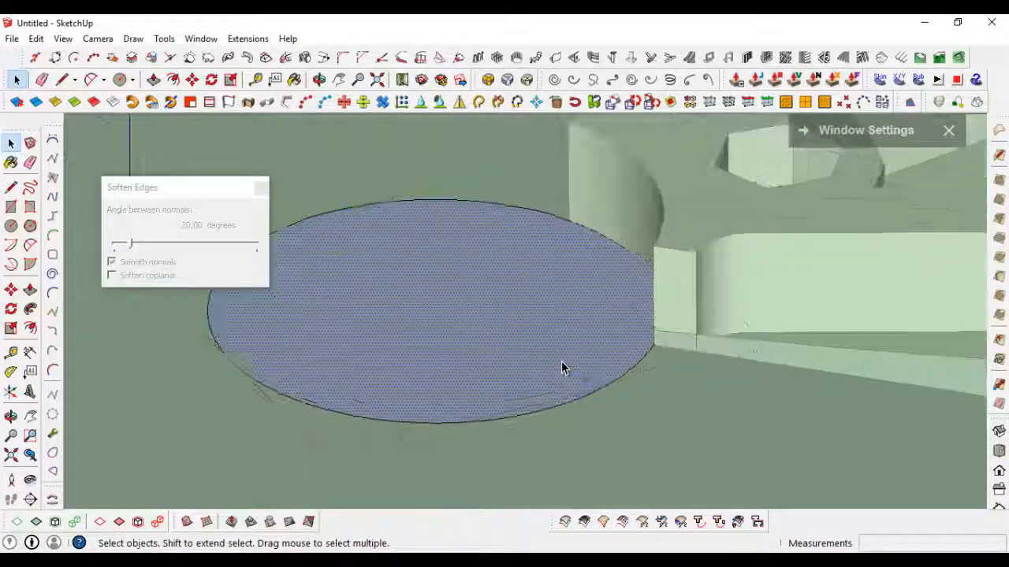
{"action": "key", "text": "p"}
{"action": "left_click", "coordinate": [590, 359]}
{"action": "scroll", "coordinate": [663, 342], "scroll_direction": "up", "scroll_amount": 5}
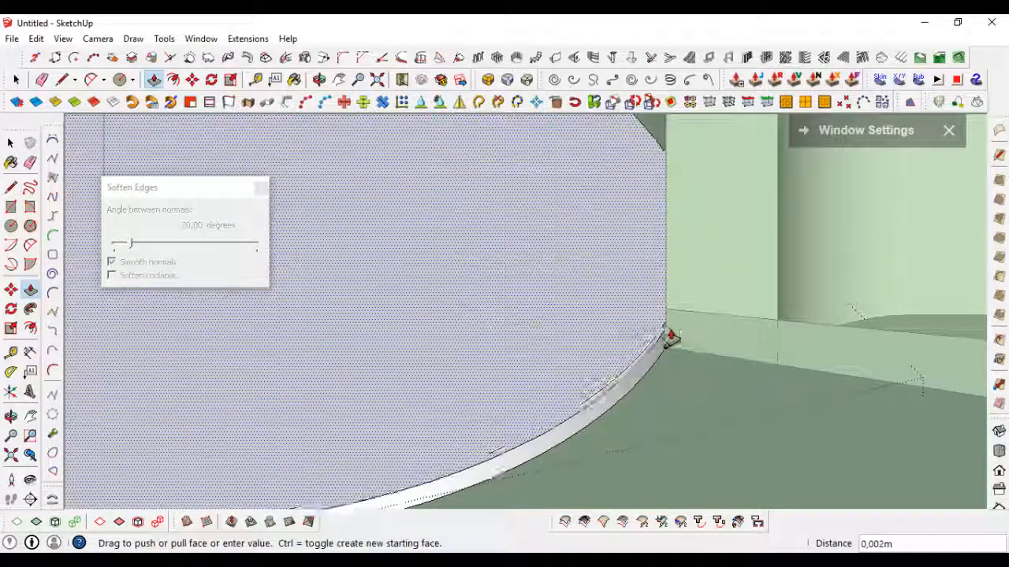
{"action": "key", "text": "space"}
Delete the remaining segments of the large outer circle on the base plane.
{"action": "scroll", "coordinate": [646, 342], "scroll_direction": "down", "scroll_amount": 8}
{"action": "middle_click_drag", "start_coordinate": [691, 304], "coordinate": [589, 299]}
{"action": "left_click", "coordinate": [713, 338]}
{"action": "scroll", "coordinate": [745, 351], "scroll_direction": "down", "scroll_amount": 1}
{"action": "left_click", "coordinate": [817, 401]}
{"action": "scroll", "coordinate": [775, 377], "scroll_direction": "down", "scroll_amount": 4}
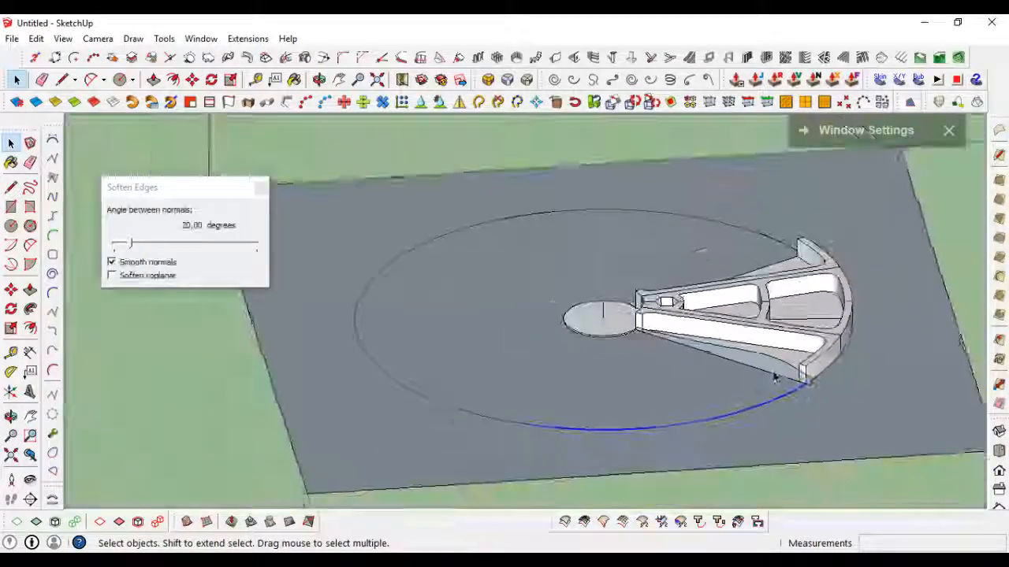
{"action": "scroll", "coordinate": [774, 377], "scroll_direction": "up", "scroll_amount": 2}
{"action": "scroll", "coordinate": [746, 408], "scroll_direction": "down", "scroll_amount": 3}
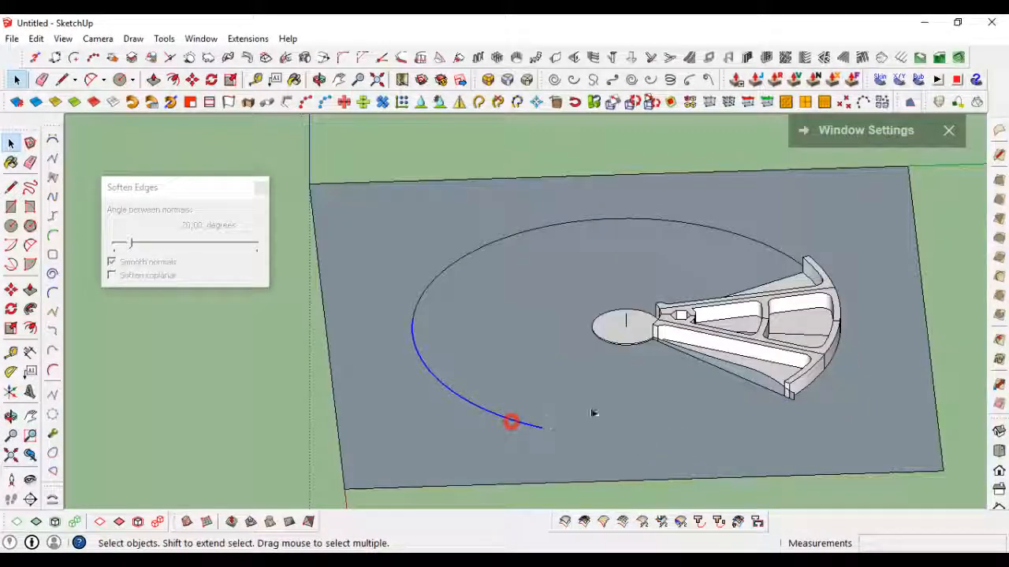
{"action": "middle_click_drag", "start_coordinate": [594, 412], "coordinate": [832, 400]}
Hide the wedge components and undo the hiding.
{"action": "middle_click_drag", "start_coordinate": [731, 289], "coordinate": [680, 387]}
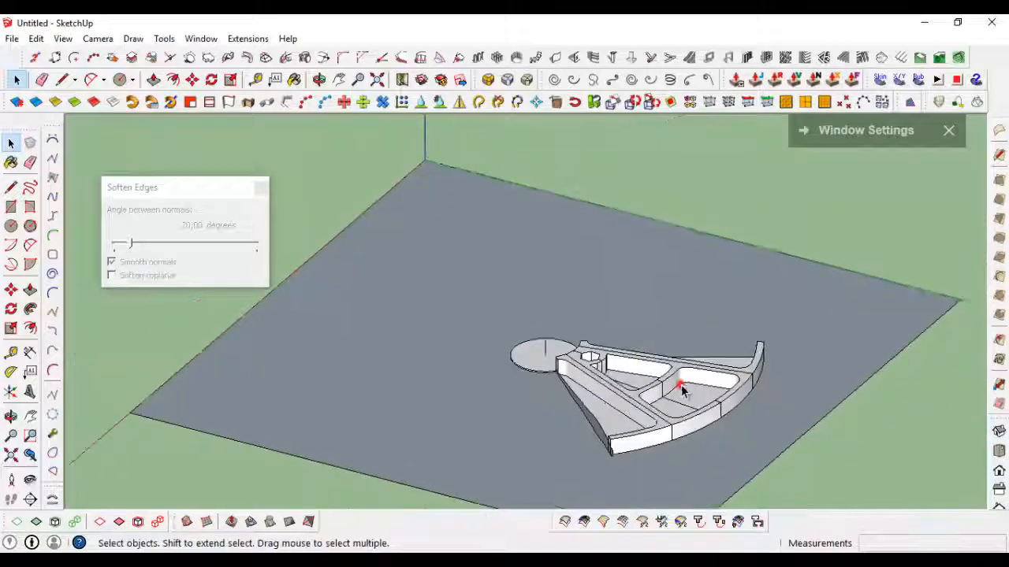
{"action": "right_click", "coordinate": [684, 386]}
{"action": "left_click", "coordinate": [716, 68]}
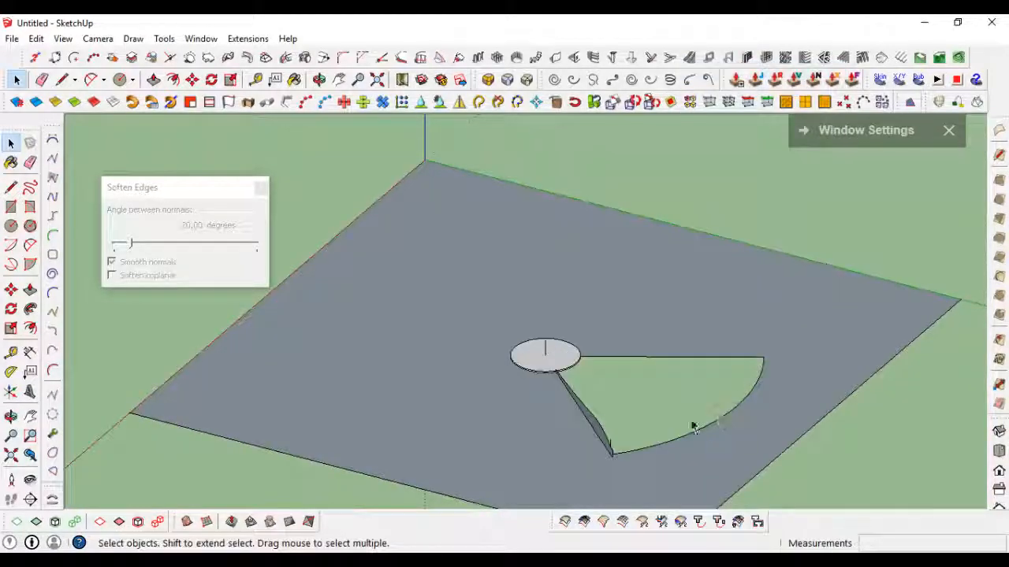
{"action": "scroll", "coordinate": [607, 454], "scroll_direction": "up", "scroll_amount": 3}
{"action": "middle_click_drag", "start_coordinate": [607, 455], "coordinate": [693, 422]}
{"action": "key", "text": "ctrl+z"}
{"action": "scroll", "coordinate": [692, 434], "scroll_direction": "up", "scroll_amount": 2}
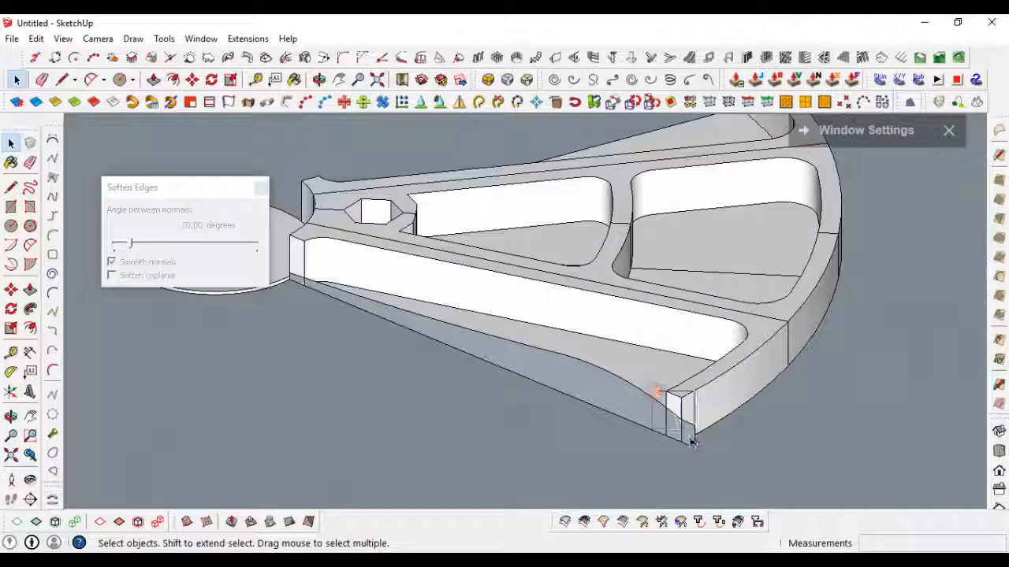
Open the hub disc and Push/Pull its top face back down about 0.002 m.
{"action": "scroll", "coordinate": [771, 372], "scroll_direction": "down", "scroll_amount": 4}
{"action": "scroll", "coordinate": [760, 364], "scroll_direction": "down", "scroll_amount": 2}
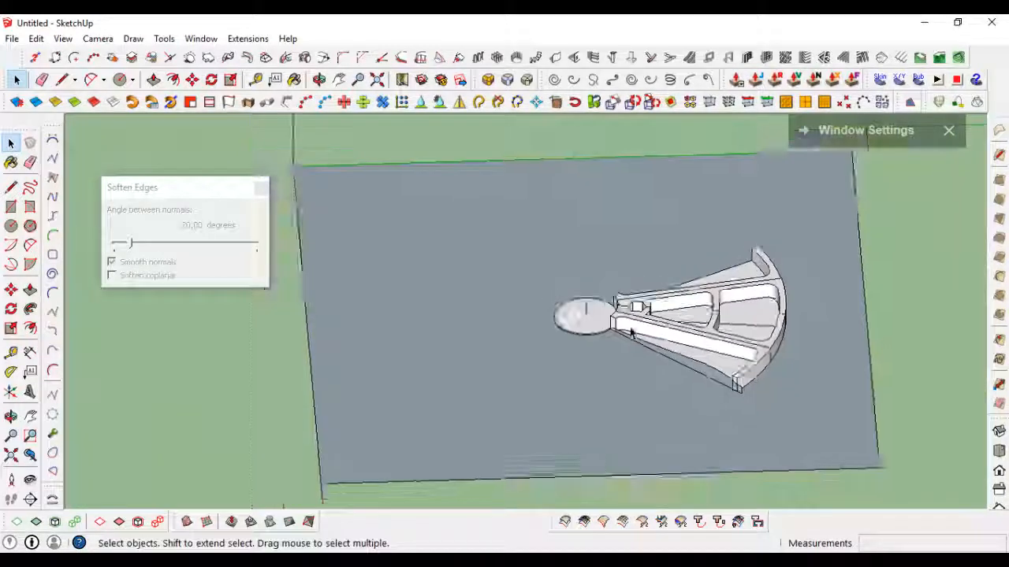
{"action": "scroll", "coordinate": [612, 328], "scroll_direction": "up", "scroll_amount": 5}
{"action": "double_click", "coordinate": [577, 344]}
{"action": "scroll", "coordinate": [577, 344], "scroll_direction": "up", "scroll_amount": 2}
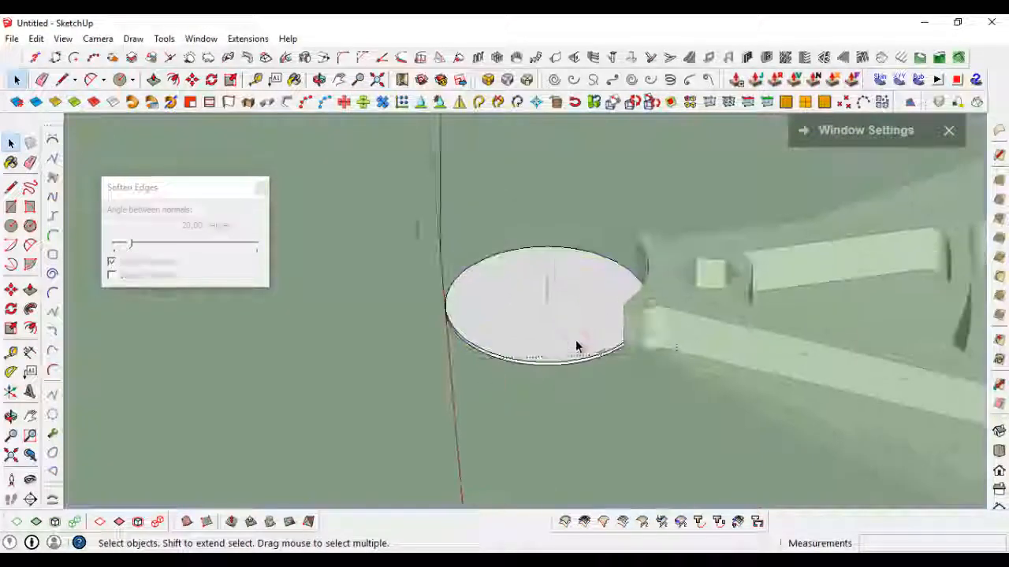
{"action": "key", "text": "p"}
{"action": "left_click", "coordinate": [553, 339]}
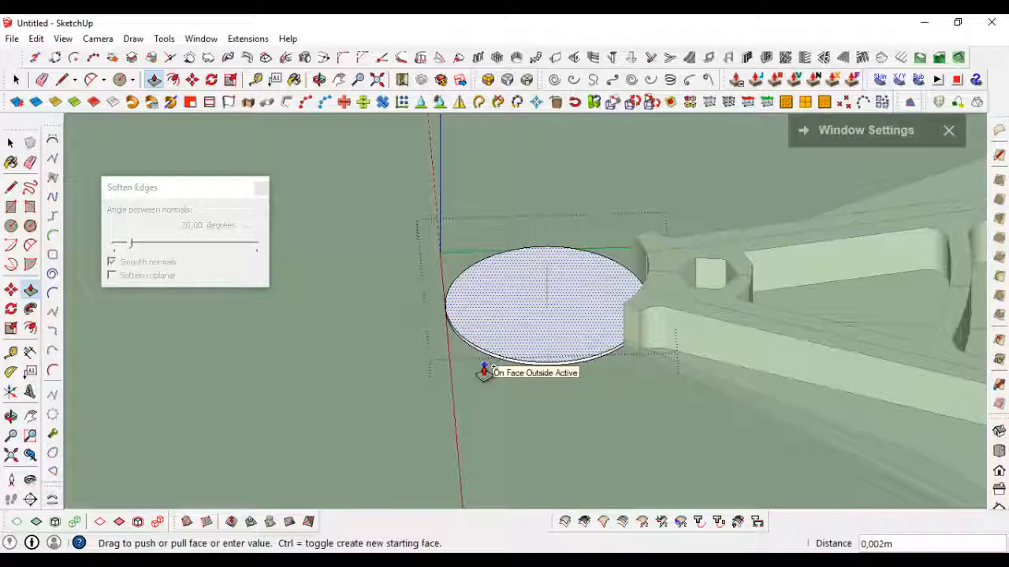
{"action": "left_click", "coordinate": [484, 372]}
{"action": "key", "text": "space"}
Delete the hub disc's face.
{"action": "scroll", "coordinate": [532, 347], "scroll_direction": "up", "scroll_amount": 1}
{"action": "double_click", "coordinate": [531, 331]}
{"action": "key", "text": "Delete"}
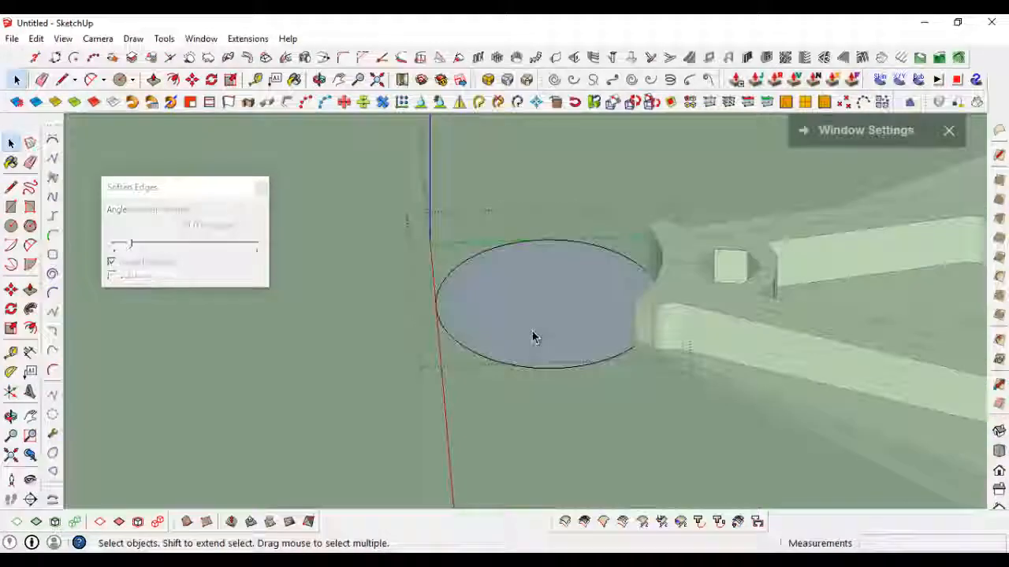
Draw a circle from the hub centre to the rim profile's outer bottom corner, with a radius of about 0.257 m.
{"action": "scroll", "coordinate": [532, 338], "scroll_direction": "down", "scroll_amount": 3}
{"action": "key", "text": "c"}
{"action": "left_click", "coordinate": [551, 310]}
{"action": "scroll", "coordinate": [765, 406], "scroll_direction": "up", "scroll_amount": 5}
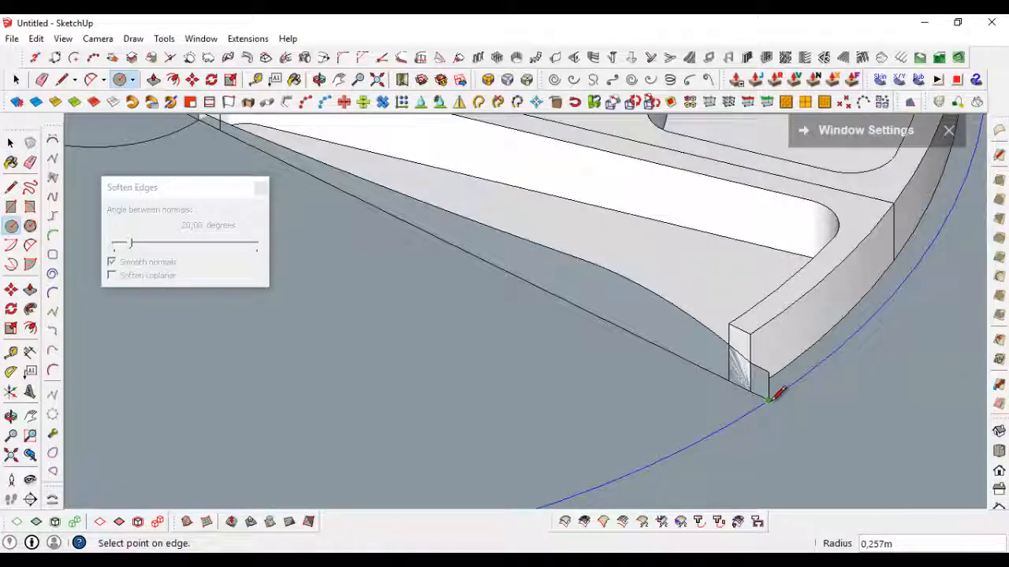
{"action": "left_click", "coordinate": [770, 399]}
{"action": "key", "text": "space"}
Select the large circle as the path and sweep the curved profile around it with Follow Me to form a dish.
{"action": "scroll", "coordinate": [780, 396], "scroll_direction": "down", "scroll_amount": 4}
{"action": "scroll", "coordinate": [777, 393], "scroll_direction": "up", "scroll_amount": 5}
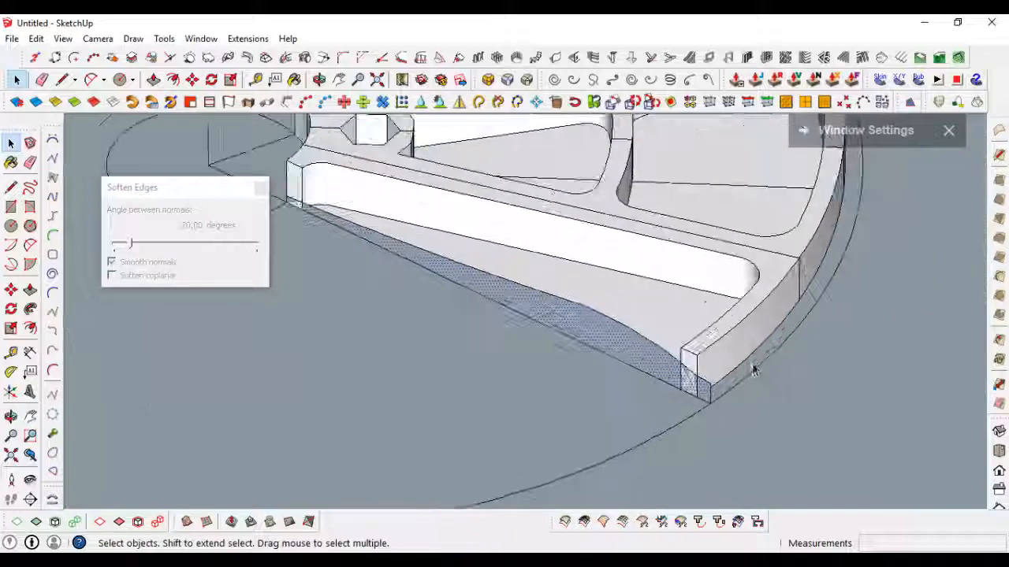
{"action": "left_click", "coordinate": [753, 370]}
{"action": "scroll", "coordinate": [395, 313], "scroll_direction": "down", "scroll_amount": 3}
{"action": "left_click", "coordinate": [30, 309]}
{"action": "scroll", "coordinate": [676, 356], "scroll_direction": "up", "scroll_amount": 3}
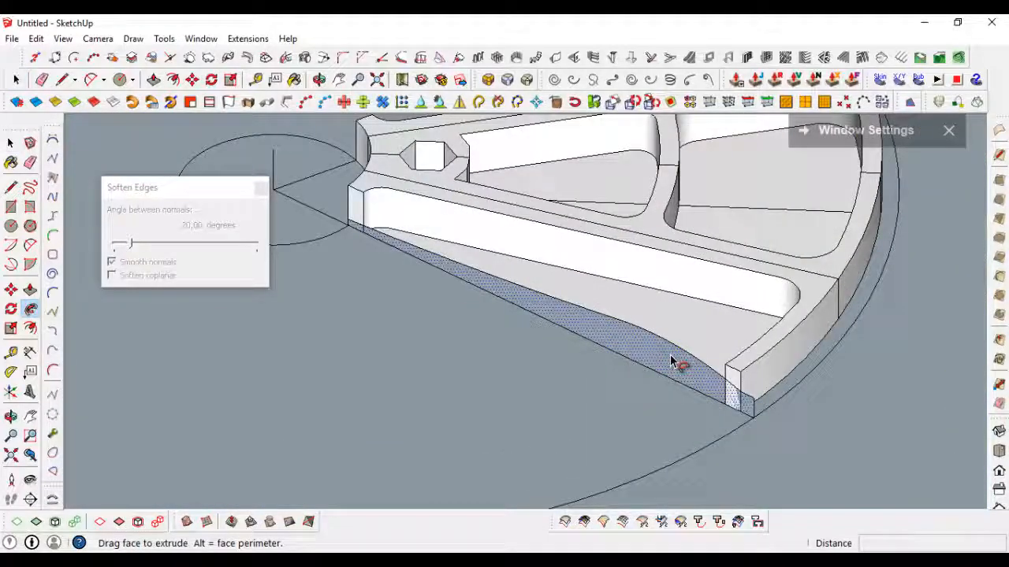
{"action": "left_click", "coordinate": [671, 356]}
{"action": "key", "text": "space"}
{"action": "scroll", "coordinate": [659, 351], "scroll_direction": "down", "scroll_amount": 4}
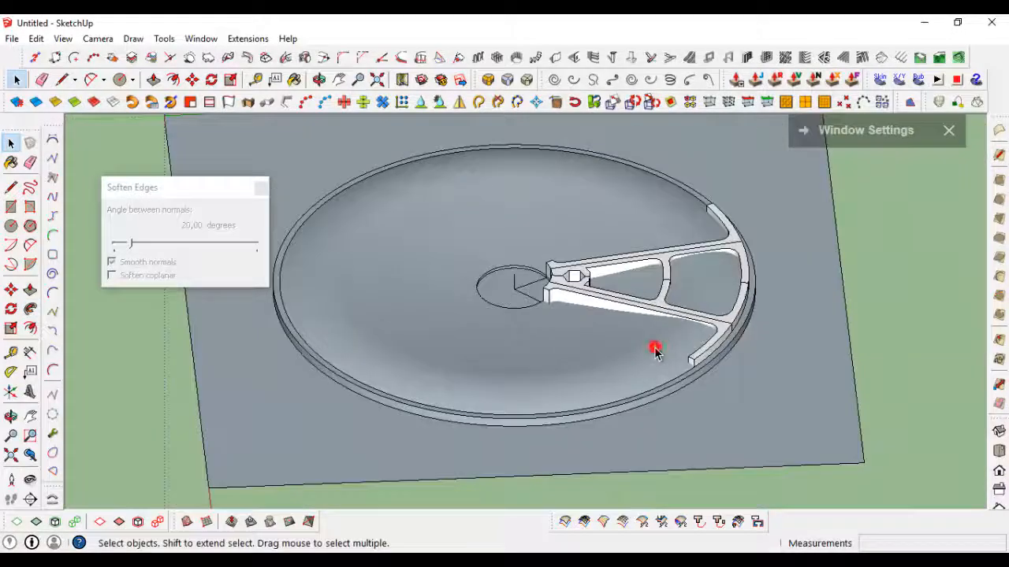
Select the swept dish with all its rim faces and edges and make it a group.
{"action": "scroll", "coordinate": [659, 352], "scroll_direction": "up", "scroll_amount": 2}
{"action": "left_click", "coordinate": [659, 351]}
{"action": "middle_click_drag", "start_coordinate": [659, 356], "coordinate": [641, 326]}
{"action": "scroll", "coordinate": [694, 375], "scroll_direction": "up", "scroll_amount": 6}
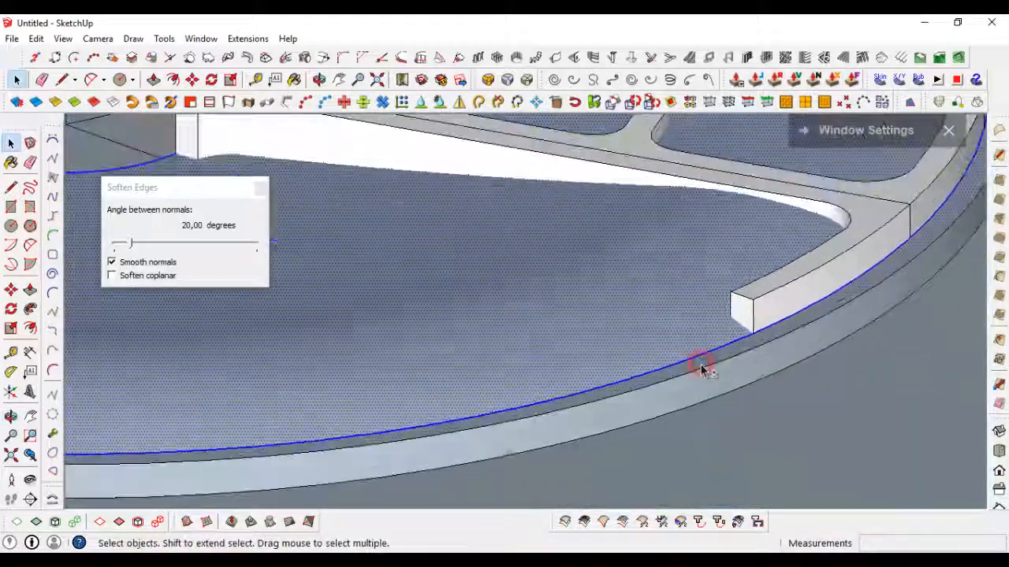
{"action": "double_click", "coordinate": [705, 384], "text": "shift"}
{"action": "scroll", "coordinate": [702, 368], "scroll_direction": "down", "scroll_amount": 6}
{"action": "middle_click_drag", "start_coordinate": [576, 302], "coordinate": [618, 353]}
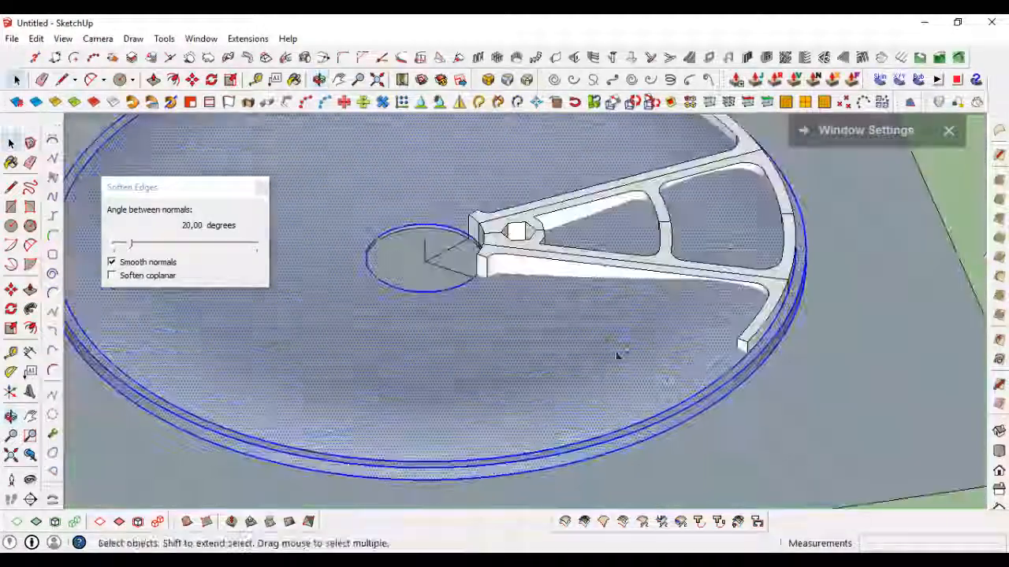
{"action": "right_click", "coordinate": [645, 324]}
{"action": "left_click", "coordinate": [716, 157]}
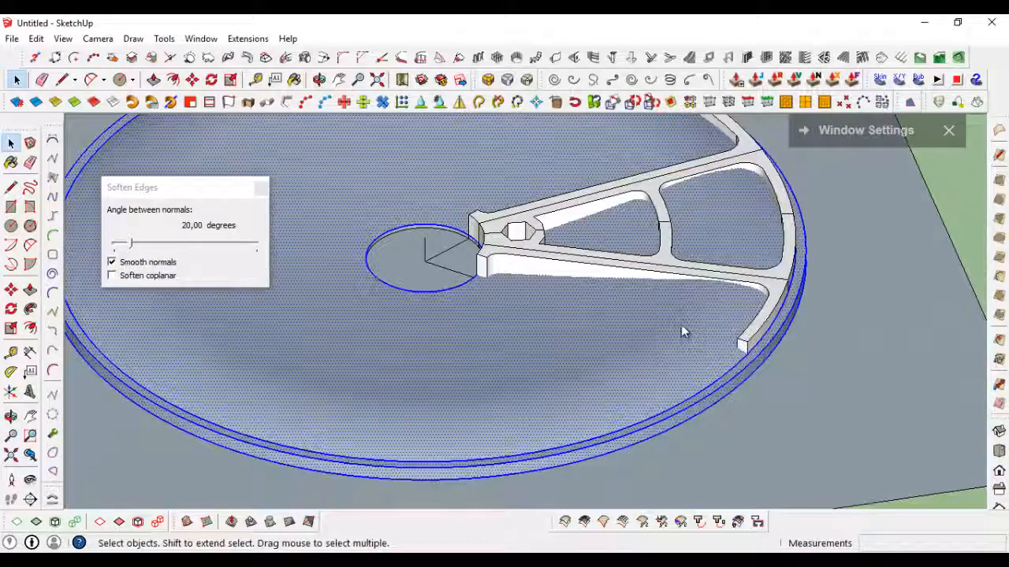
Convert the dish group into a component.
{"action": "scroll", "coordinate": [683, 331], "scroll_direction": "down", "scroll_amount": 5}
{"action": "right_click", "coordinate": [681, 326]}
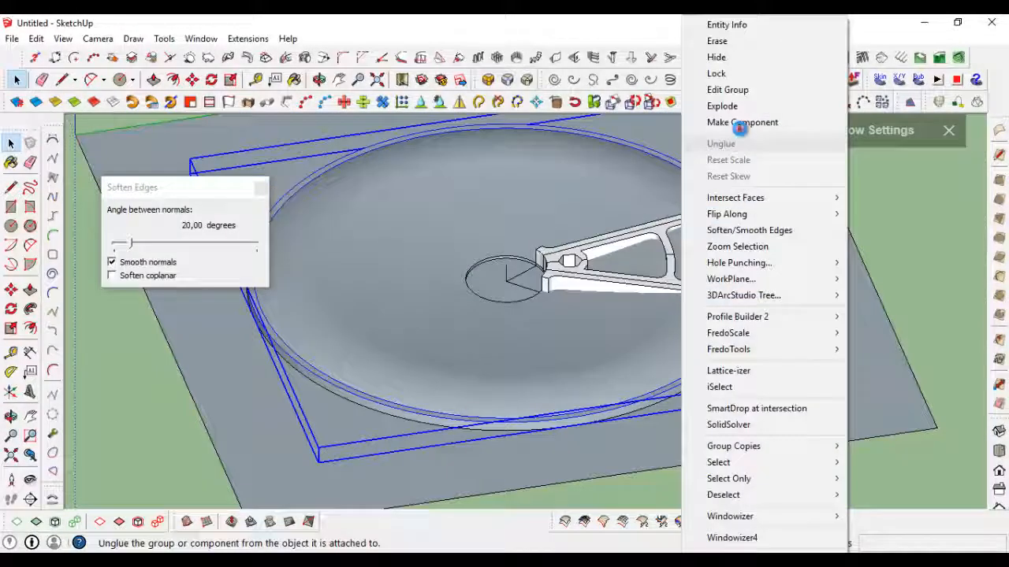
{"action": "left_click", "coordinate": [743, 125]}
{"action": "right_click", "coordinate": [660, 329]}
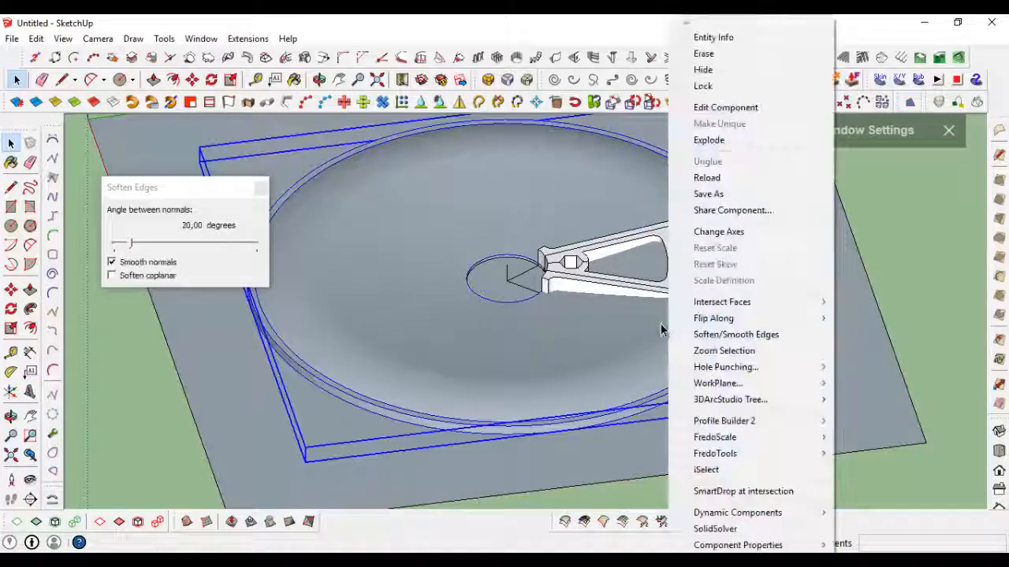
Open the dish component for editing, select all of its geometry and reverse its faces.
{"action": "double_click", "coordinate": [662, 331]}
{"action": "scroll", "coordinate": [664, 331], "scroll_direction": "up", "scroll_amount": 3}
{"action": "triple_click", "coordinate": [668, 332]}
{"action": "right_click", "coordinate": [668, 332]}
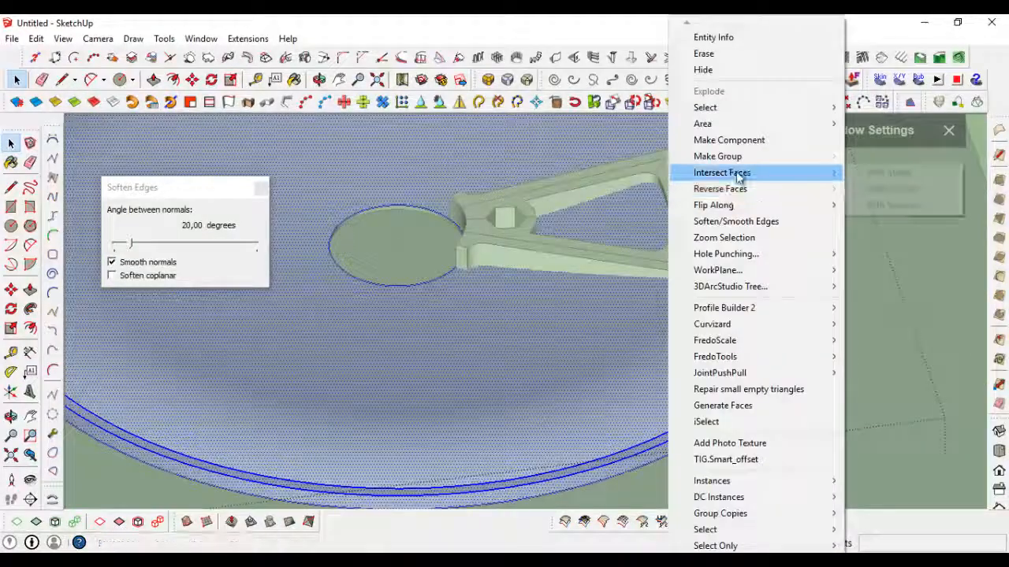
{"action": "left_click", "coordinate": [736, 190]}
{"action": "scroll", "coordinate": [686, 331], "scroll_direction": "down", "scroll_amount": 5}
{"action": "scroll", "coordinate": [712, 342], "scroll_direction": "up", "scroll_amount": 5}
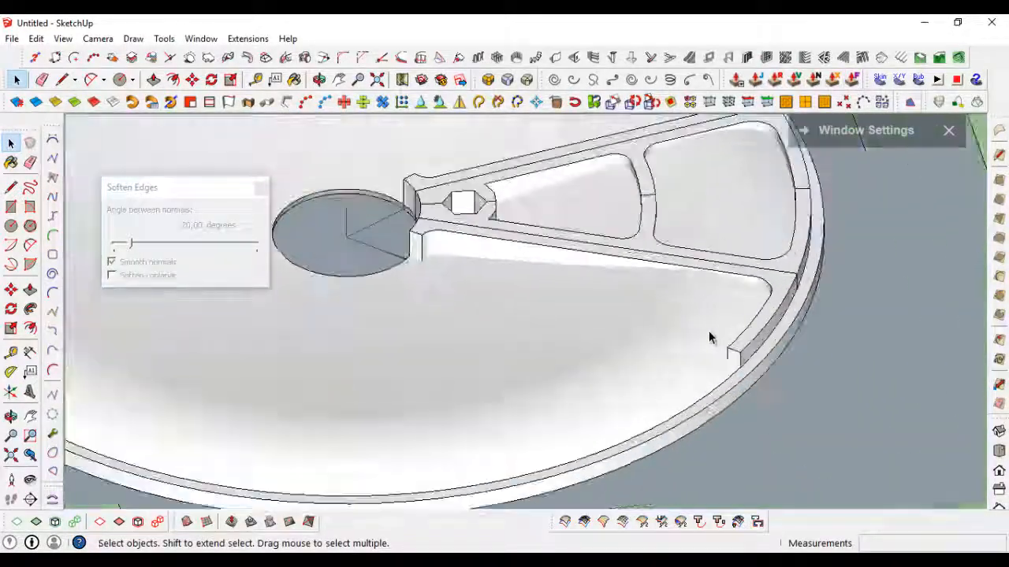
Rotate-copy the wedge assembly around the hub centre by 72 degrees and array it into four copies to complete the wheel.
{"action": "middle_click_drag", "start_coordinate": [712, 342], "coordinate": [458, 295]}
{"action": "scroll", "coordinate": [520, 333], "scroll_direction": "down", "scroll_amount": 3}
{"action": "middle_click_drag", "start_coordinate": [520, 333], "coordinate": [604, 403]}
{"action": "scroll", "coordinate": [604, 403], "scroll_direction": "up", "scroll_amount": 3}
{"action": "scroll", "coordinate": [540, 311], "scroll_direction": "down", "scroll_amount": 2}
{"action": "left_click", "coordinate": [534, 301]}
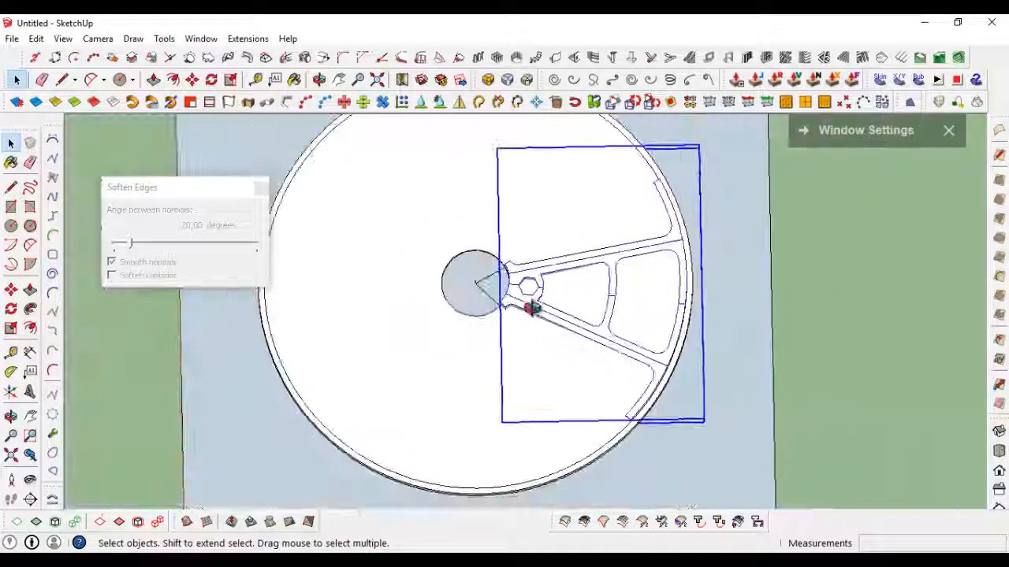
{"action": "scroll", "coordinate": [505, 296], "scroll_direction": "up", "scroll_amount": 3}
{"action": "scroll", "coordinate": [478, 291], "scroll_direction": "up", "scroll_amount": 4}
{"action": "key", "text": "q"}
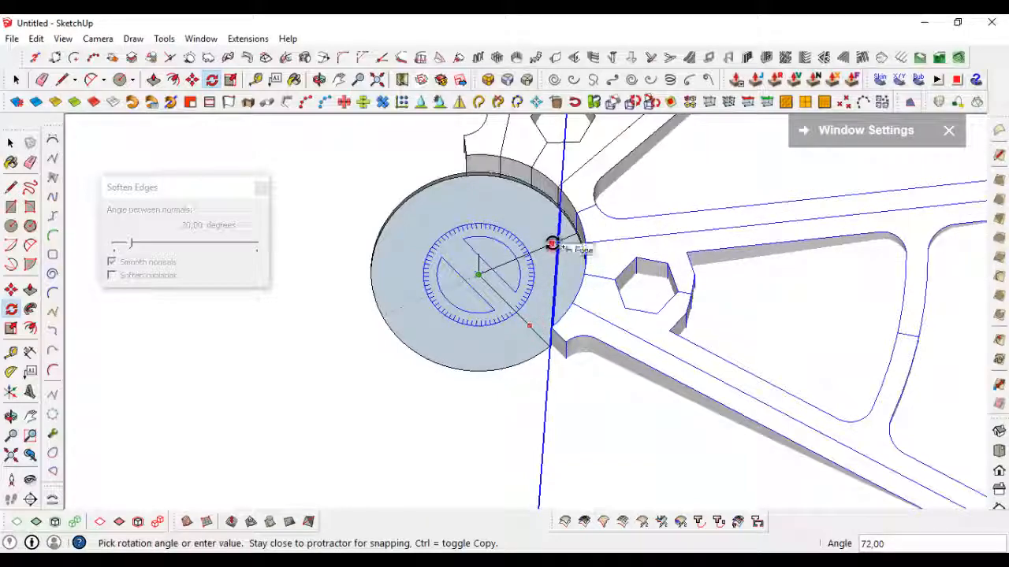
{"action": "type", "text": "4"}
{"action": "key", "text": "Return"}
{"action": "key", "text": "space"}
{"action": "scroll", "coordinate": [554, 252], "scroll_direction": "down", "scroll_amount": 6}
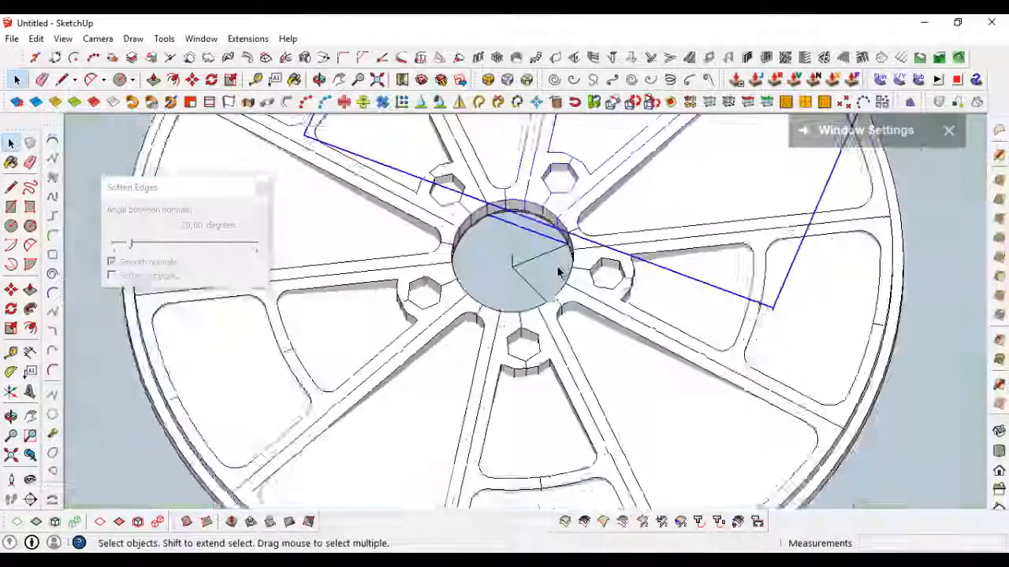
{"action": "middle_click_drag", "start_coordinate": [557, 271], "coordinate": [579, 297]}
{"action": "scroll", "coordinate": [583, 298], "scroll_direction": "down", "scroll_amount": 3}
{"action": "scroll", "coordinate": [640, 272], "scroll_direction": "up", "scroll_amount": 3}
{"action": "left_click", "coordinate": [813, 350]}
Reverse the face of the large ground rectangle beneath the wheel.
{"action": "scroll", "coordinate": [631, 316], "scroll_direction": "up", "scroll_amount": 1}
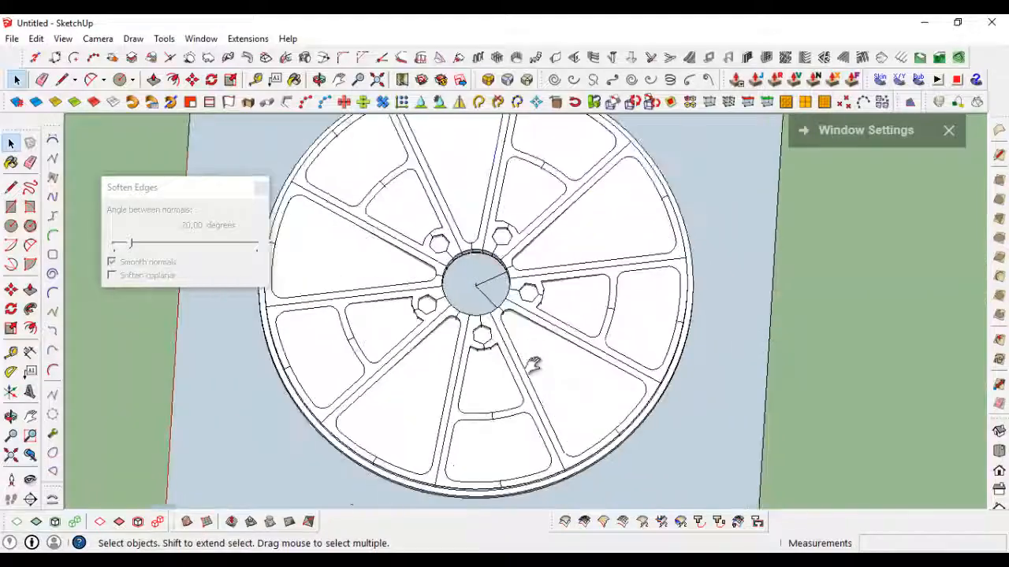
{"action": "middle_click_drag", "start_coordinate": [533, 363], "coordinate": [544, 245]}
{"action": "scroll", "coordinate": [583, 276], "scroll_direction": "up", "scroll_amount": 2}
{"action": "scroll", "coordinate": [600, 276], "scroll_direction": "down", "scroll_amount": 2}
{"action": "scroll", "coordinate": [781, 273], "scroll_direction": "up", "scroll_amount": 2}
{"action": "right_click", "coordinate": [781, 273]}
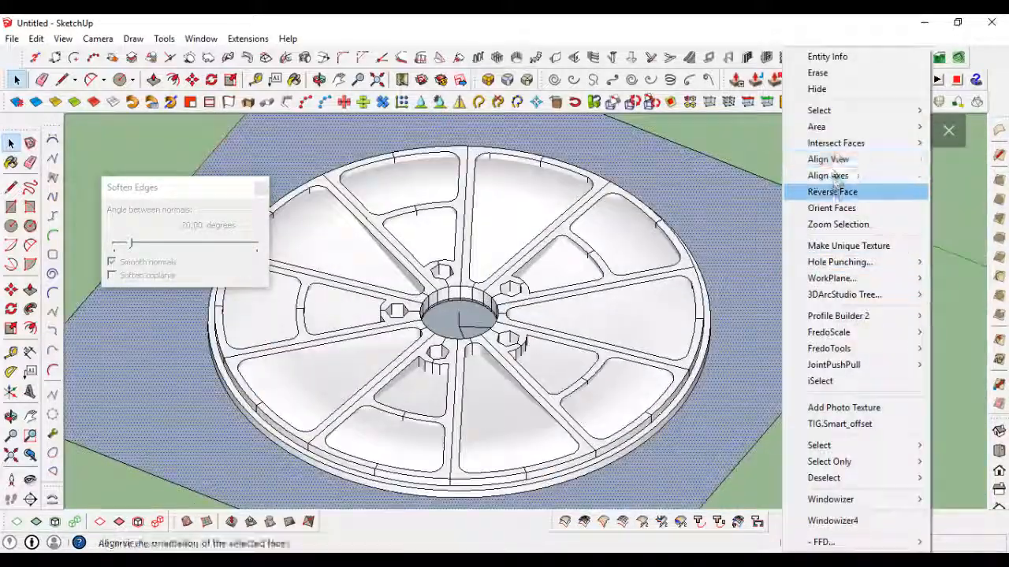
{"action": "left_click", "coordinate": [842, 193]}
{"action": "scroll", "coordinate": [671, 276], "scroll_direction": "up", "scroll_amount": 2}
{"action": "middle_click_drag", "start_coordinate": [667, 291], "coordinate": [720, 286]}
{"action": "scroll", "coordinate": [733, 288], "scroll_direction": "down", "scroll_amount": 2}
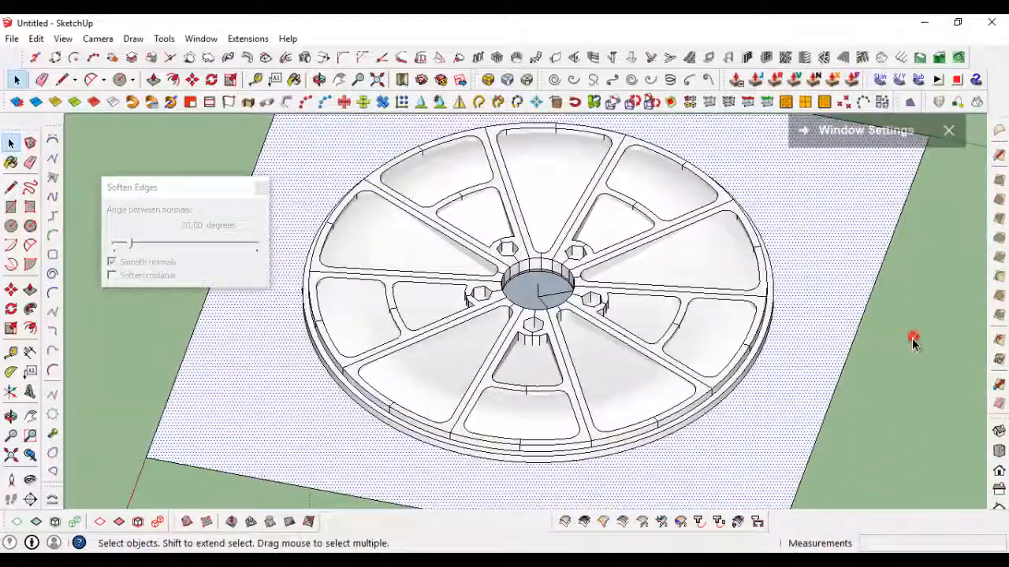
{"action": "left_click", "coordinate": [911, 342]}
Open the hub disc for editing and reverse its circular face.
{"action": "scroll", "coordinate": [594, 315], "scroll_direction": "up", "scroll_amount": 2}
{"action": "middle_click_drag", "start_coordinate": [595, 315], "coordinate": [521, 279]}
{"action": "scroll", "coordinate": [545, 268], "scroll_direction": "down", "scroll_amount": 2}
{"action": "double_click", "coordinate": [548, 267]}
{"action": "double_click", "coordinate": [549, 266]}
{"action": "right_click", "coordinate": [548, 266]}
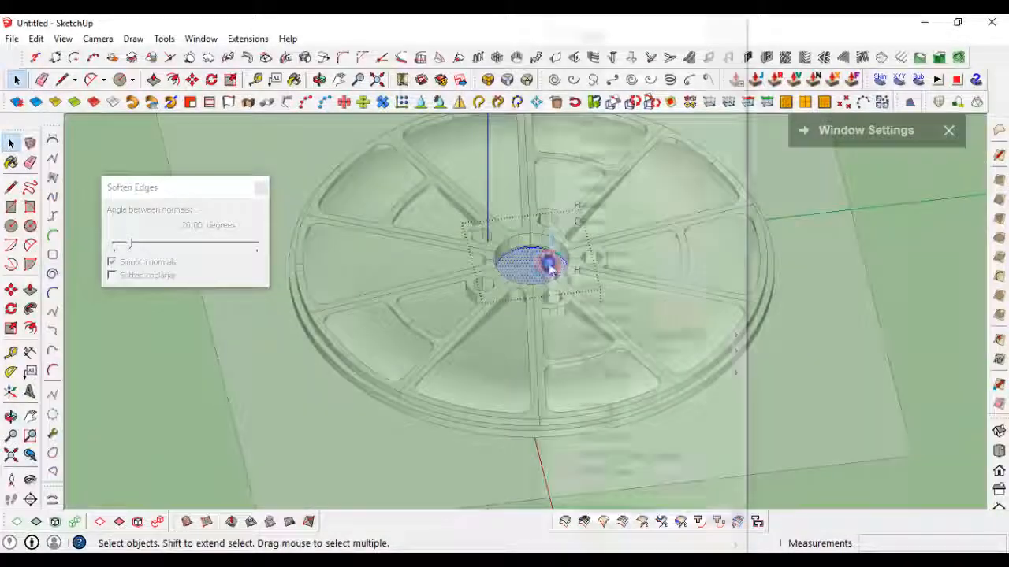
{"action": "left_click", "coordinate": [612, 190]}
{"action": "scroll", "coordinate": [558, 265], "scroll_direction": "up", "scroll_amount": 2}
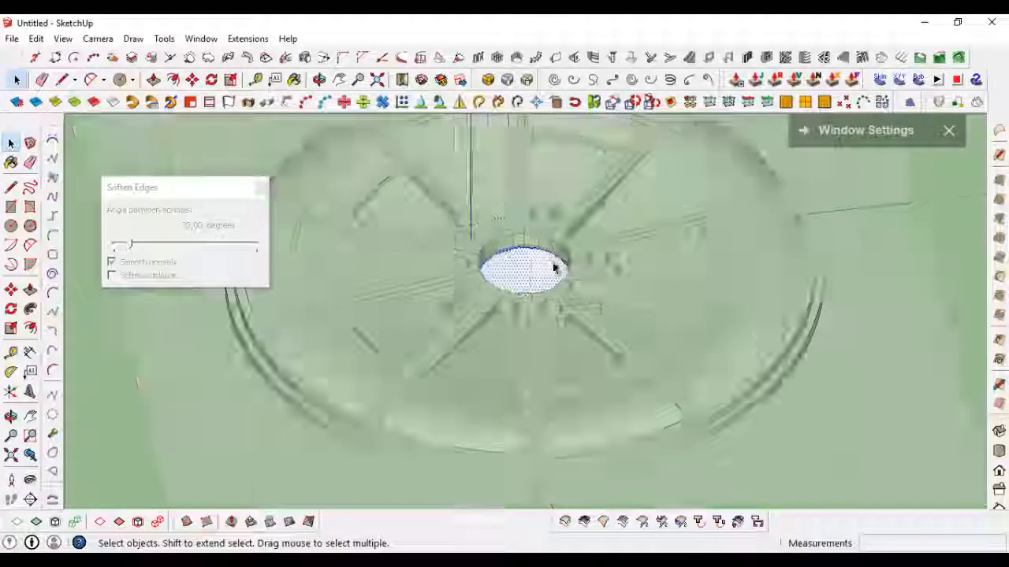
Open the dish, select its inner curved surface and intersect it with the model to imprint the spoke outlines.
{"action": "middle_click_drag", "start_coordinate": [559, 266], "coordinate": [639, 371]}
{"action": "triple_click", "coordinate": [639, 371]}
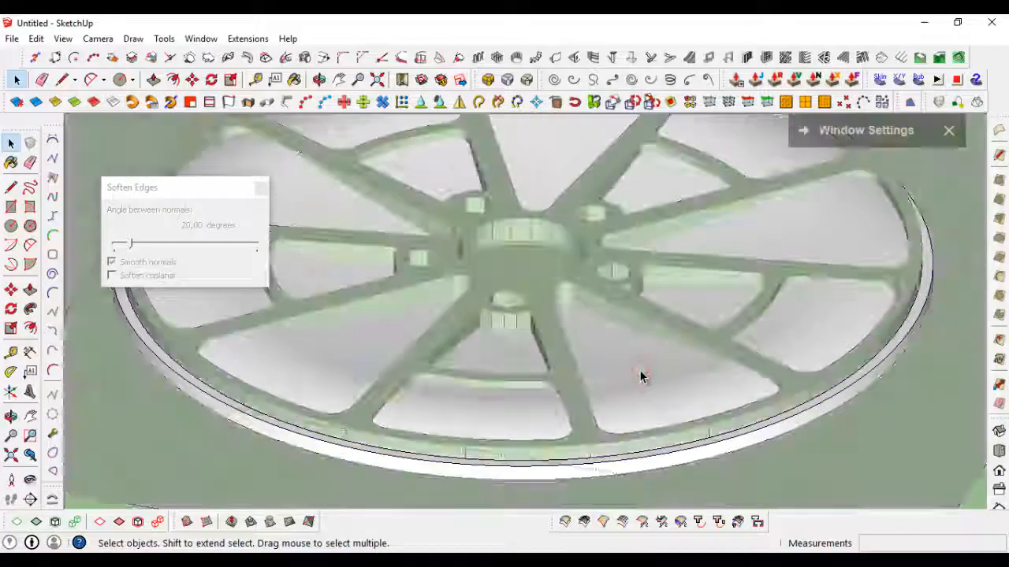
{"action": "right_click", "coordinate": [640, 373]}
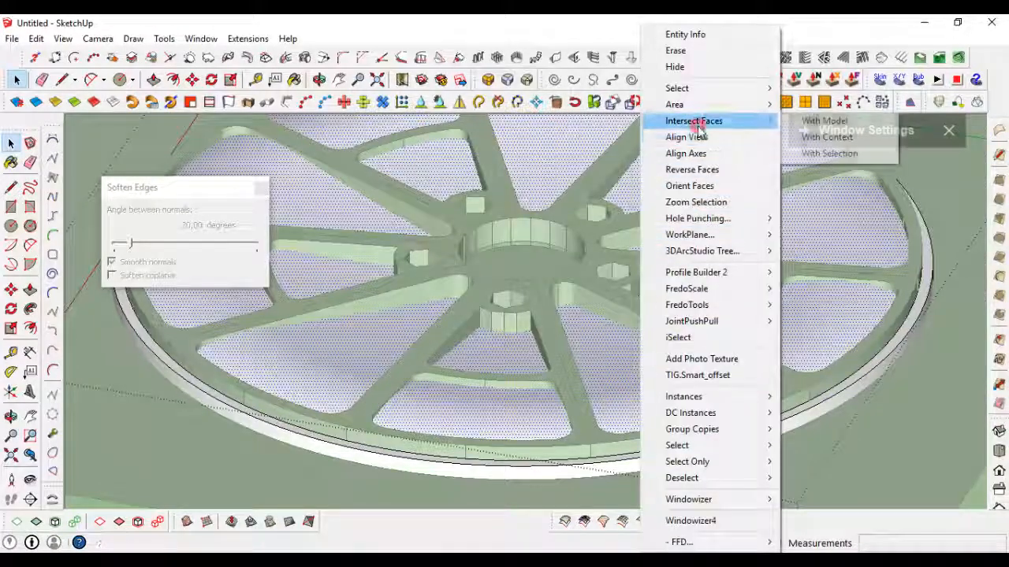
{"action": "left_click", "coordinate": [798, 123]}
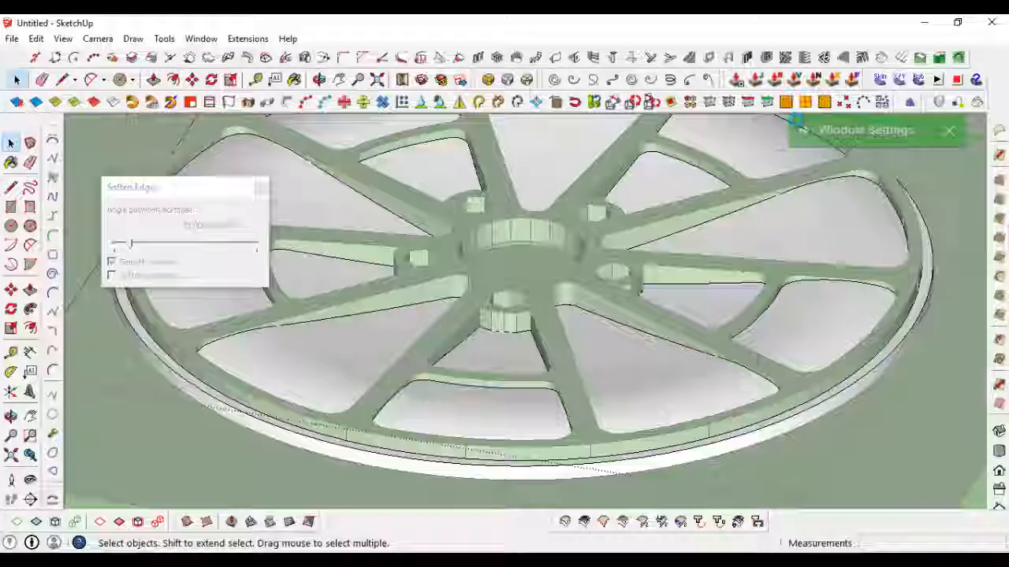
{"action": "scroll", "coordinate": [754, 344], "scroll_direction": "up", "scroll_amount": 5}
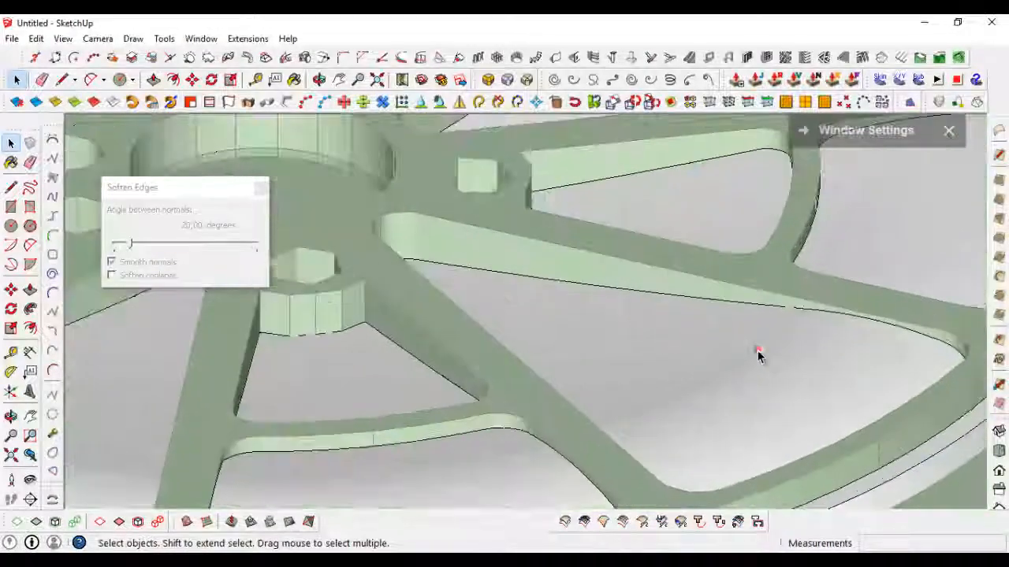
{"action": "left_click", "coordinate": [757, 350]}
{"action": "middle_click_drag", "start_coordinate": [757, 350], "coordinate": [715, 395]}
{"action": "scroll", "coordinate": [715, 395], "scroll_direction": "down", "scroll_amount": 5}
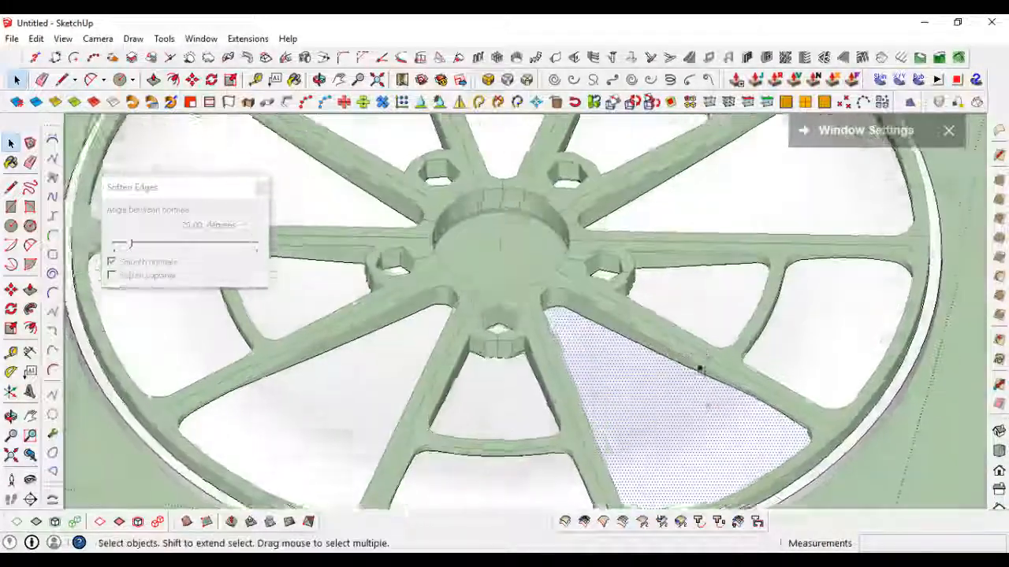
Select all geometry of a wedge framing the undivided openings, and then all faces and edges of the dish.
{"action": "scroll", "coordinate": [654, 284], "scroll_direction": "up", "scroll_amount": 3}
{"action": "scroll", "coordinate": [647, 272], "scroll_direction": "up", "scroll_amount": 3}
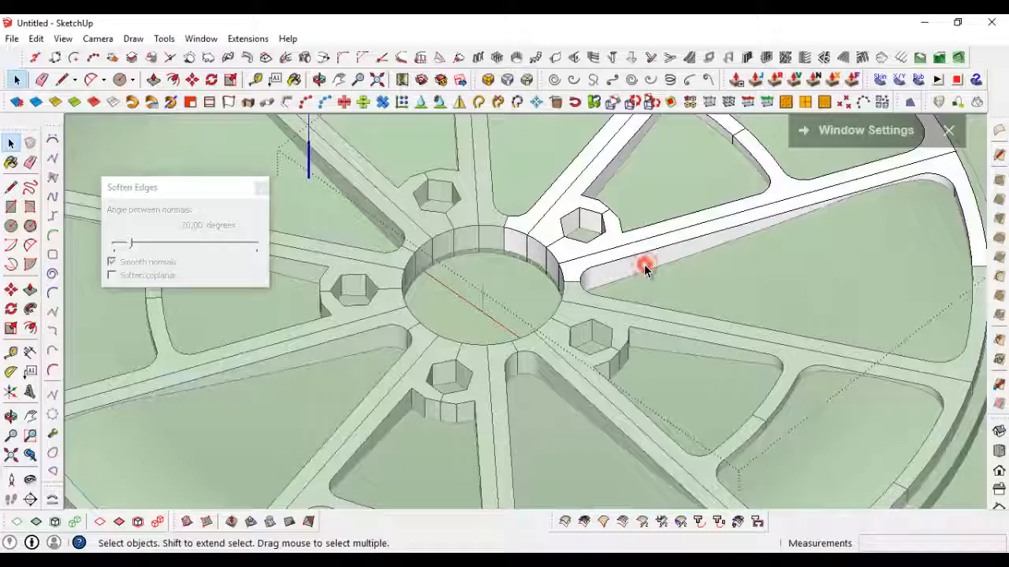
{"action": "left_click", "coordinate": [646, 266]}
{"action": "middle_click_drag", "start_coordinate": [646, 268], "coordinate": [585, 342]}
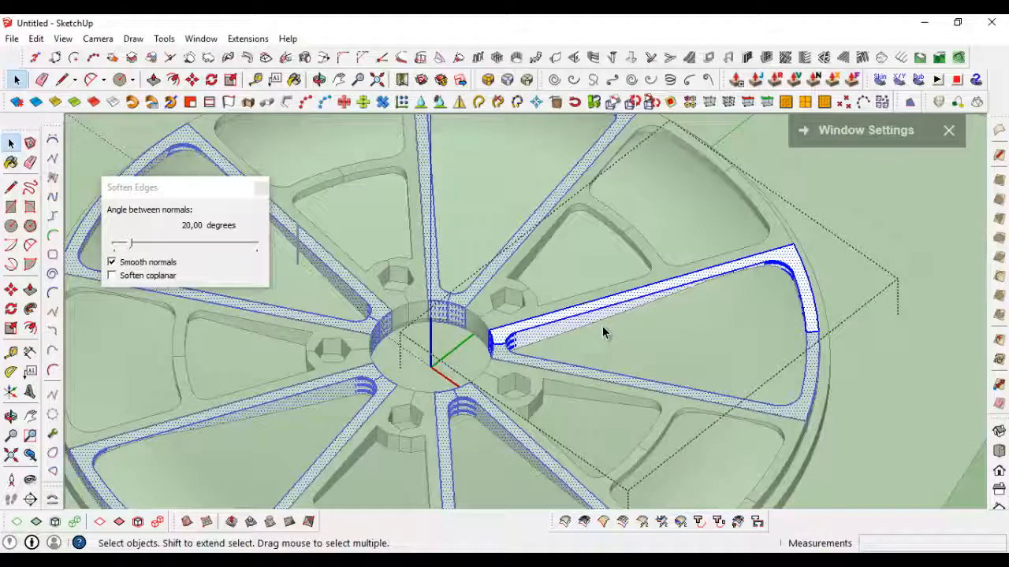
{"action": "scroll", "coordinate": [613, 258], "scroll_direction": "up", "scroll_amount": 5}
{"action": "left_click", "coordinate": [602, 225]}
{"action": "scroll", "coordinate": [602, 227], "scroll_direction": "up", "scroll_amount": 2}
{"action": "double_click", "coordinate": [612, 230]}
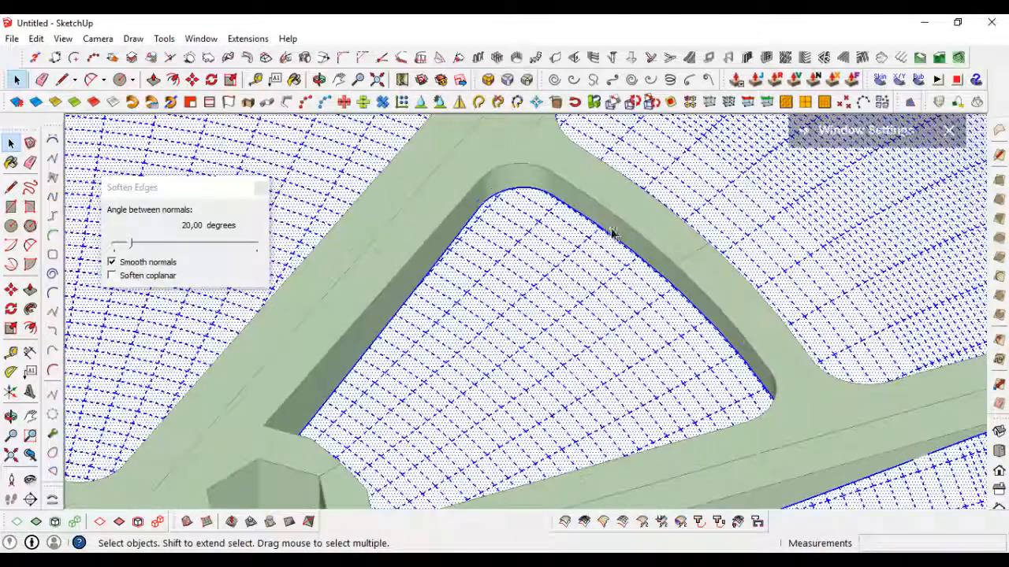
Select all geometry of the wedge component with the hexagonal hole and intersect its faces with the model.
{"action": "left_click", "coordinate": [626, 214]}
{"action": "double_click", "coordinate": [625, 214]}
{"action": "triple_click", "coordinate": [626, 213]}
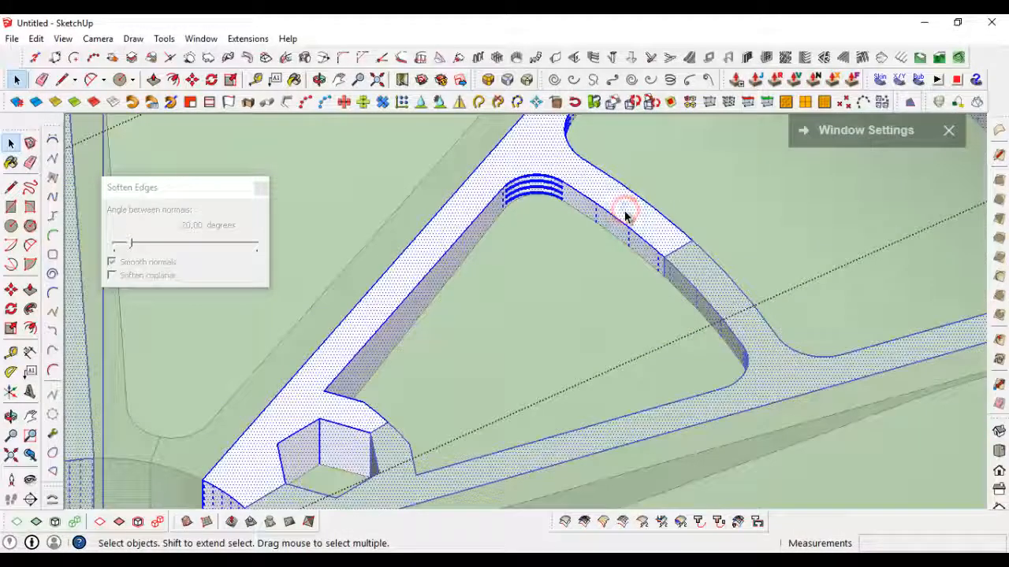
{"action": "right_click", "coordinate": [623, 210]}
{"action": "mouse_move", "coordinate": [687, 180]}
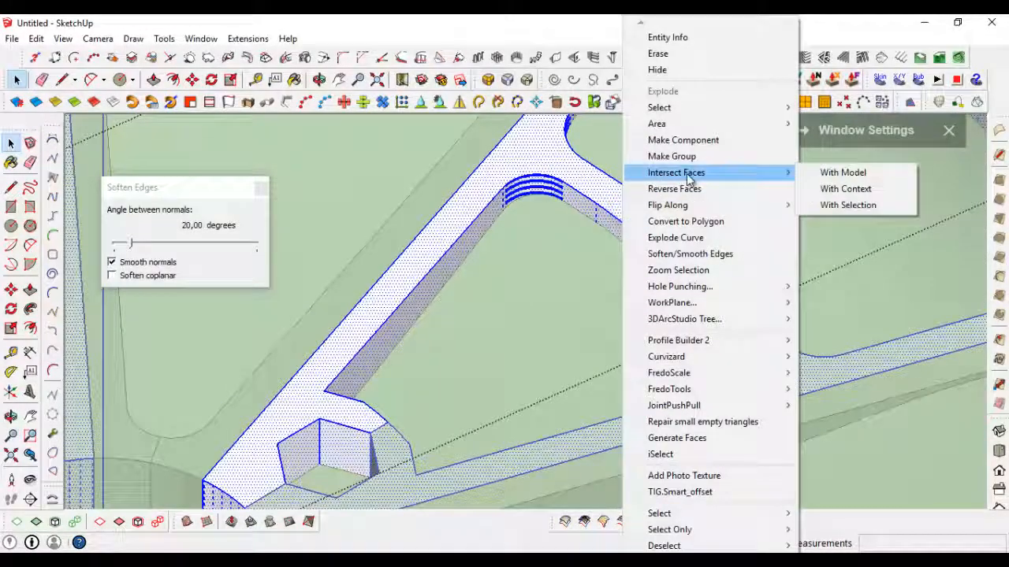
{"action": "left_click", "coordinate": [822, 175]}
{"action": "left_click", "coordinate": [822, 175]}
{"action": "scroll", "coordinate": [662, 246], "scroll_direction": "down", "scroll_amount": 1}
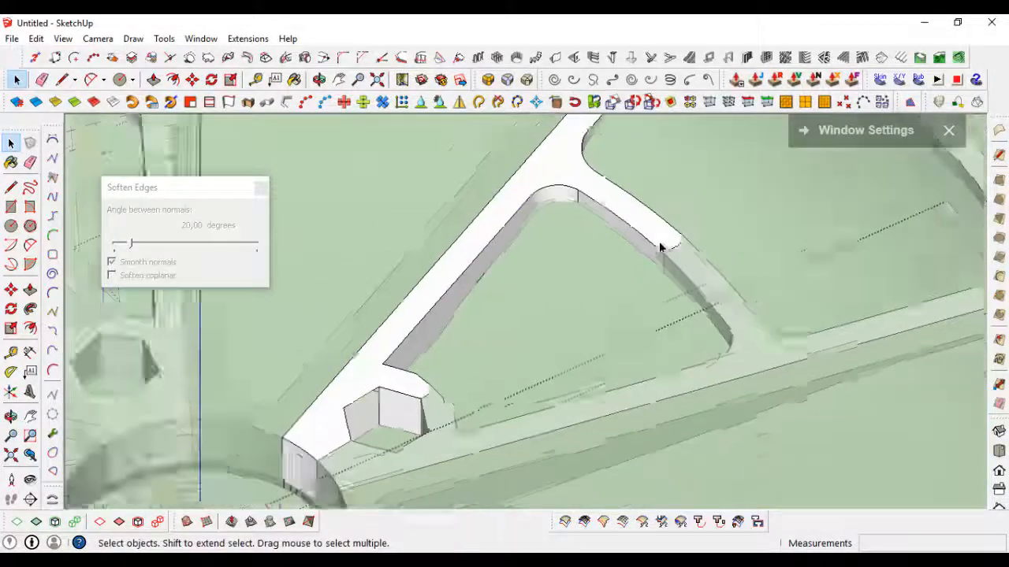
{"action": "scroll", "coordinate": [670, 251], "scroll_direction": "down", "scroll_amount": 3}
Inside the dish, delete the curved face filling one pair of small and large spoke windows.
{"action": "scroll", "coordinate": [630, 264], "scroll_direction": "up", "scroll_amount": 3}
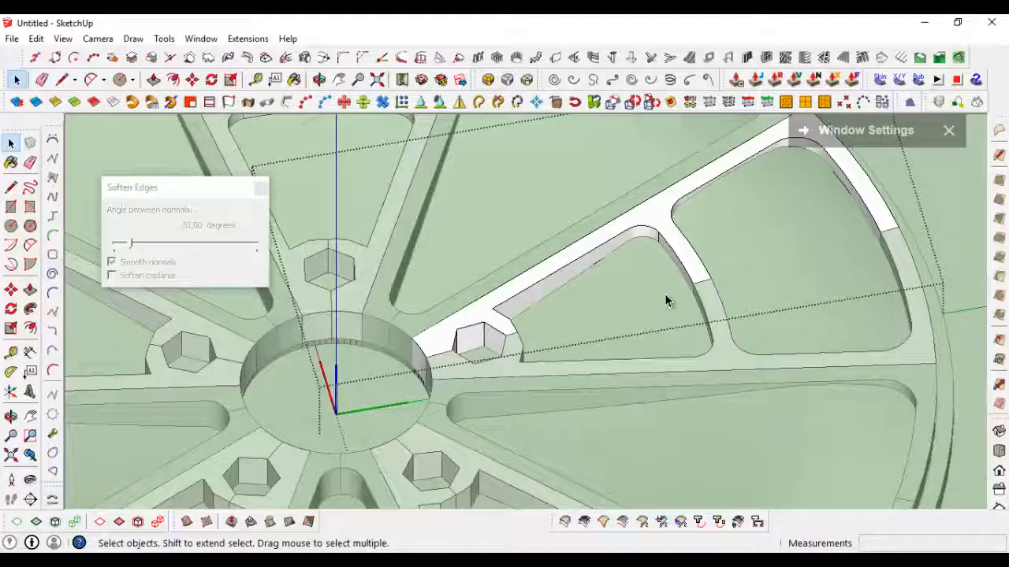
{"action": "left_click", "coordinate": [663, 294]}
{"action": "double_click", "coordinate": [661, 294]}
{"action": "left_click", "coordinate": [661, 294]}
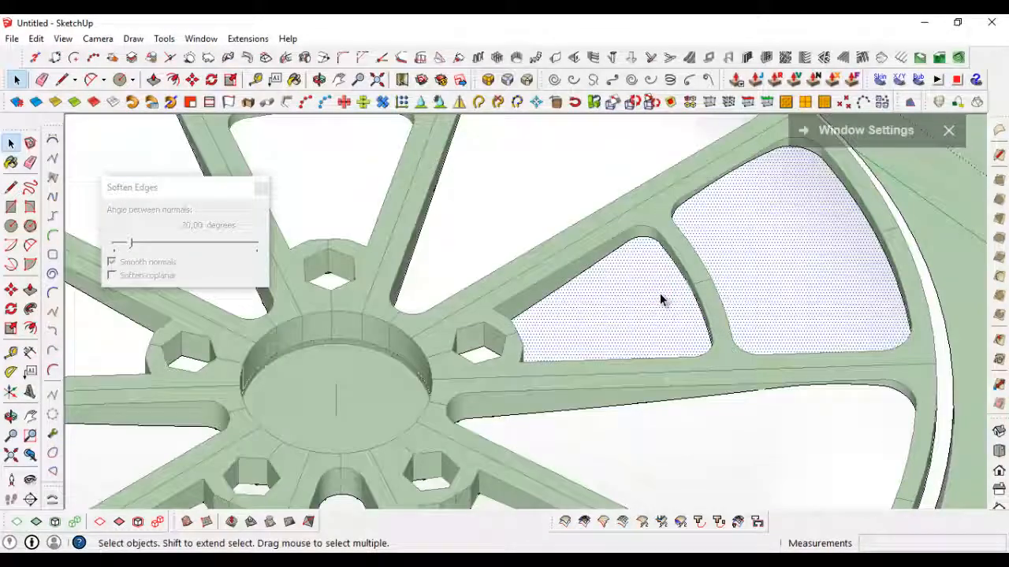
{"action": "middle_click_drag", "start_coordinate": [747, 279], "coordinate": [811, 265]}
{"action": "scroll", "coordinate": [808, 276], "scroll_direction": "down", "scroll_amount": 5}
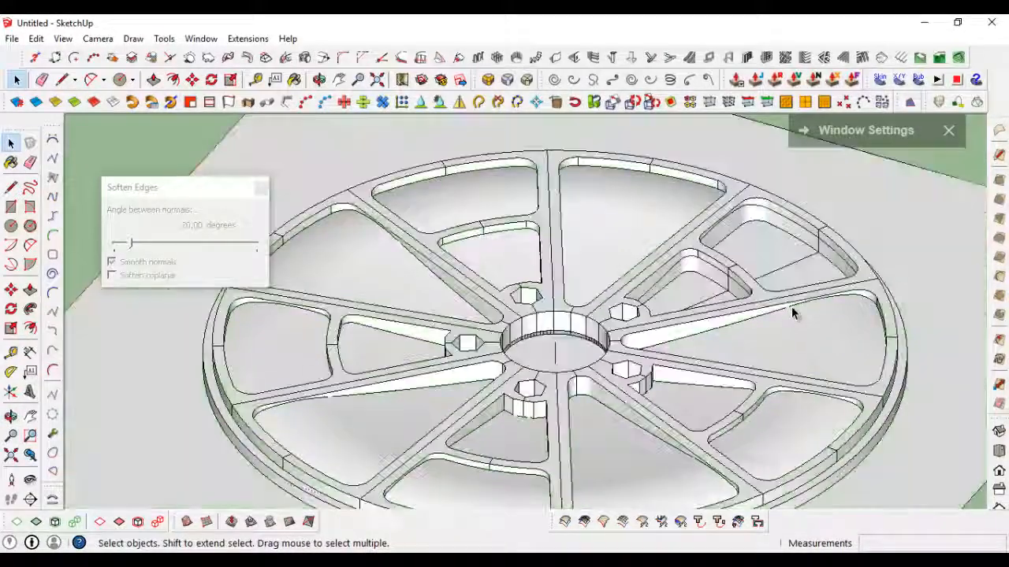
Delete the dish faces filling the remaining four pairs of divided spoke windows around the wheel.
{"action": "middle_click_drag", "start_coordinate": [792, 310], "coordinate": [618, 273]}
{"action": "double_click", "coordinate": [617, 272]}
{"action": "left_click", "coordinate": [617, 273]}
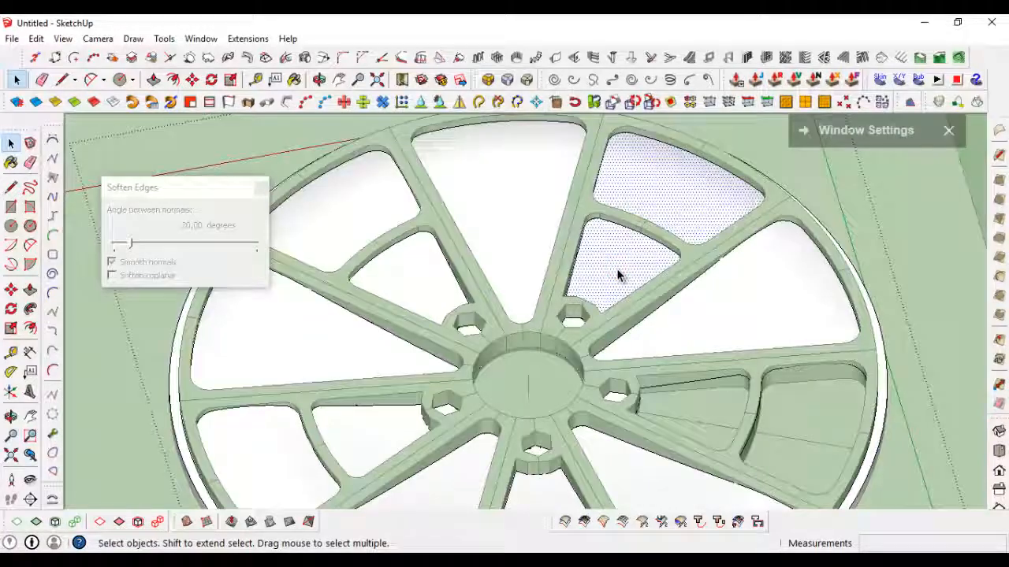
{"action": "scroll", "coordinate": [619, 274], "scroll_direction": "down", "scroll_amount": 2}
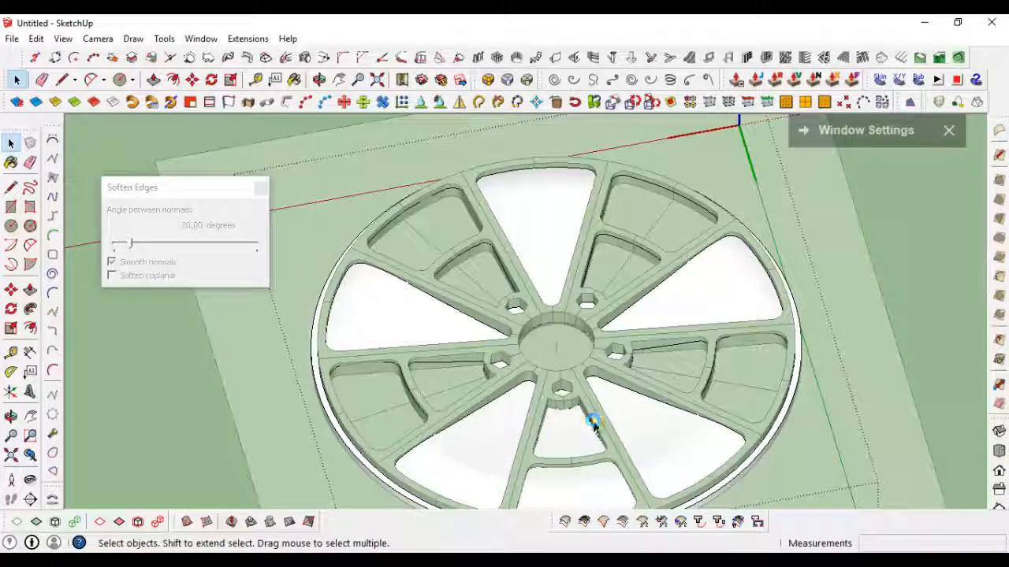
{"action": "scroll", "coordinate": [562, 386], "scroll_direction": "down", "scroll_amount": 2}
{"action": "middle_click_drag", "start_coordinate": [544, 360], "coordinate": [590, 379]}
Delete the dish faces inside the hexagonal holes around the hub.
{"action": "scroll", "coordinate": [578, 306], "scroll_direction": "up", "scroll_amount": 4}
{"action": "left_click", "coordinate": [585, 312]}
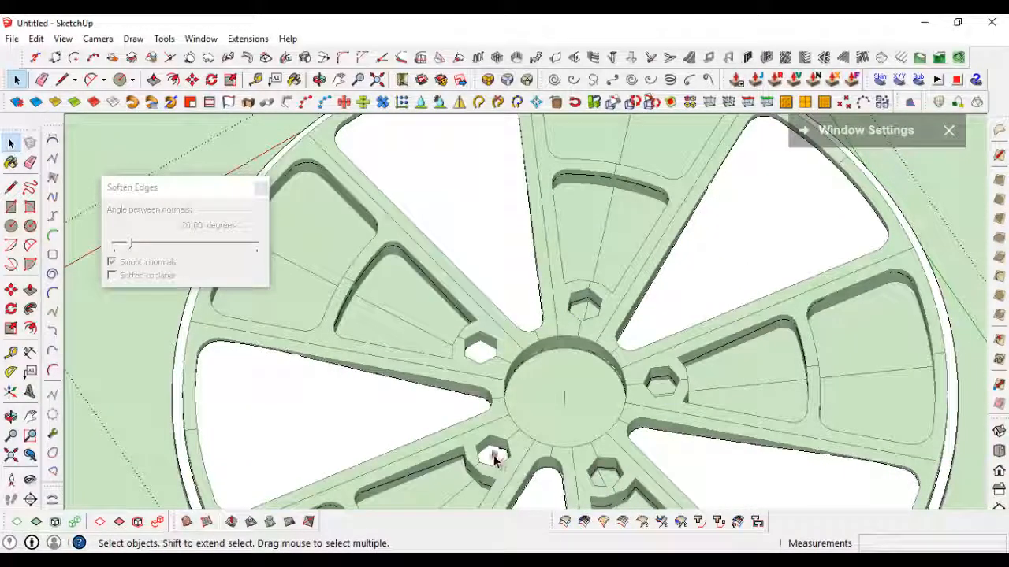
{"action": "scroll", "coordinate": [478, 353], "scroll_direction": "down", "scroll_amount": 4}
Select the large ground rectangle around the wheel and delete it.
{"action": "middle_click_drag", "start_coordinate": [478, 353], "coordinate": [488, 368]}
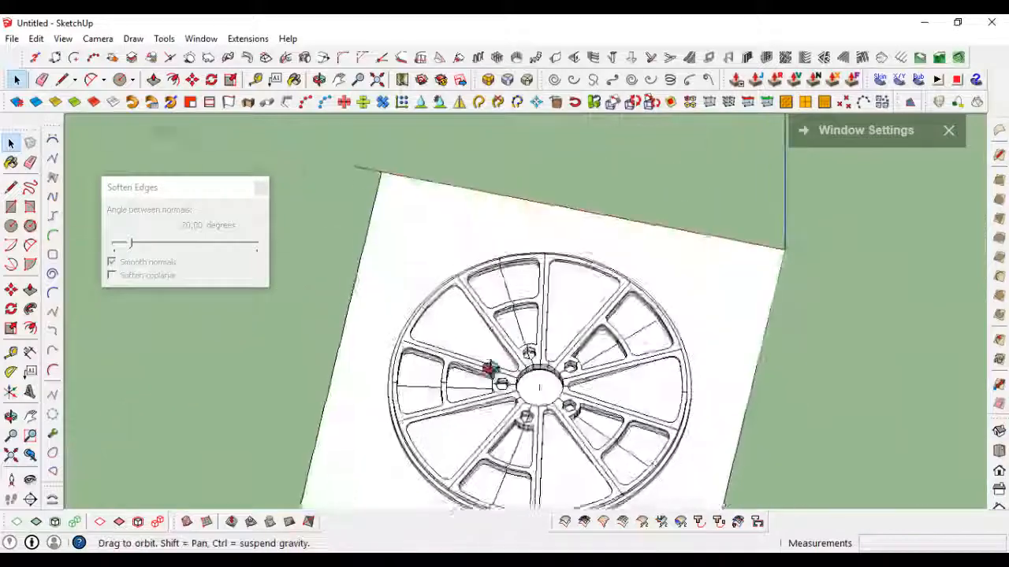
{"action": "middle_click_drag", "start_coordinate": [490, 145], "coordinate": [631, 331]}
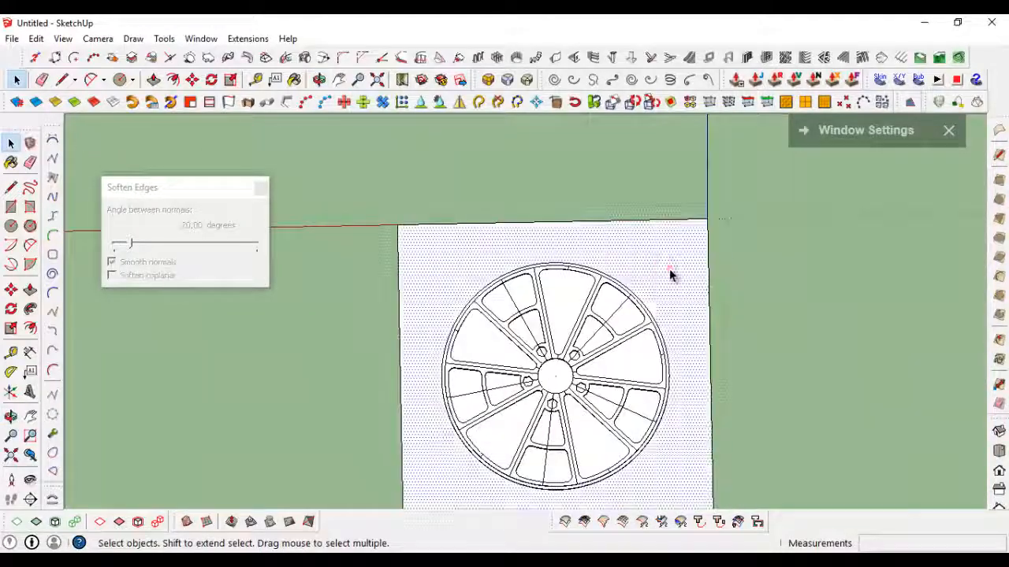
{"action": "scroll", "coordinate": [628, 380], "scroll_direction": "up", "scroll_amount": 3}
{"action": "middle_click_drag", "start_coordinate": [634, 237], "coordinate": [638, 227]}
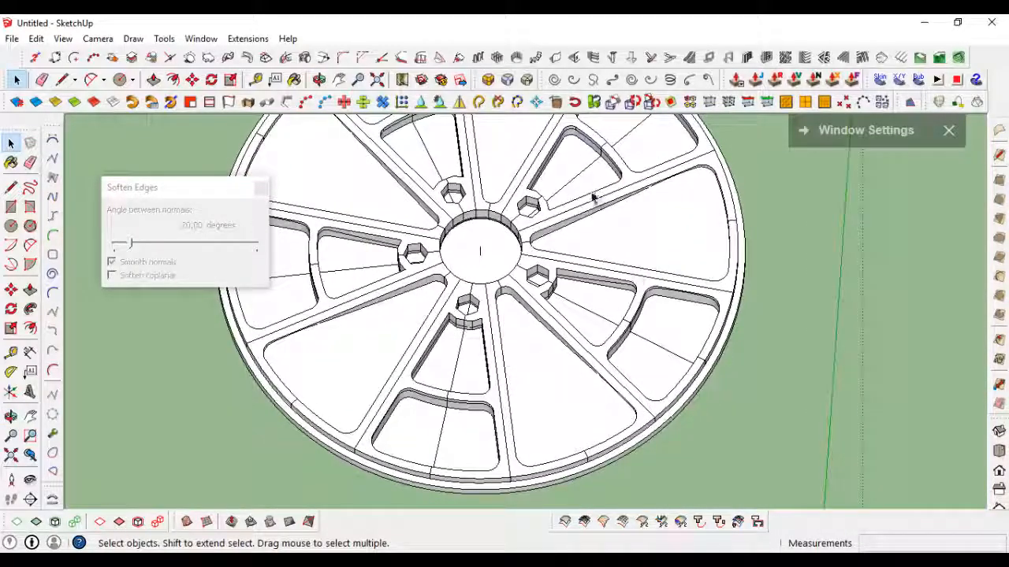
Open the divided-window wedge component and delete the leftover faces closing its small and large windows.
{"action": "triple_click", "coordinate": [596, 180]}
{"action": "scroll", "coordinate": [640, 290], "scroll_direction": "up", "scroll_amount": 3}
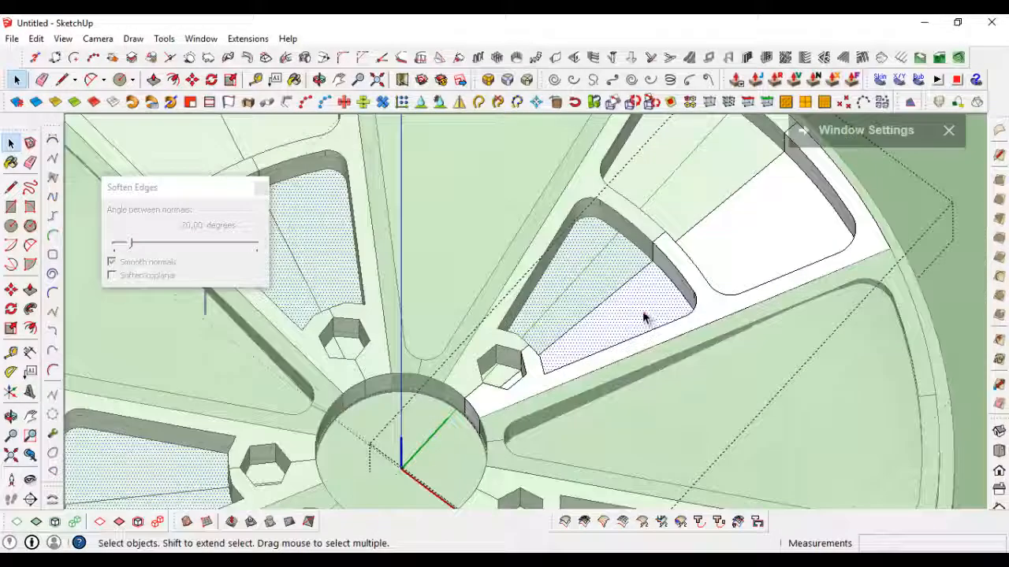
{"action": "scroll", "coordinate": [730, 249], "scroll_direction": "down", "scroll_amount": 4}
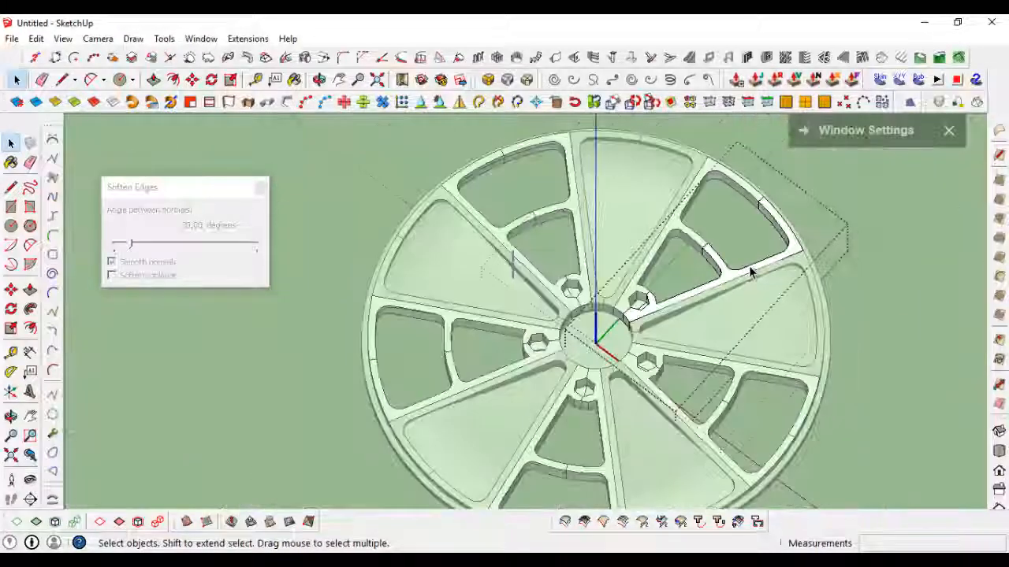
{"action": "scroll", "coordinate": [634, 351], "scroll_direction": "up", "scroll_amount": 5}
{"action": "middle_click_drag", "start_coordinate": [662, 387], "coordinate": [546, 461]}
{"action": "scroll", "coordinate": [522, 365], "scroll_direction": "down", "scroll_amount": 6}
{"action": "middle_click_drag", "start_coordinate": [522, 365], "coordinate": [480, 427]}
{"action": "scroll", "coordinate": [534, 355], "scroll_direction": "up", "scroll_amount": 5}
{"action": "scroll", "coordinate": [534, 355], "scroll_direction": "down", "scroll_amount": 6}
{"action": "scroll", "coordinate": [503, 377], "scroll_direction": "up", "scroll_amount": 4}
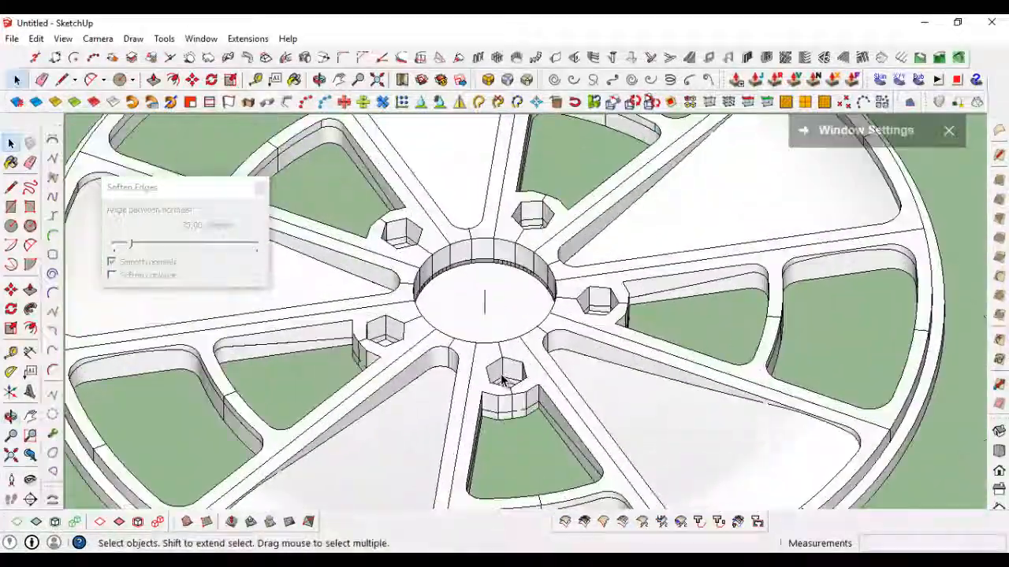
Raise the round hub face at the wheel's centre by about 0.013 m with Push/Pull.
{"action": "scroll", "coordinate": [503, 377], "scroll_direction": "down", "scroll_amount": 4}
{"action": "middle_click_drag", "start_coordinate": [502, 377], "coordinate": [604, 315]}
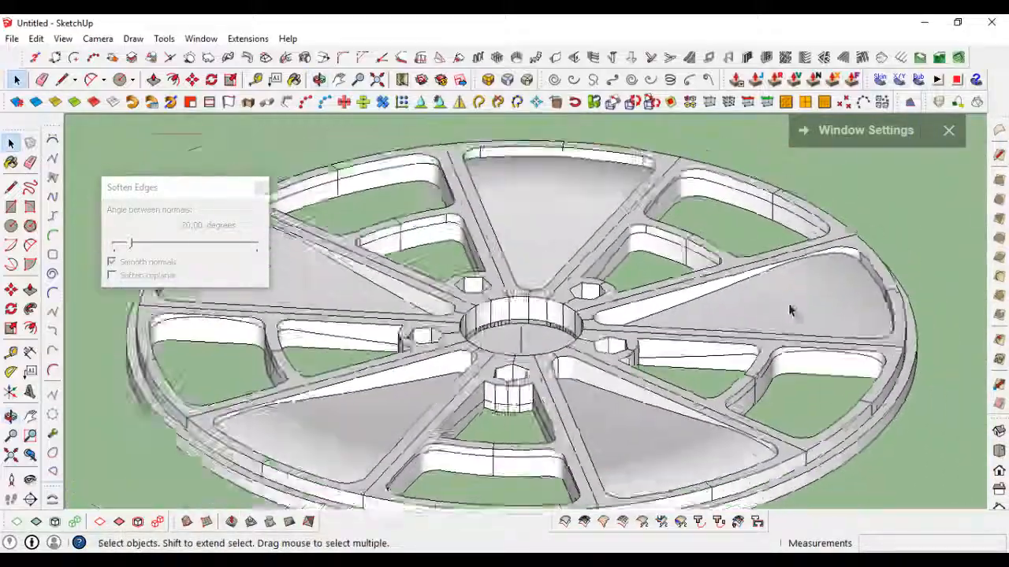
{"action": "scroll", "coordinate": [598, 327], "scroll_direction": "up", "scroll_amount": 4}
{"action": "left_click", "coordinate": [596, 321]}
{"action": "scroll", "coordinate": [595, 323], "scroll_direction": "up", "scroll_amount": 4}
{"action": "key", "text": "p"}
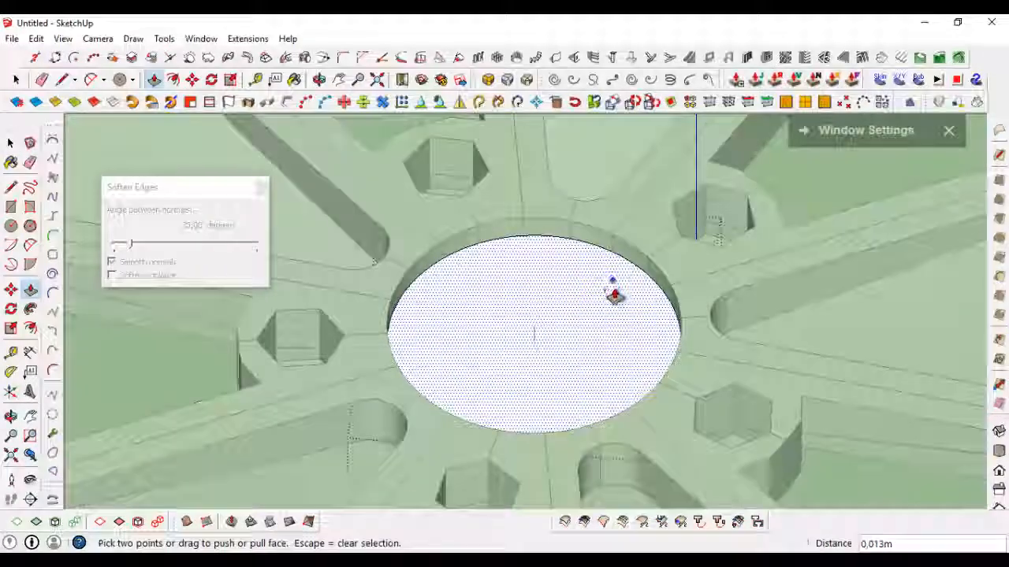
{"action": "key", "text": "space"}
{"action": "key", "text": "Escape"}
{"action": "scroll", "coordinate": [610, 315], "scroll_direction": "down", "scroll_amount": 3}
{"action": "left_click", "coordinate": [556, 325]}
{"action": "scroll", "coordinate": [572, 329], "scroll_direction": "down", "scroll_amount": 5}
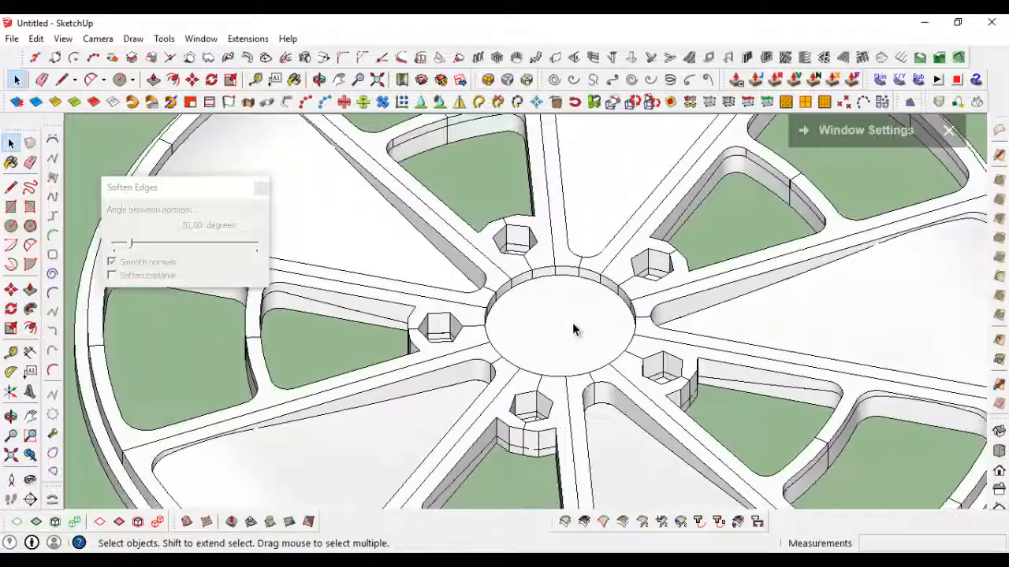
{"action": "middle_click_drag", "start_coordinate": [574, 326], "coordinate": [668, 251]}
{"action": "scroll", "coordinate": [670, 286], "scroll_direction": "down", "scroll_amount": 3}
{"action": "middle_click_drag", "start_coordinate": [671, 286], "coordinate": [471, 196]}
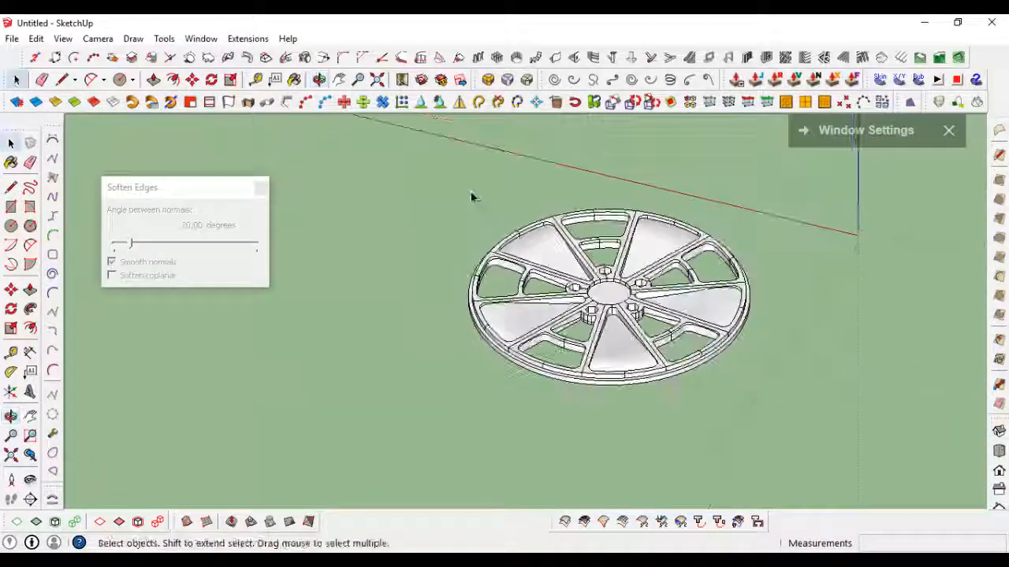
{"action": "left_click_drag", "start_coordinate": [822, 419], "coordinate": [829, 430]}
{"action": "scroll", "coordinate": [672, 301], "scroll_direction": "up", "scroll_amount": 3}
{"action": "key", "text": "g"}
{"action": "key", "text": "Return"}
{"action": "right_click", "coordinate": [676, 300]}
{"action": "left_click", "coordinate": [371, 160]}
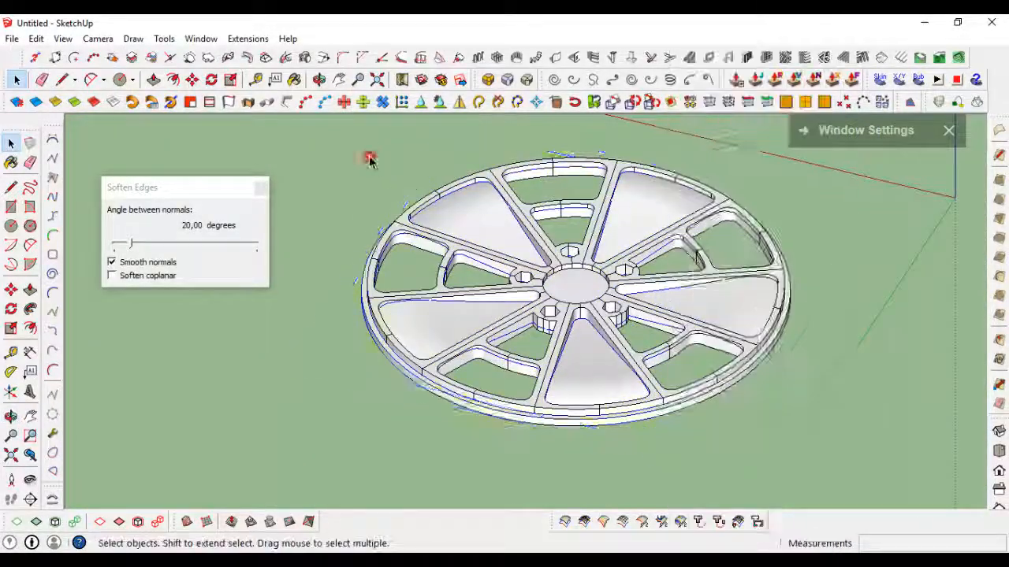
Select all wedges, hub and dish geometry of the wheel and make them one component.
{"action": "scroll", "coordinate": [465, 216], "scroll_direction": "down", "scroll_amount": 3}
{"action": "middle_click_drag", "start_coordinate": [473, 224], "coordinate": [487, 194]}
{"action": "left_click_drag", "start_coordinate": [777, 390], "coordinate": [780, 393]}
{"action": "scroll", "coordinate": [579, 245], "scroll_direction": "up", "scroll_amount": 3}
{"action": "right_click", "coordinate": [555, 202]}
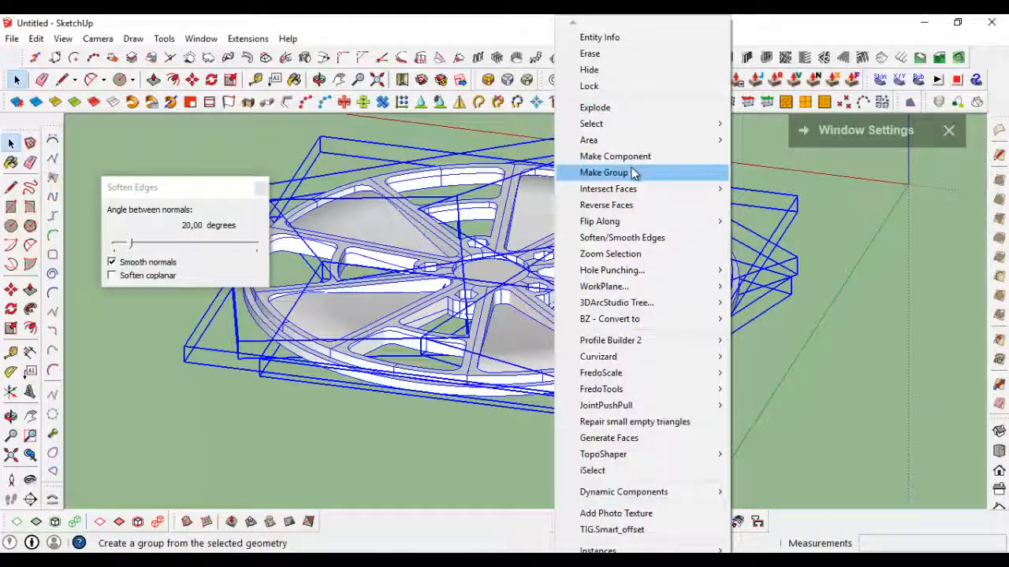
{"action": "left_click", "coordinate": [636, 157]}
{"action": "left_click", "coordinate": [524, 395]}
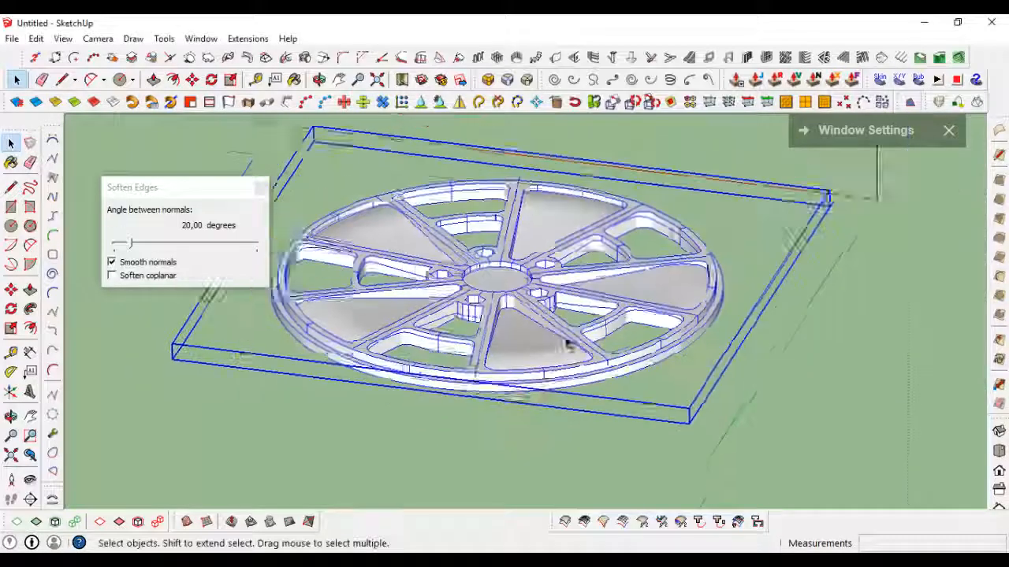
Rotate the wheel component from lying flat to standing upright with its spokes facing the front.
{"action": "scroll", "coordinate": [715, 325], "scroll_direction": "down", "scroll_amount": 3}
{"action": "left_click", "coordinate": [714, 325]}
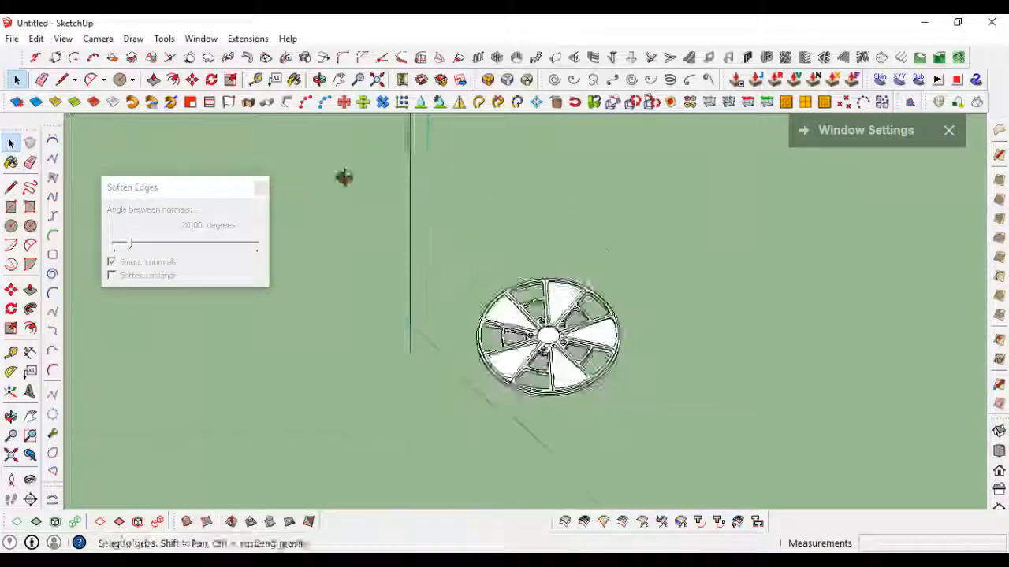
{"action": "middle_click_drag", "start_coordinate": [650, 321], "coordinate": [434, 391]}
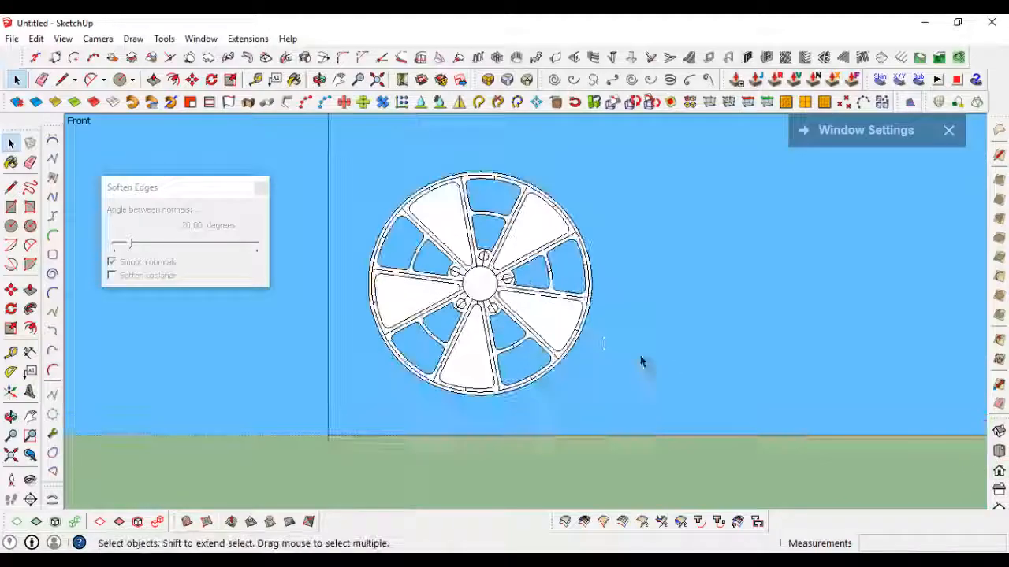
{"action": "middle_click_drag", "start_coordinate": [640, 362], "coordinate": [584, 300]}
{"action": "scroll", "coordinate": [579, 263], "scroll_direction": "down", "scroll_amount": 3}
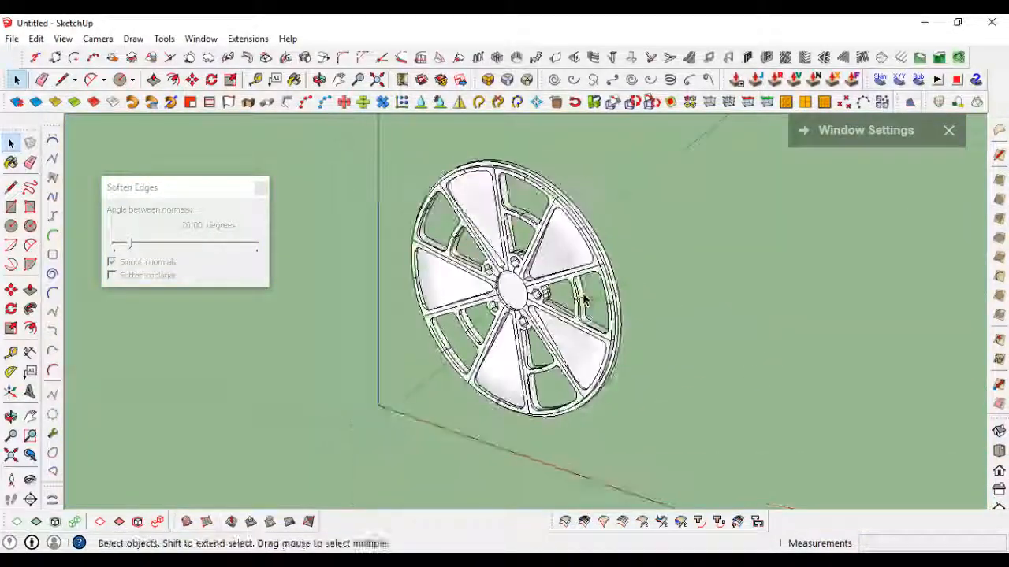
{"action": "scroll", "coordinate": [520, 298], "scroll_direction": "up", "scroll_amount": 2}
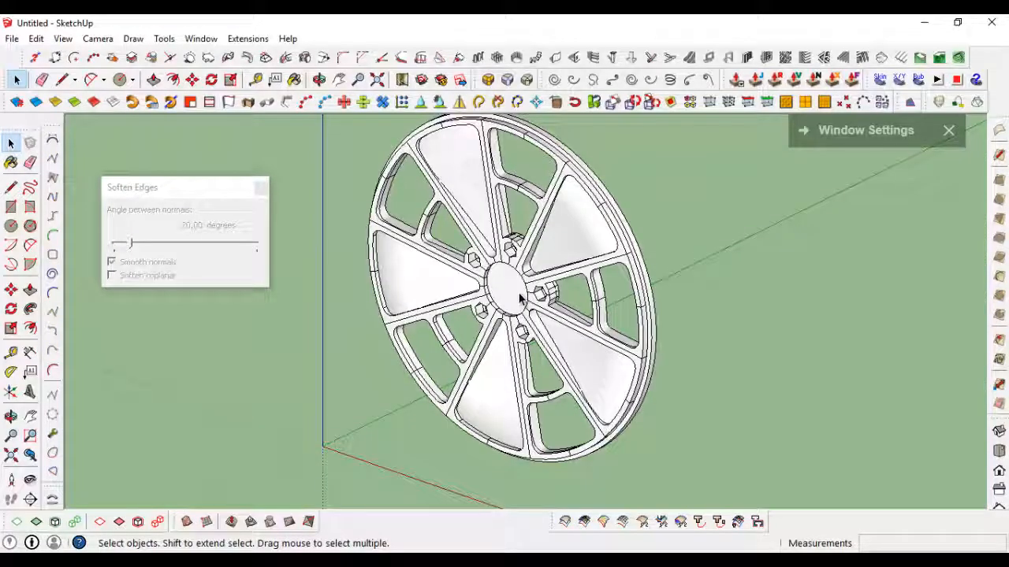
Open the wheel component down to its outer rim and select the narrow rim face together with its edges.
{"action": "middle_click_drag", "start_coordinate": [662, 292], "coordinate": [405, 305]}
{"action": "scroll", "coordinate": [604, 250], "scroll_direction": "down", "scroll_amount": 3}
{"action": "scroll", "coordinate": [515, 235], "scroll_direction": "up", "scroll_amount": 2}
{"action": "scroll", "coordinate": [406, 305], "scroll_direction": "up", "scroll_amount": 3}
{"action": "double_click", "coordinate": [311, 317]}
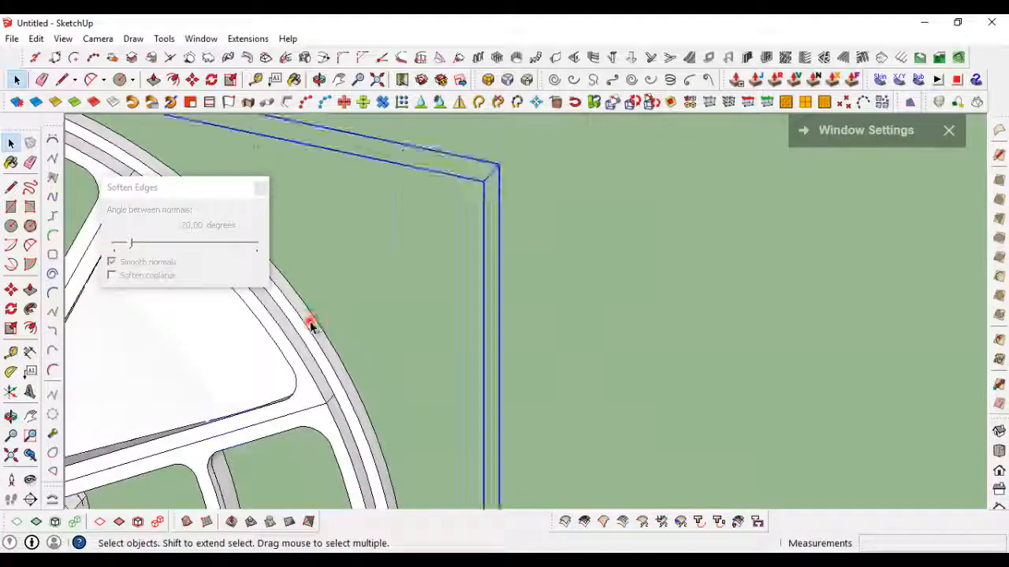
{"action": "double_click", "coordinate": [311, 318]}
{"action": "double_click", "coordinate": [311, 317]}
{"action": "left_click", "coordinate": [312, 318]}
{"action": "scroll", "coordinate": [313, 327], "scroll_direction": "up", "scroll_amount": 1}
{"action": "double_click", "coordinate": [313, 327]}
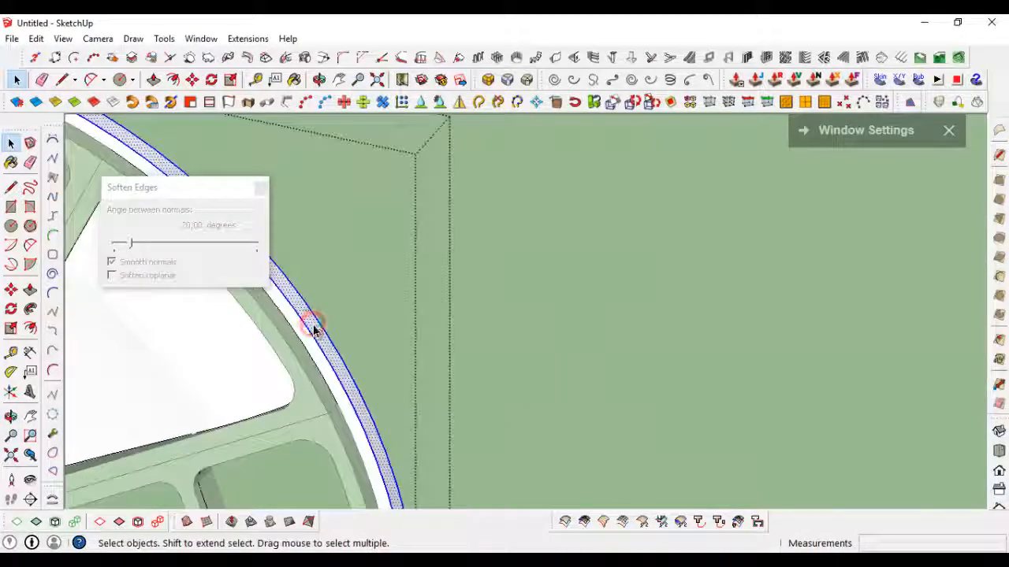
Make faces from the selected rim edges to close the wheel's back with a full disc, and select that disc.
{"action": "scroll", "coordinate": [313, 327], "scroll_direction": "down", "scroll_amount": 3}
{"action": "middle_click_drag", "start_coordinate": [313, 327], "coordinate": [358, 385]}
{"action": "scroll", "coordinate": [358, 385], "scroll_direction": "up", "scroll_amount": 3}
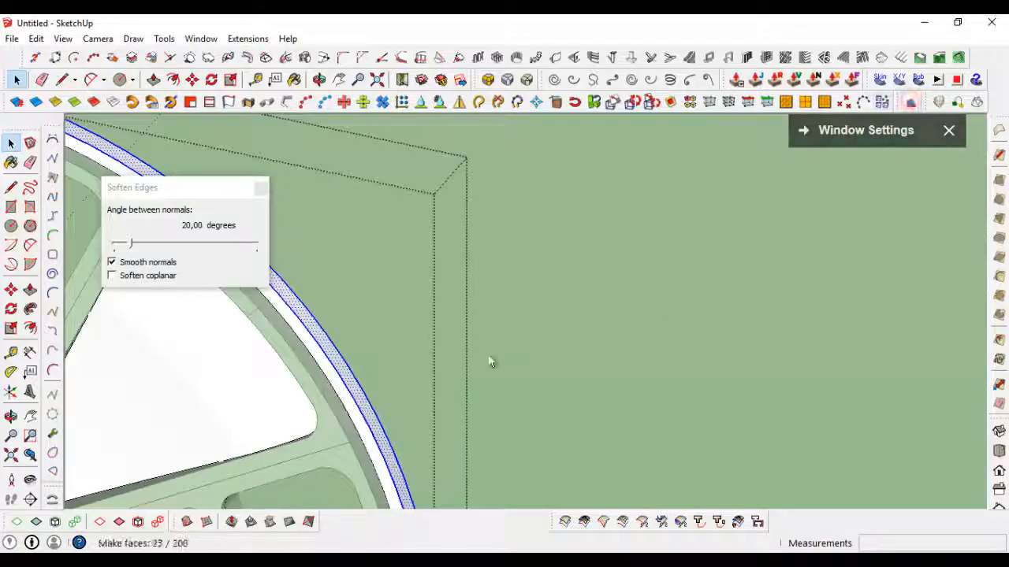
{"action": "scroll", "coordinate": [489, 362], "scroll_direction": "down", "scroll_amount": 3}
{"action": "middle_click_drag", "start_coordinate": [373, 351], "coordinate": [494, 362]}
{"action": "scroll", "coordinate": [494, 365], "scroll_direction": "up", "scroll_amount": 1}
{"action": "left_click", "coordinate": [494, 369]}
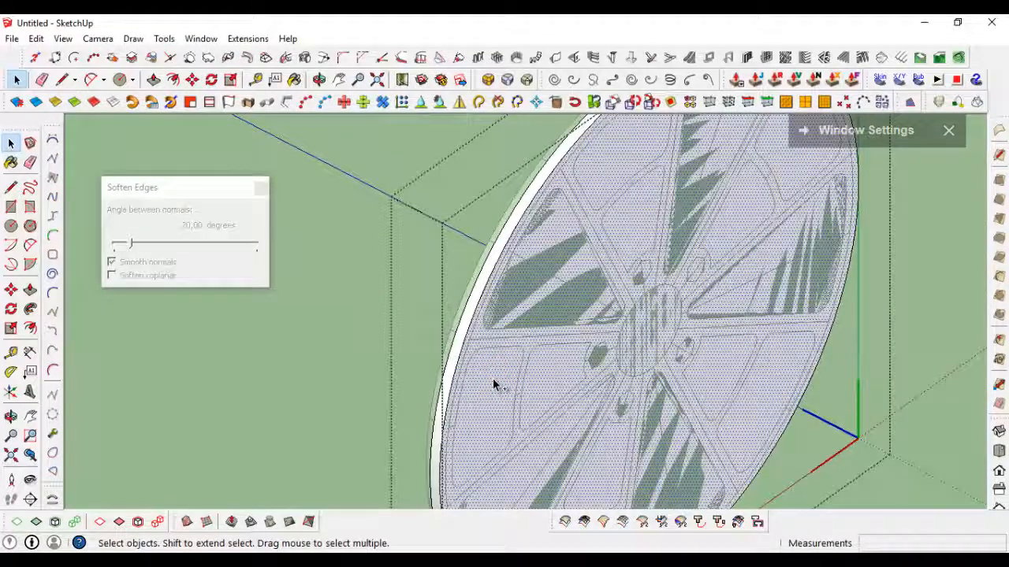
Offset the back disc's outer edge inward by about 0.007 m.
{"action": "scroll", "coordinate": [567, 333], "scroll_direction": "down", "scroll_amount": 2}
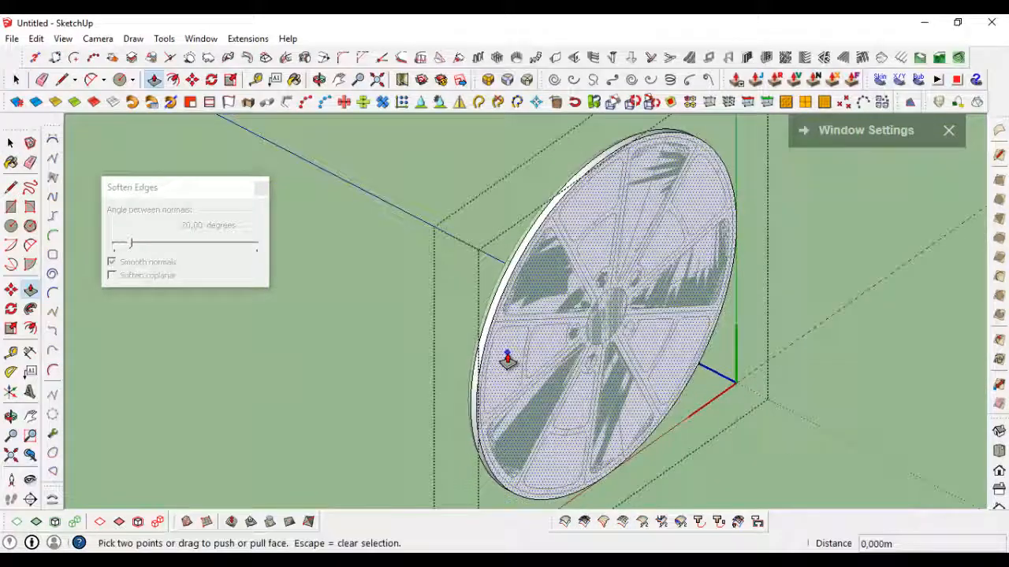
{"action": "key", "text": "space"}
{"action": "scroll", "coordinate": [495, 354], "scroll_direction": "up", "scroll_amount": 3}
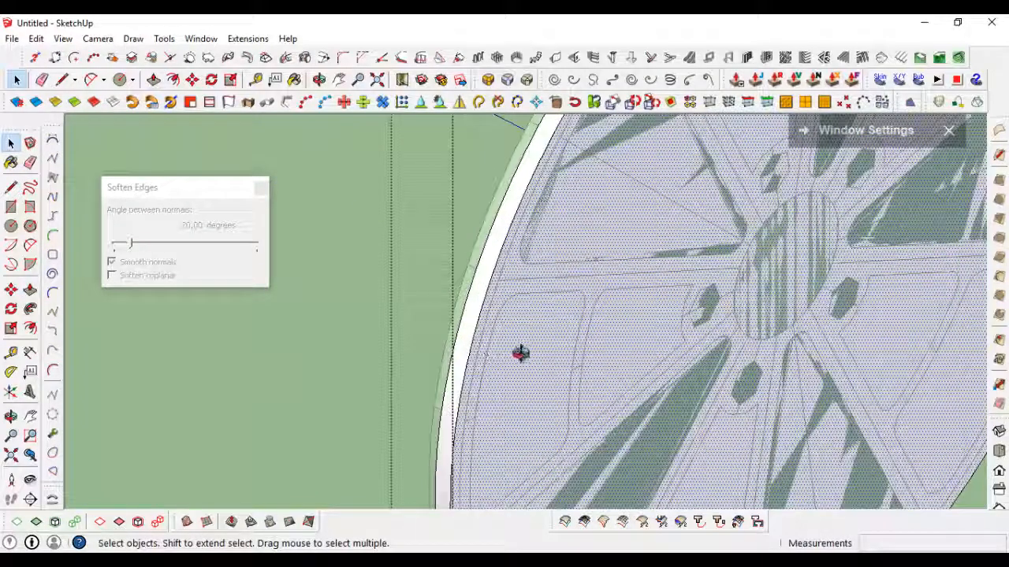
{"action": "middle_click_drag", "start_coordinate": [520, 353], "coordinate": [502, 356]}
{"action": "key", "text": "f"}
{"action": "left_click", "coordinate": [494, 344]}
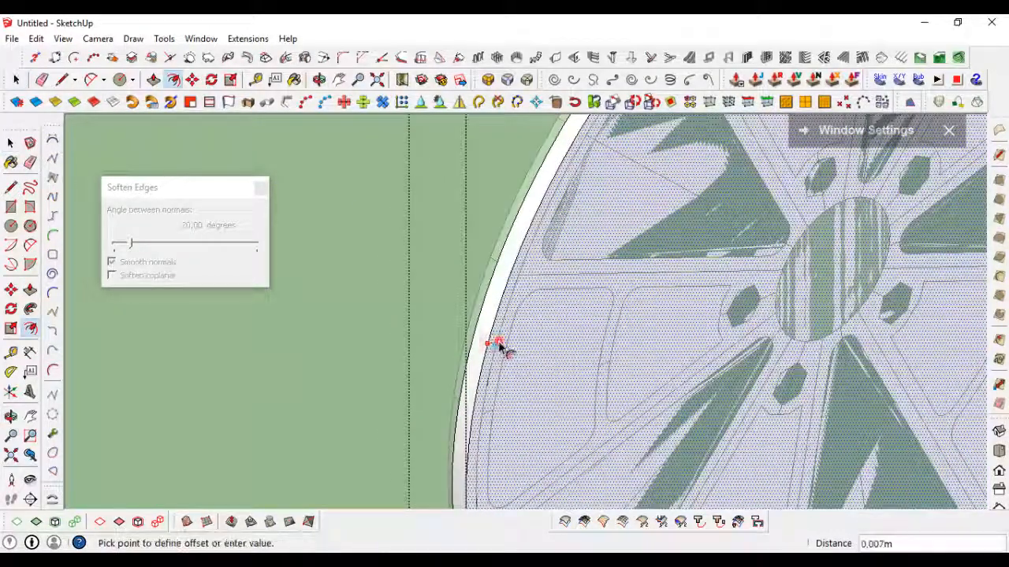
{"action": "left_click", "coordinate": [498, 344]}
Extrude the inner back disc away from the spokes to form a deep cylindrical drum.
{"action": "scroll", "coordinate": [531, 358], "scroll_direction": "down", "scroll_amount": 3}
{"action": "key", "text": "p"}
{"action": "left_click", "coordinate": [541, 347]}
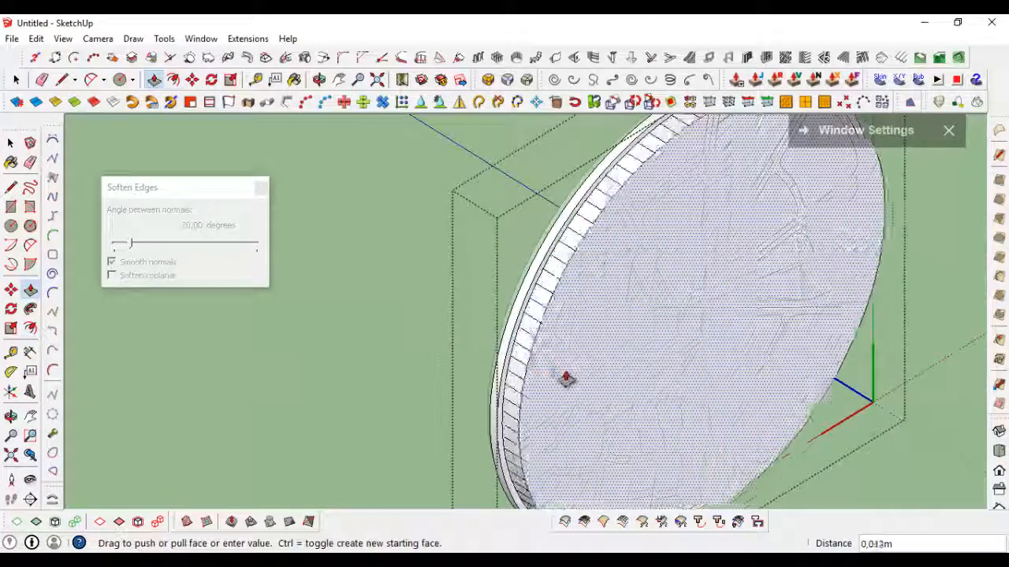
{"action": "scroll", "coordinate": [566, 378], "scroll_direction": "down", "scroll_amount": 3}
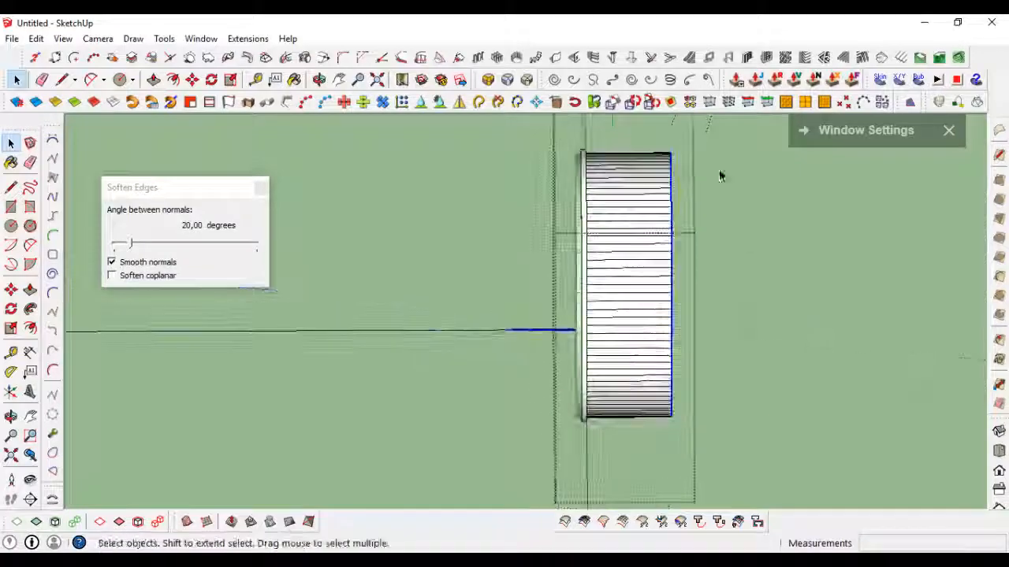
Soften the drum's side edges at 20 degrees with smooth normals and soften coplanar enabled.
{"action": "middle_click_drag", "start_coordinate": [634, 395], "coordinate": [651, 312]}
{"action": "right_click", "coordinate": [673, 290]}
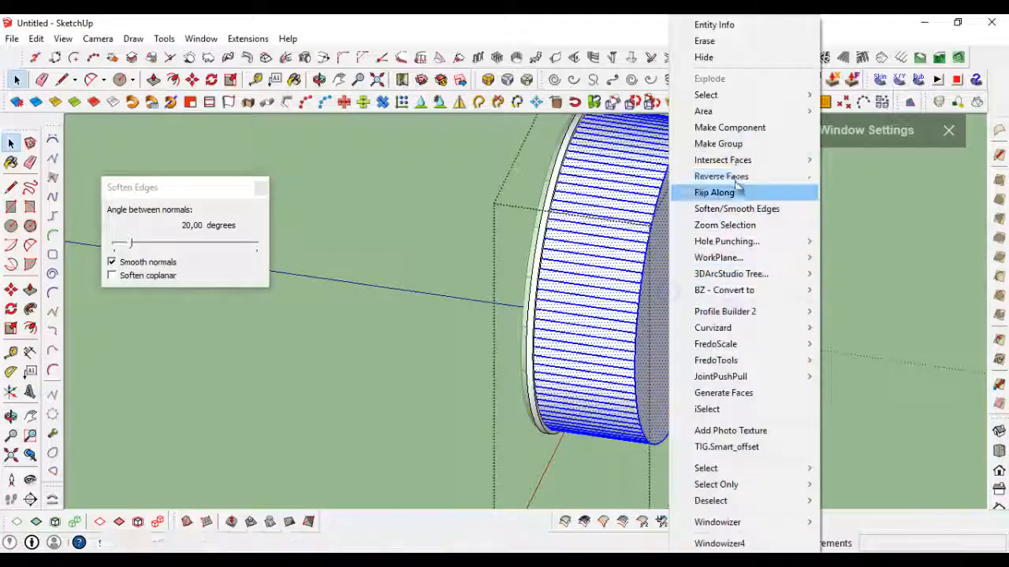
{"action": "left_click", "coordinate": [733, 144]}
{"action": "right_click", "coordinate": [678, 270]}
{"action": "left_click", "coordinate": [709, 122]}
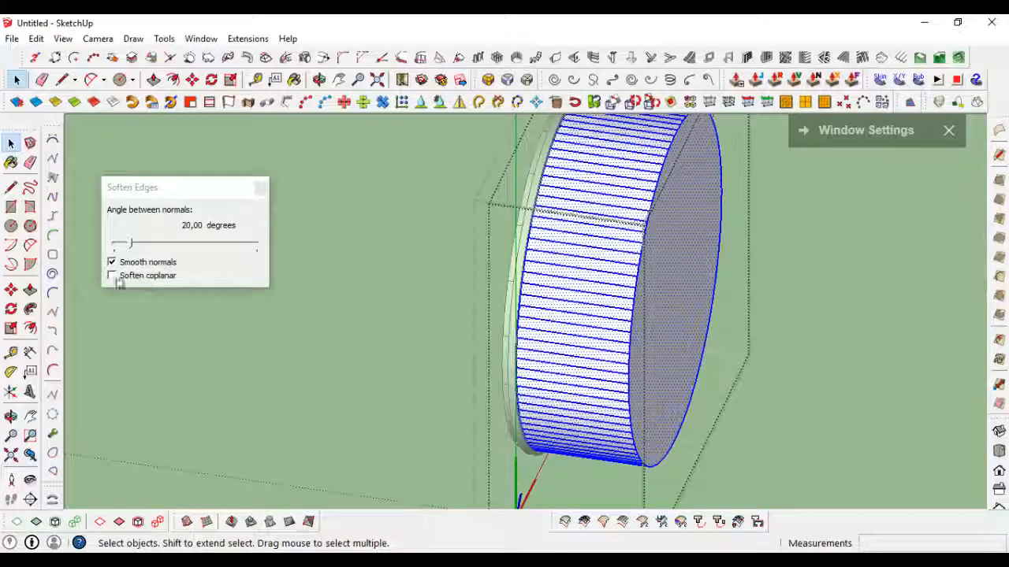
{"action": "middle_click_drag", "start_coordinate": [509, 321], "coordinate": [522, 356]}
Offset the drum's circular back edge inward by about 0.010 m to outline the rim wall.
{"action": "left_click", "coordinate": [506, 310]}
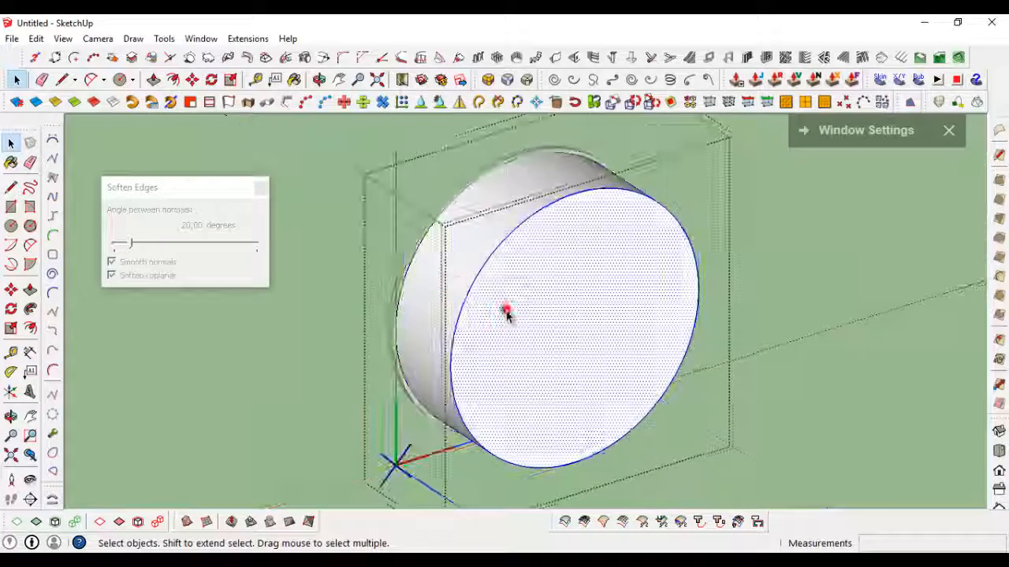
{"action": "scroll", "coordinate": [482, 305], "scroll_direction": "up", "scroll_amount": 3}
{"action": "scroll", "coordinate": [482, 305], "scroll_direction": "up", "scroll_amount": 2}
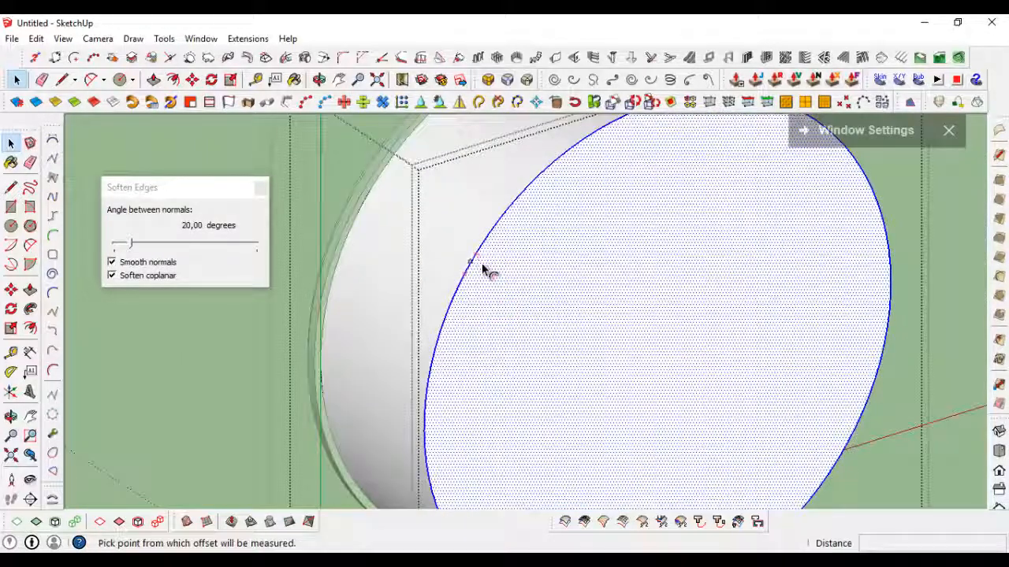
{"action": "left_click", "coordinate": [485, 262]}
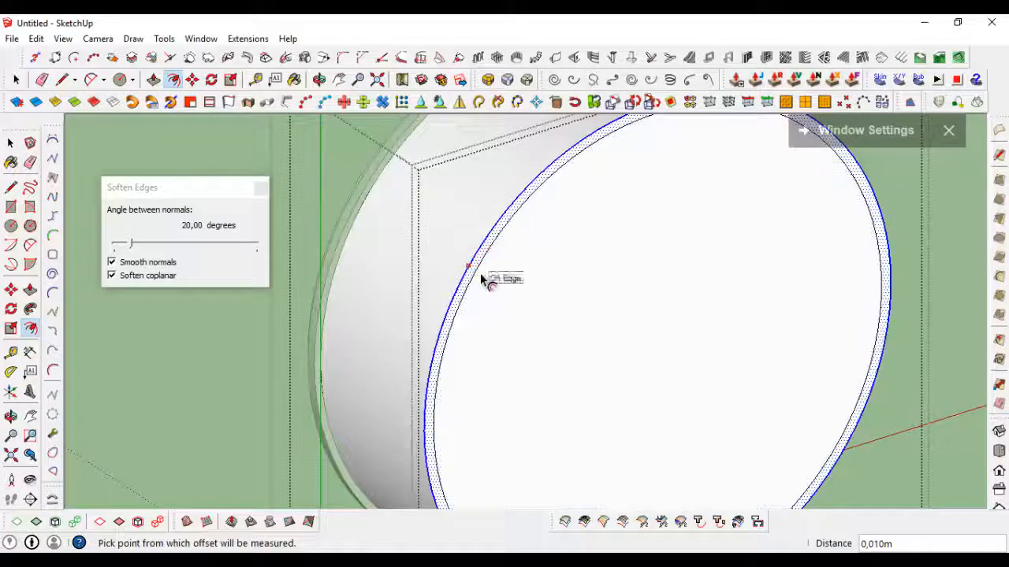
Push the narrow back ring 0.160 m through the drum toward the spokes to form a hollow rim wall.
{"action": "key", "text": "p"}
{"action": "scroll", "coordinate": [474, 271], "scroll_direction": "up", "scroll_amount": 2}
{"action": "left_click", "coordinate": [474, 272]}
{"action": "middle_click_drag", "start_coordinate": [476, 274], "coordinate": [701, 323]}
{"action": "middle_click_drag", "start_coordinate": [437, 339], "coordinate": [727, 279]}
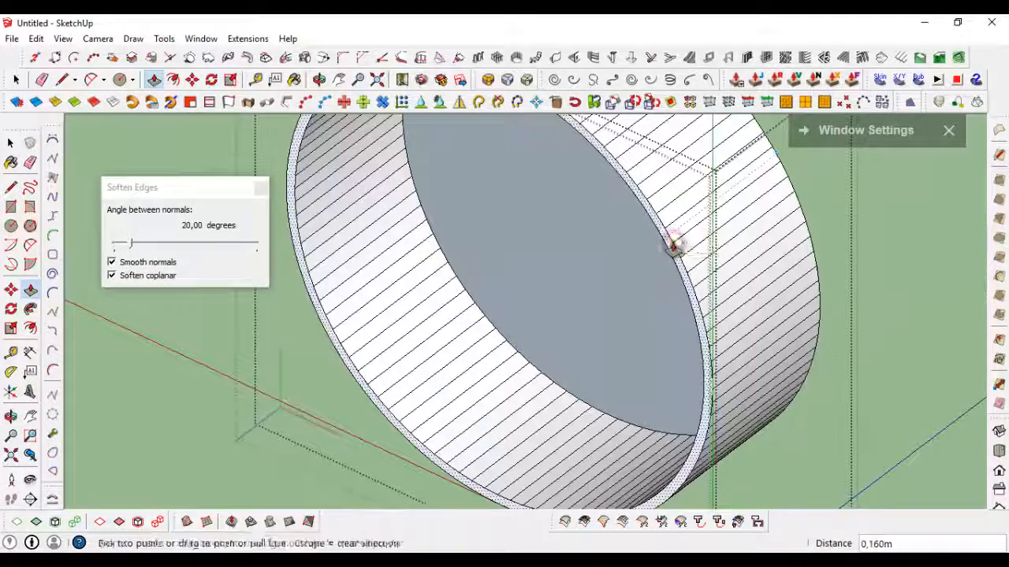
{"action": "left_click", "coordinate": [674, 246]}
Select the whole hollow drum and soften its wall edges at 20 degrees, with soften coplanar turned off.
{"action": "key", "text": "space"}
{"action": "scroll", "coordinate": [719, 246], "scroll_direction": "up", "scroll_amount": 2}
{"action": "triple_click", "coordinate": [745, 245]}
{"action": "right_click", "coordinate": [751, 245]}
{"action": "left_click", "coordinate": [800, 208]}
{"action": "left_click", "coordinate": [112, 276]}
{"action": "scroll", "coordinate": [569, 327], "scroll_direction": "down", "scroll_amount": 2}
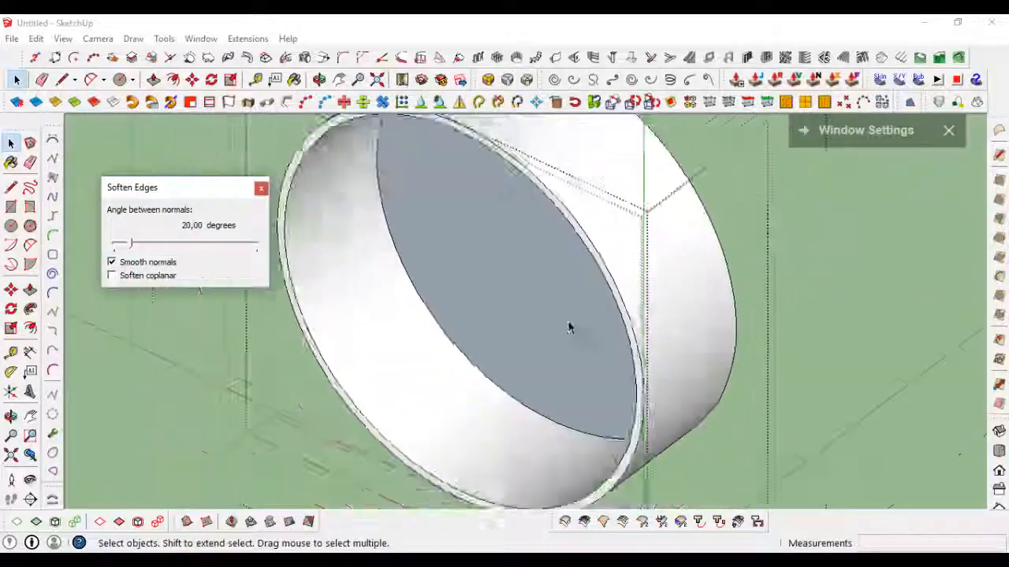
Delete the disc closing the drum's back and reverse the ring-shaped end face of the rim wall.
{"action": "mouse_move", "coordinate": [569, 327]}
{"action": "middle_mouse_down"}
{"action": "mouse_move", "coordinate": [668, 280]}
{"action": "mouse_move", "coordinate": [630, 314]}
{"action": "mouse_move", "coordinate": [682, 309]}
{"action": "mouse_move", "coordinate": [596, 270]}
{"action": "mouse_move", "coordinate": [734, 302]}
{"action": "mouse_move", "coordinate": [371, 198]}
{"action": "middle_mouse_up"}
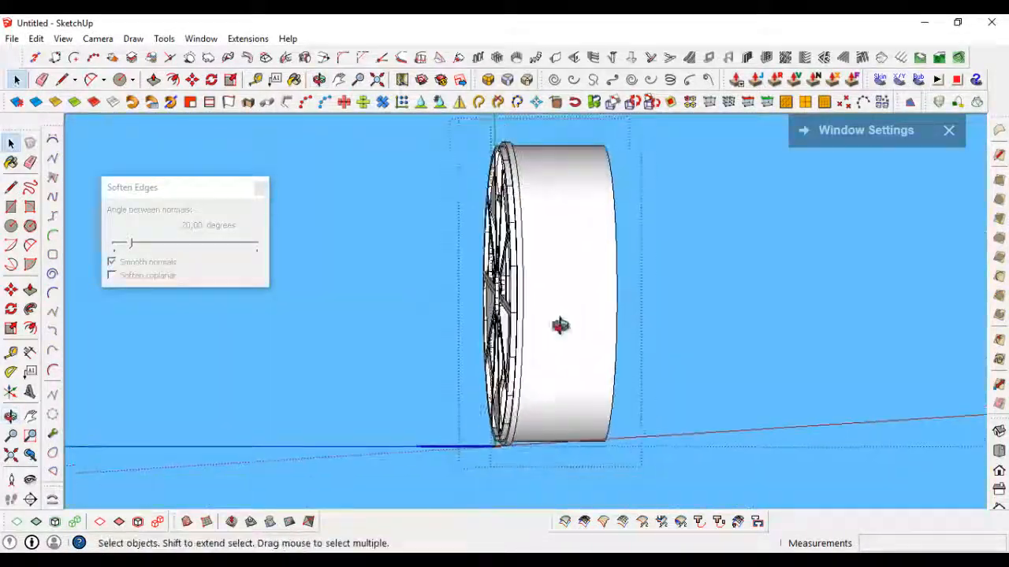
{"action": "middle_click_drag", "start_coordinate": [559, 325], "coordinate": [701, 313]}
{"action": "middle_click_drag", "start_coordinate": [648, 273], "coordinate": [575, 295]}
{"action": "left_click", "coordinate": [574, 295]}
{"action": "scroll", "coordinate": [570, 297], "scroll_direction": "up", "scroll_amount": 2}
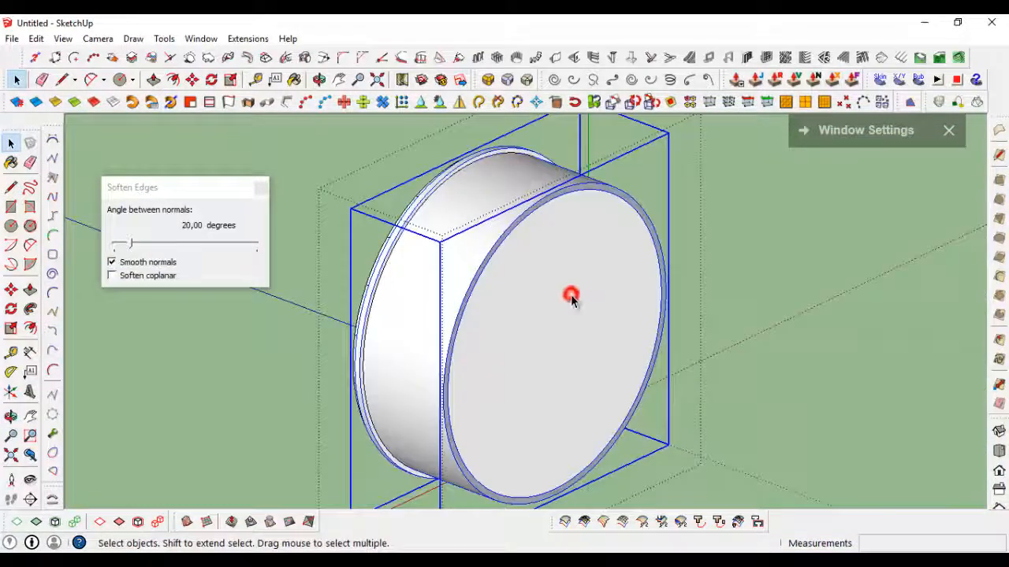
{"action": "scroll", "coordinate": [493, 260], "scroll_direction": "up", "scroll_amount": 4}
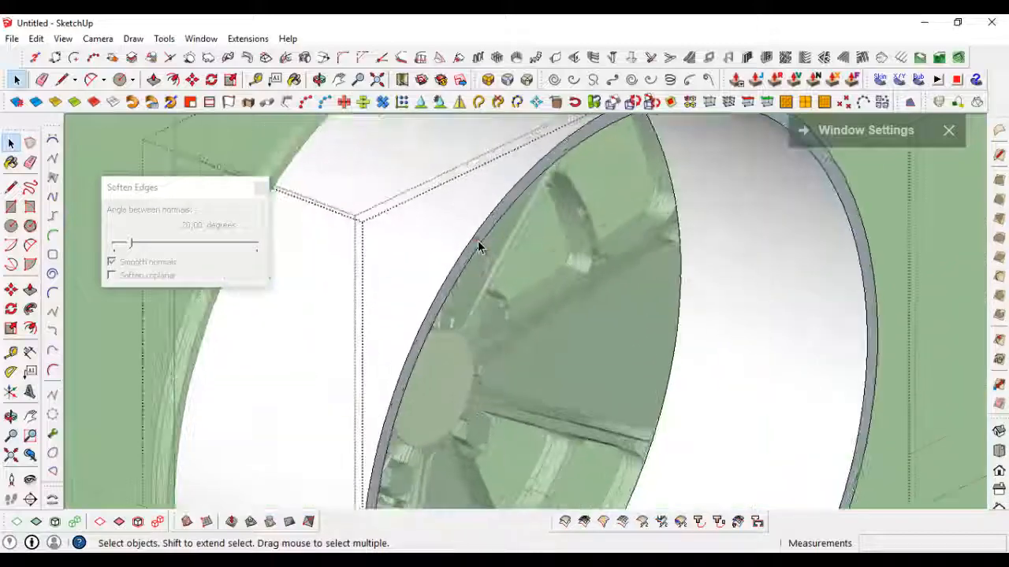
{"action": "right_click", "coordinate": [478, 240]}
{"action": "left_click", "coordinate": [535, 203]}
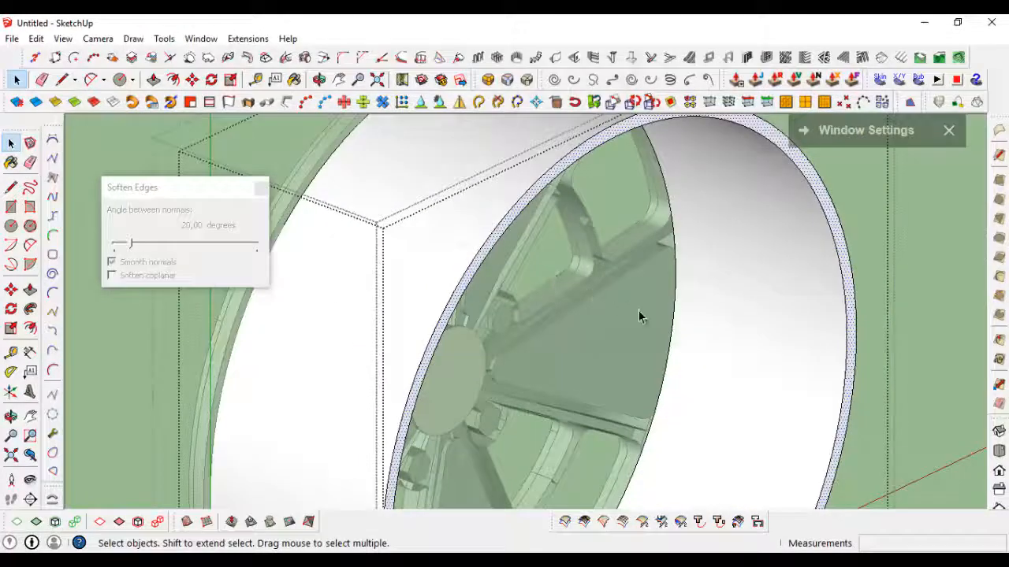
Examine the rear of the spokes, dish panels and hub through the open back of the rim.
{"action": "scroll", "coordinate": [639, 311], "scroll_direction": "down", "scroll_amount": 3}
{"action": "middle_click_drag", "start_coordinate": [636, 306], "coordinate": [614, 347]}
{"action": "scroll", "coordinate": [639, 370], "scroll_direction": "up", "scroll_amount": 3}
{"action": "scroll", "coordinate": [633, 358], "scroll_direction": "down", "scroll_amount": 3}
{"action": "scroll", "coordinate": [605, 352], "scroll_direction": "up", "scroll_amount": 3}
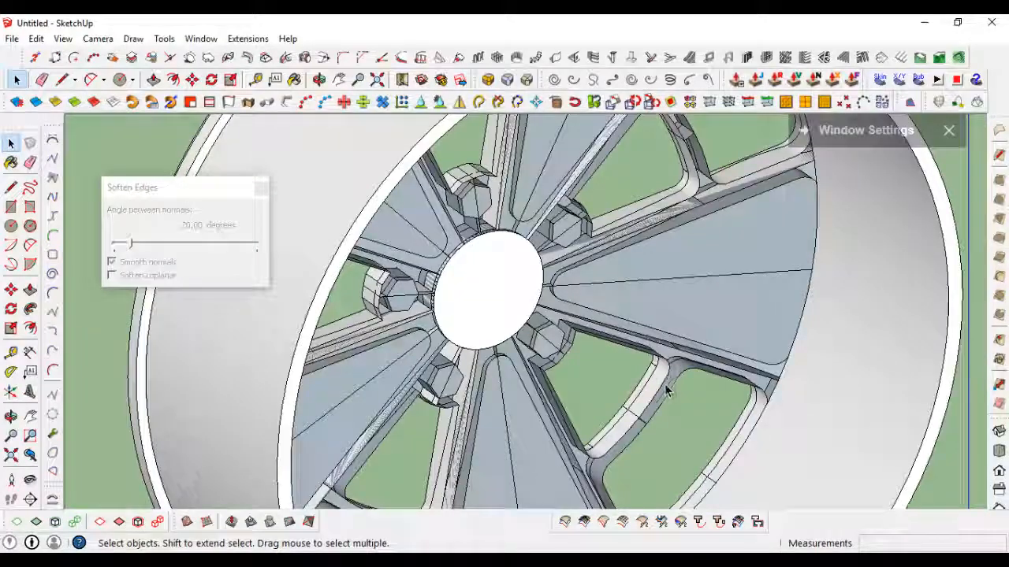
{"action": "scroll", "coordinate": [666, 392], "scroll_direction": "down", "scroll_amount": 3}
{"action": "middle_click_drag", "start_coordinate": [666, 392], "coordinate": [523, 360]}
{"action": "scroll", "coordinate": [638, 391], "scroll_direction": "up", "scroll_amount": 3}
Open one half of an undivided dish wedge from the back and isolate it by hiding the other wedges and surrounding model.
{"action": "left_click", "coordinate": [717, 388]}
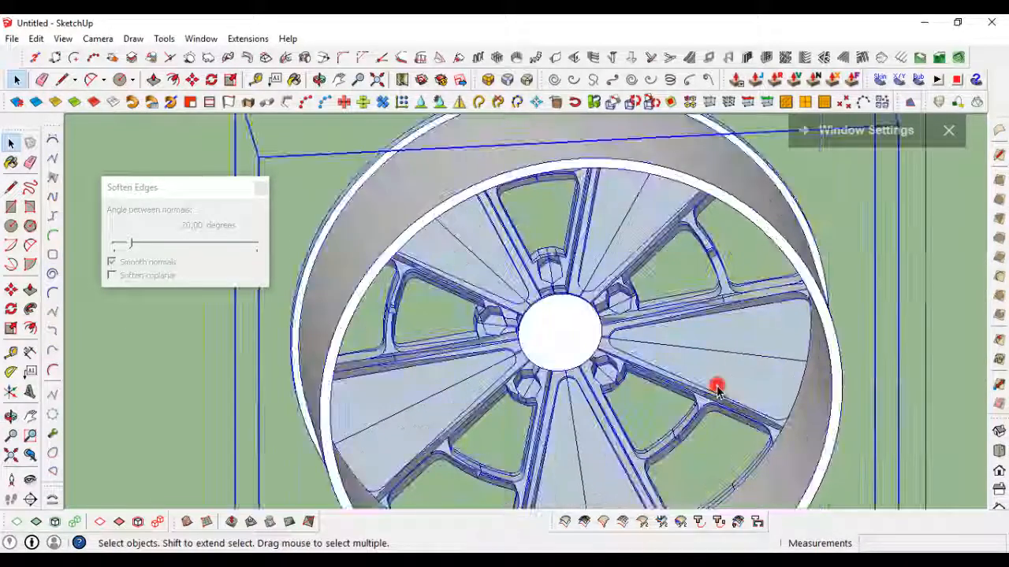
{"action": "double_click", "coordinate": [717, 388]}
{"action": "scroll", "coordinate": [719, 391], "scroll_direction": "up", "scroll_amount": 5}
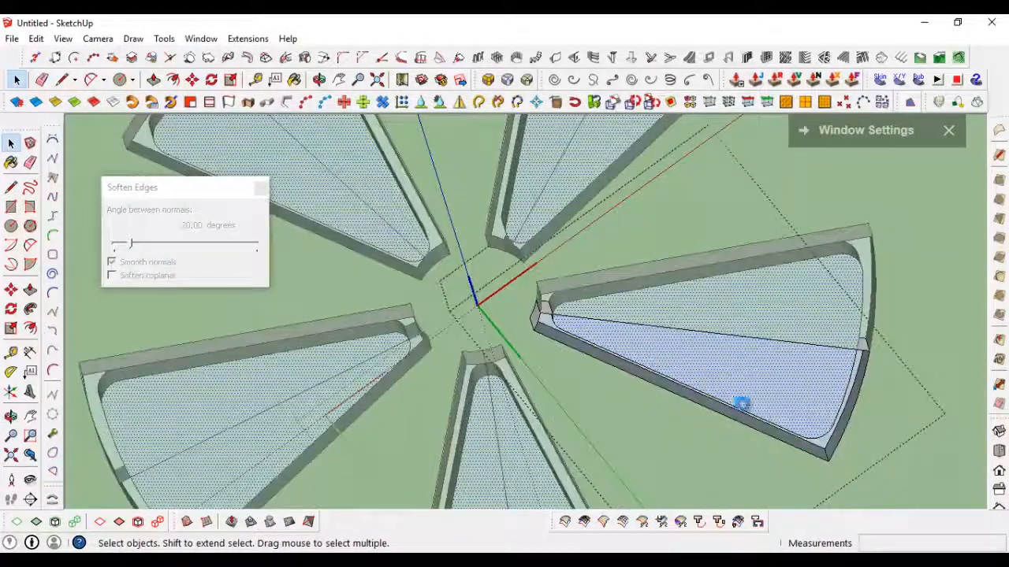
{"action": "key", "text": "i"}
{"action": "key", "text": "j"}
{"action": "key", "text": "i"}
{"action": "scroll", "coordinate": [774, 435], "scroll_direction": "up", "scroll_amount": 3}
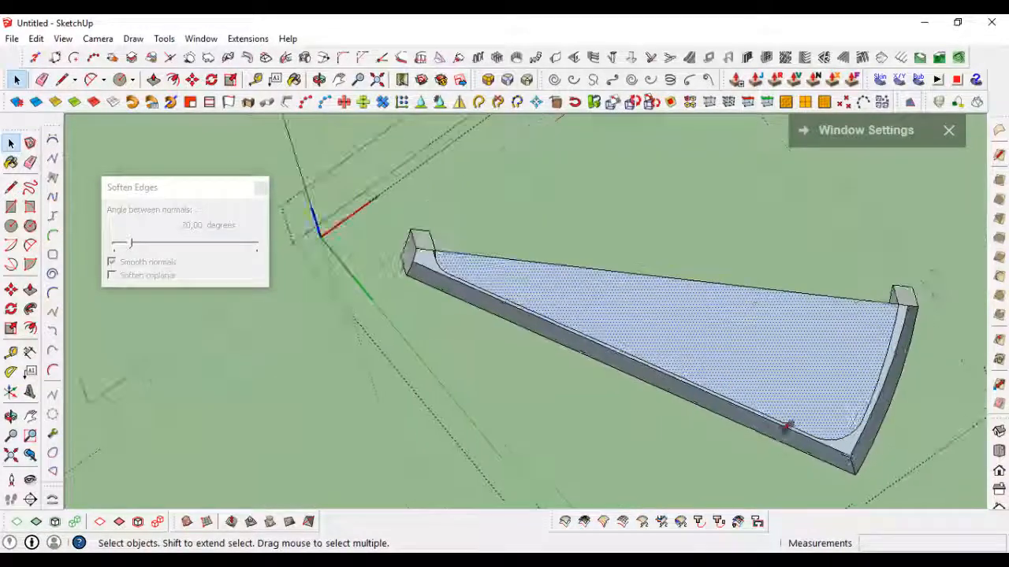
Inspect the back face and raised edges of the undivided dish wedge half, in isolation and within the wheel.
{"action": "scroll", "coordinate": [772, 418], "scroll_direction": "down", "scroll_amount": 3}
{"action": "key", "text": "Escape"}
{"action": "double_click", "coordinate": [799, 390]}
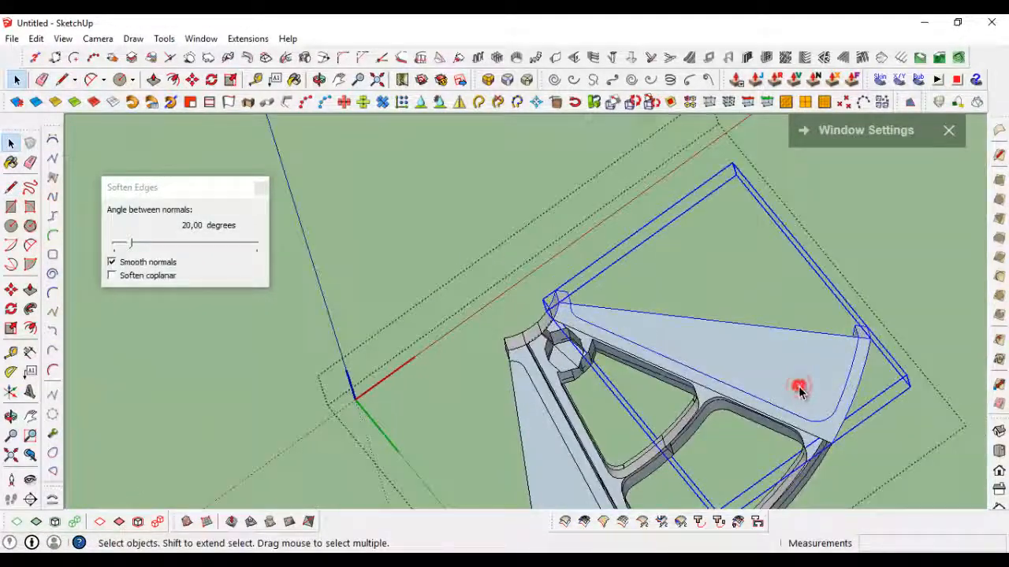
{"action": "key", "text": "Escape"}
{"action": "key", "text": "Escape"}
{"action": "double_click", "coordinate": [802, 378]}
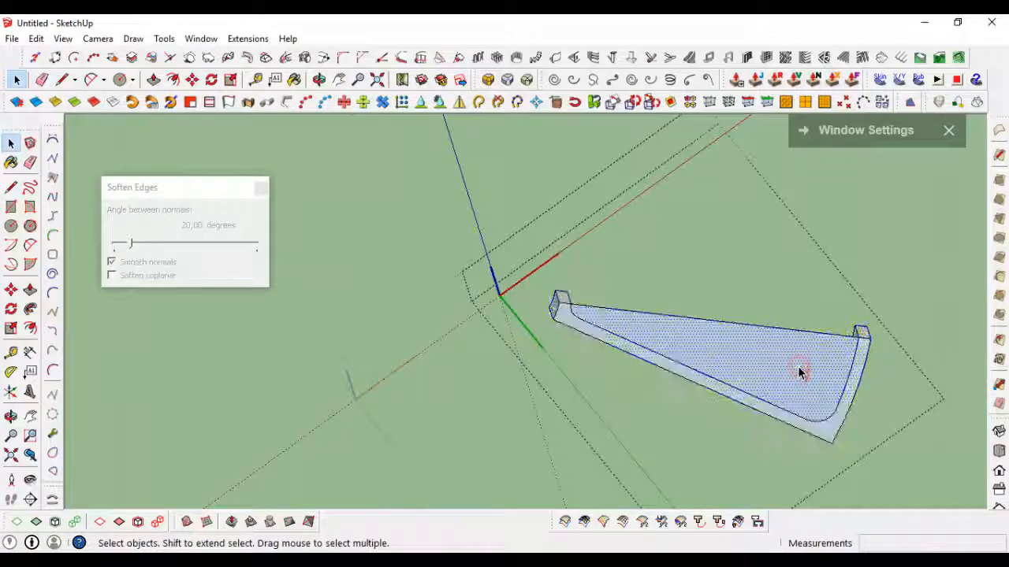
{"action": "key", "text": "Escape"}
{"action": "scroll", "coordinate": [796, 374], "scroll_direction": "down", "scroll_amount": 2}
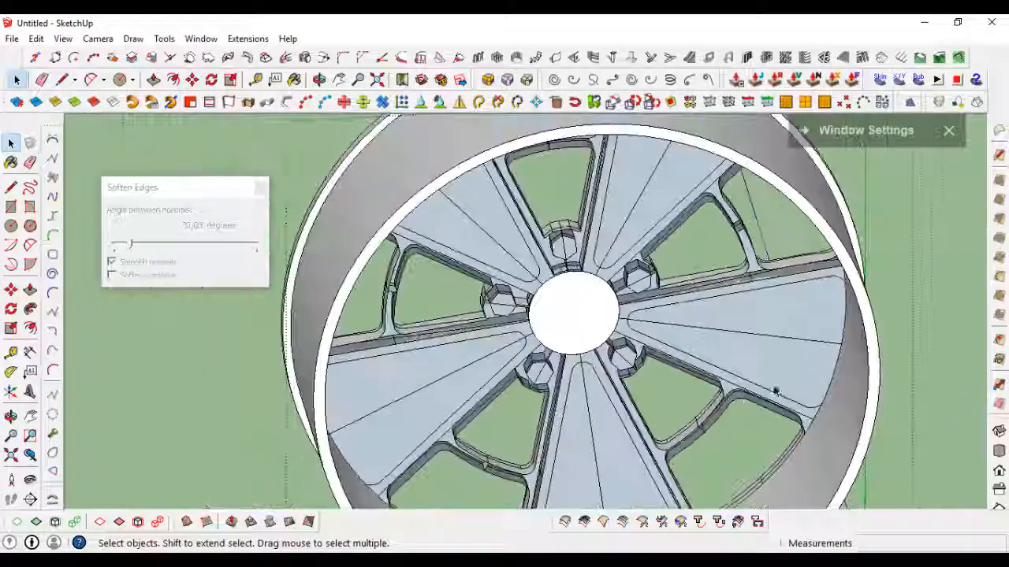
Open a spoke frame wedge from the back and reverse its flat rear face.
{"action": "middle_click_drag", "start_coordinate": [776, 389], "coordinate": [727, 361]}
{"action": "triple_click", "coordinate": [726, 362]}
{"action": "scroll", "coordinate": [733, 361], "scroll_direction": "up", "scroll_amount": 3}
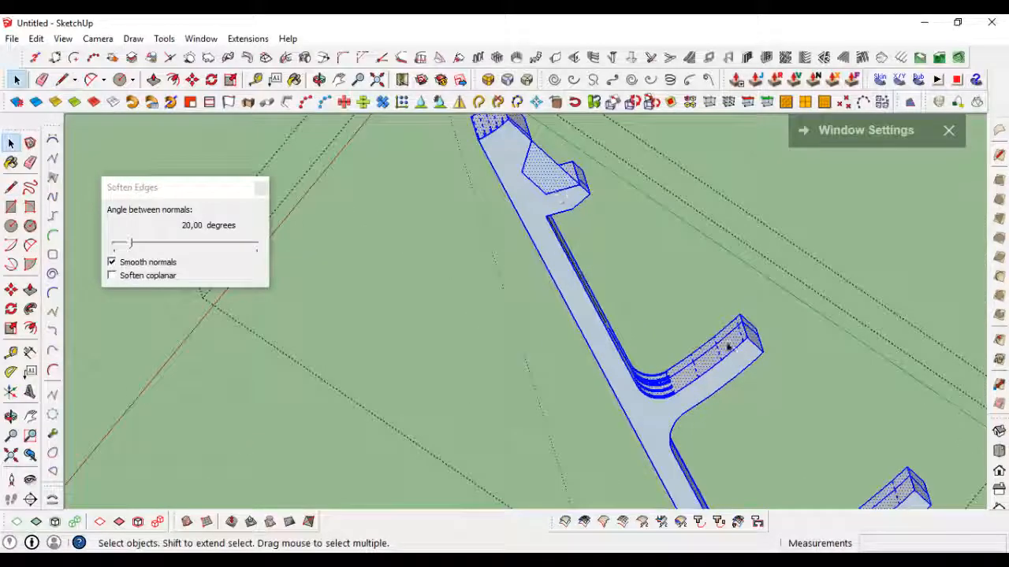
{"action": "left_click", "coordinate": [799, 195]}
{"action": "key", "text": "Escape"}
{"action": "scroll", "coordinate": [747, 356], "scroll_direction": "down", "scroll_amount": 7}
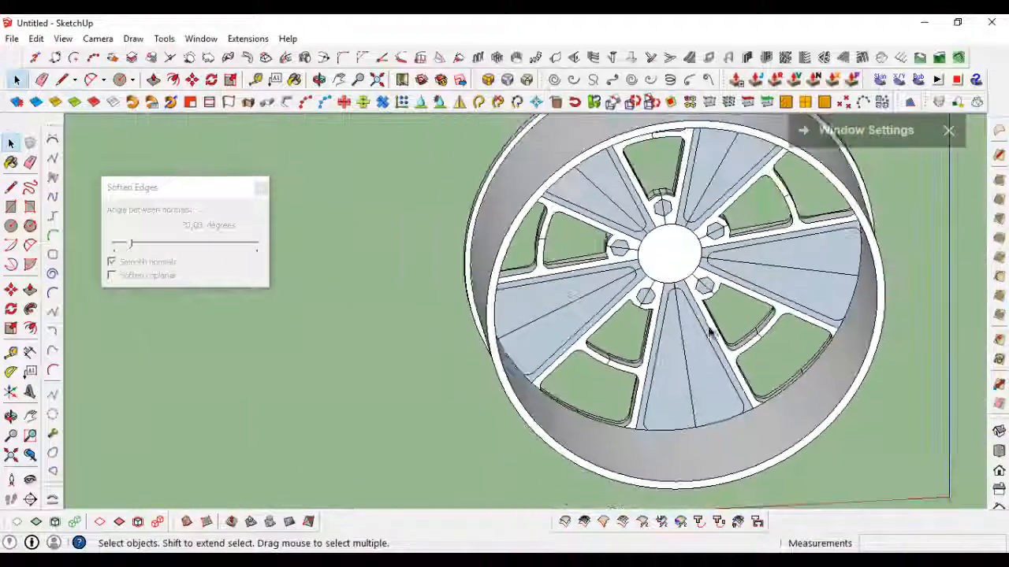
Open the dish wedge half from the back and reverse its rear faces.
{"action": "middle_click_drag", "start_coordinate": [709, 329], "coordinate": [783, 269]}
{"action": "scroll", "coordinate": [783, 272], "scroll_direction": "up", "scroll_amount": 4}
{"action": "double_click", "coordinate": [783, 273]}
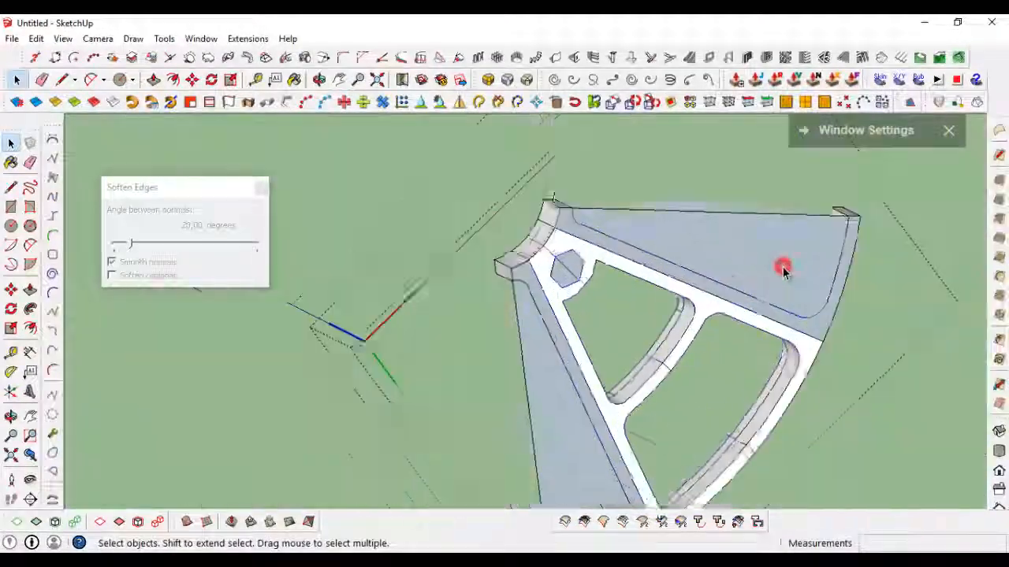
{"action": "left_click", "coordinate": [783, 273]}
{"action": "scroll", "coordinate": [805, 316], "scroll_direction": "up", "scroll_amount": 3}
{"action": "double_click", "coordinate": [806, 287]}
{"action": "right_click", "coordinate": [839, 351]}
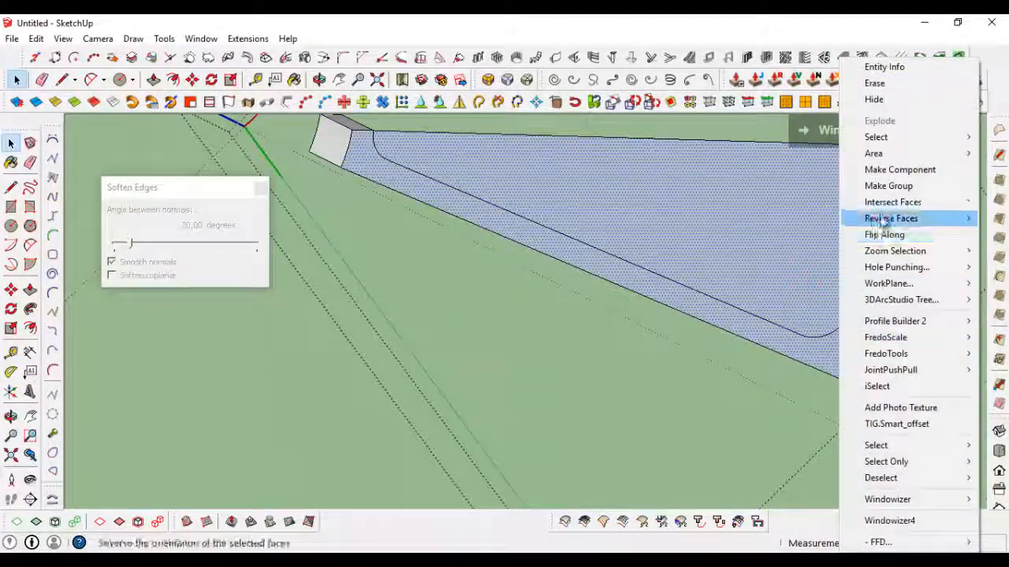
{"action": "left_click", "coordinate": [914, 216]}
{"action": "scroll", "coordinate": [749, 281], "scroll_direction": "down", "scroll_amount": 8}
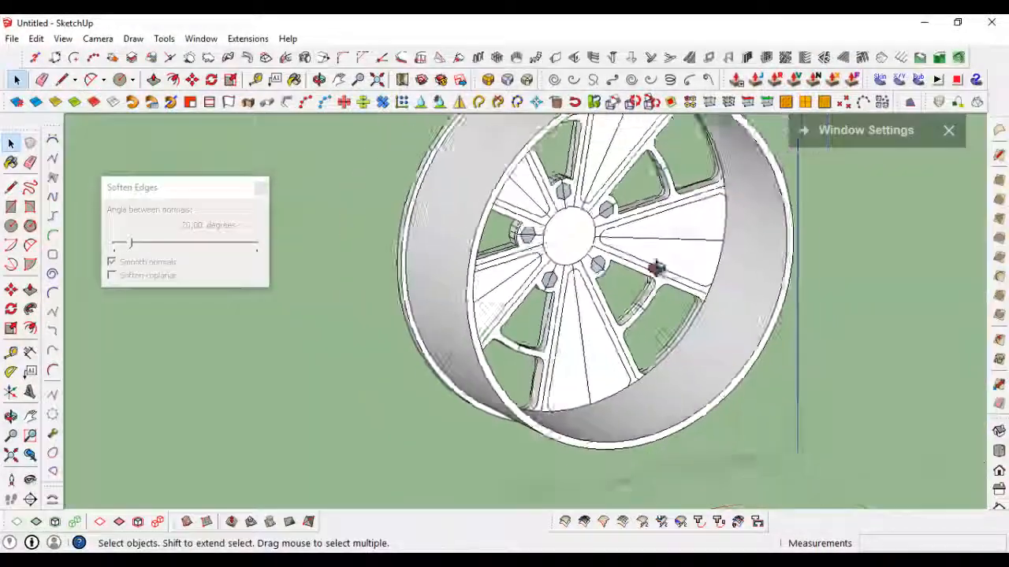
Open the hollow rim barrel from the front and offset its inner front edge outward toward the spoke frame's outline.
{"action": "middle_click_drag", "start_coordinate": [657, 268], "coordinate": [905, 295]}
{"action": "scroll", "coordinate": [542, 327], "scroll_direction": "up", "scroll_amount": 7}
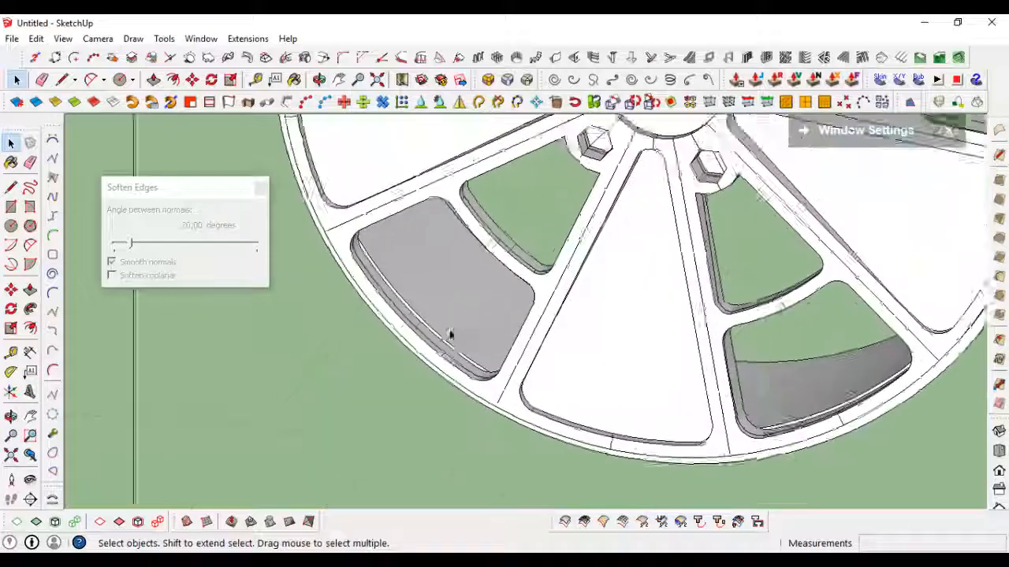
{"action": "left_click", "coordinate": [493, 296]}
{"action": "scroll", "coordinate": [493, 296], "scroll_direction": "up", "scroll_amount": 6}
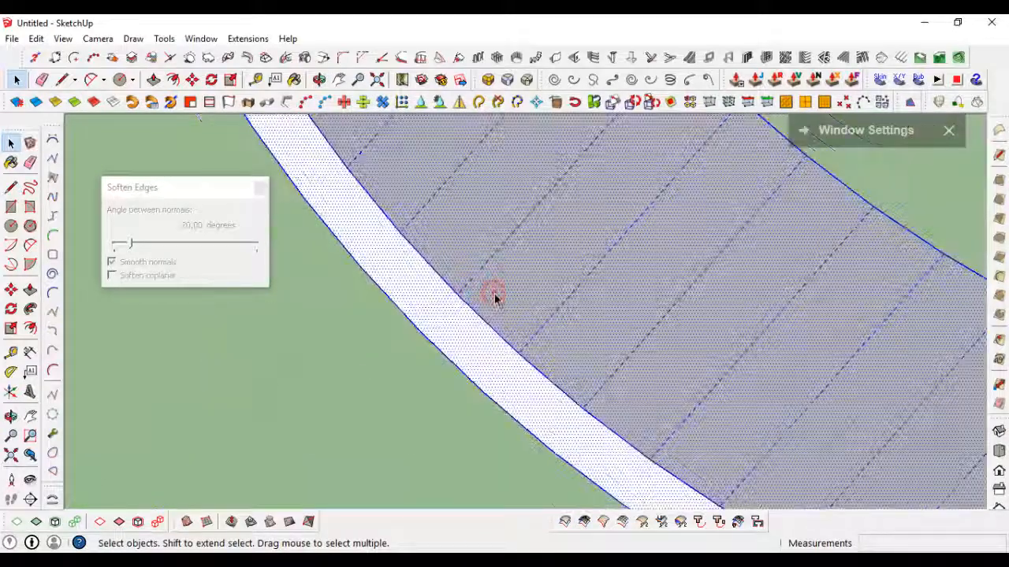
{"action": "left_click", "coordinate": [465, 313]}
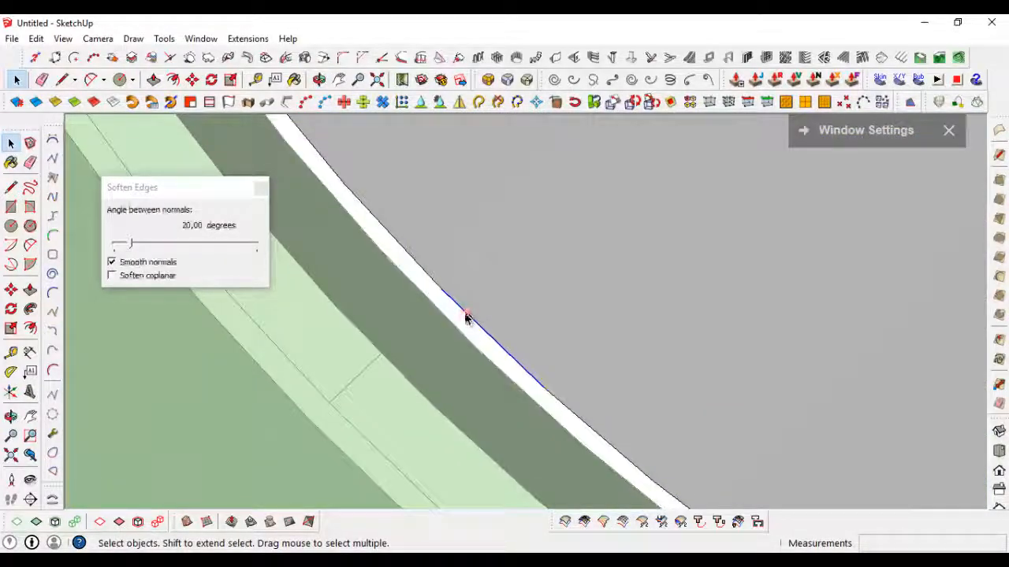
{"action": "scroll", "coordinate": [467, 311], "scroll_direction": "down", "scroll_amount": 2}
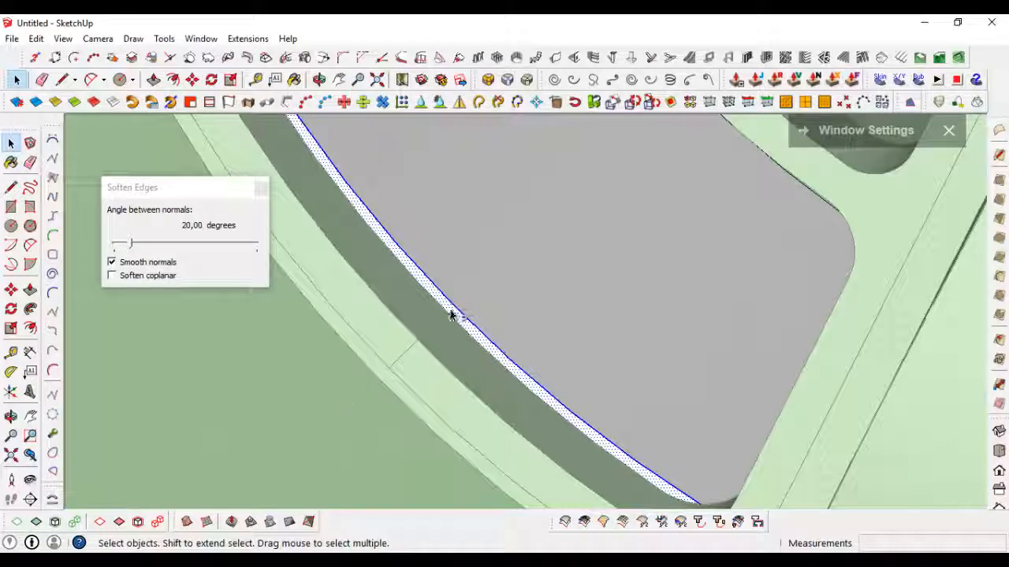
{"action": "scroll", "coordinate": [451, 316], "scroll_direction": "up", "scroll_amount": 2}
{"action": "left_click", "coordinate": [449, 312]}
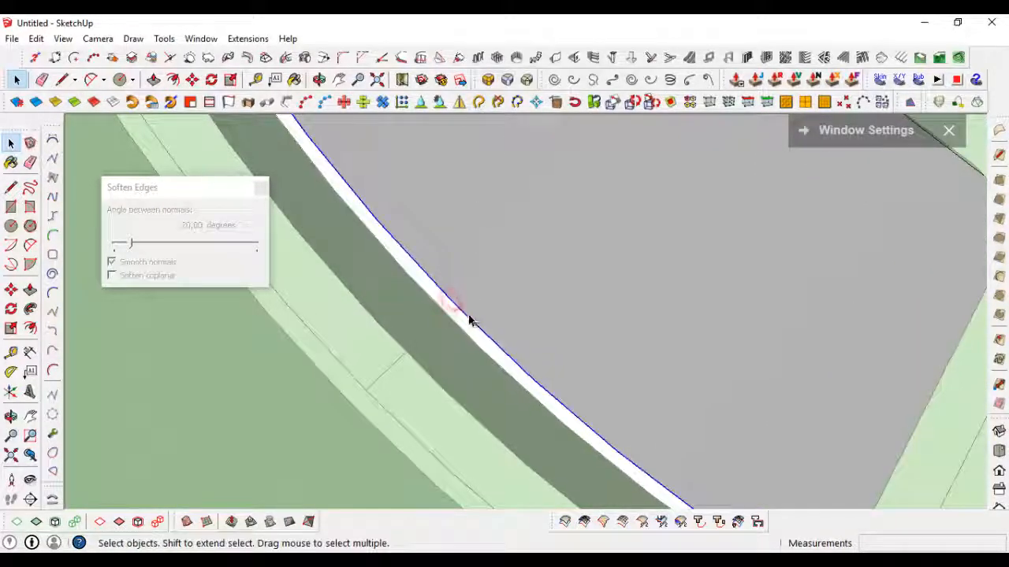
{"action": "key", "text": "t"}
{"action": "middle_click_drag", "start_coordinate": [422, 323], "coordinate": [435, 306]}
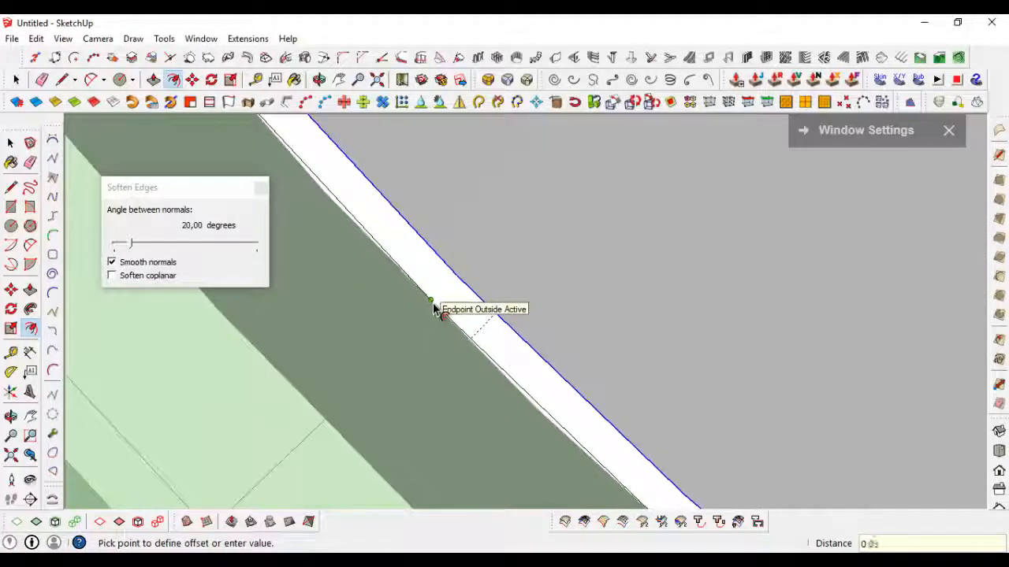
Push the inner ring of the barrel's front face back through the barrel's depth.
{"action": "key", "text": "p"}
{"action": "scroll", "coordinate": [449, 322], "scroll_direction": "down", "scroll_amount": 3}
{"action": "left_click", "coordinate": [455, 322]}
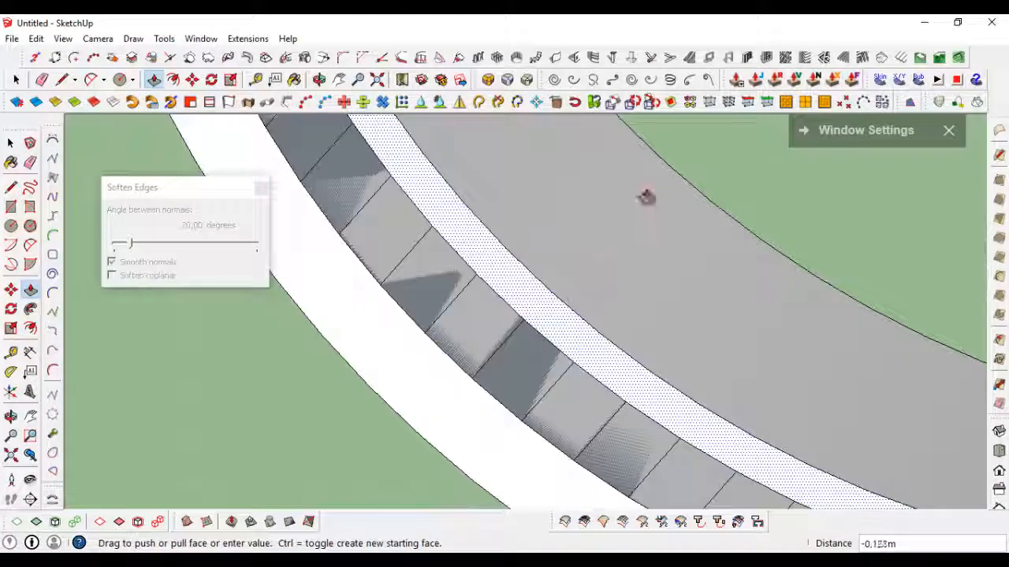
{"action": "left_click", "coordinate": [682, 179]}
Soften the barrel's edges at 20 degrees with soften coplanar on, and reverse the inner wall surface.
{"action": "key", "text": "space"}
{"action": "triple_click", "coordinate": [607, 252]}
{"action": "left_click", "coordinate": [112, 278]}
{"action": "left_click", "coordinate": [478, 236]}
{"action": "right_click", "coordinate": [478, 236]}
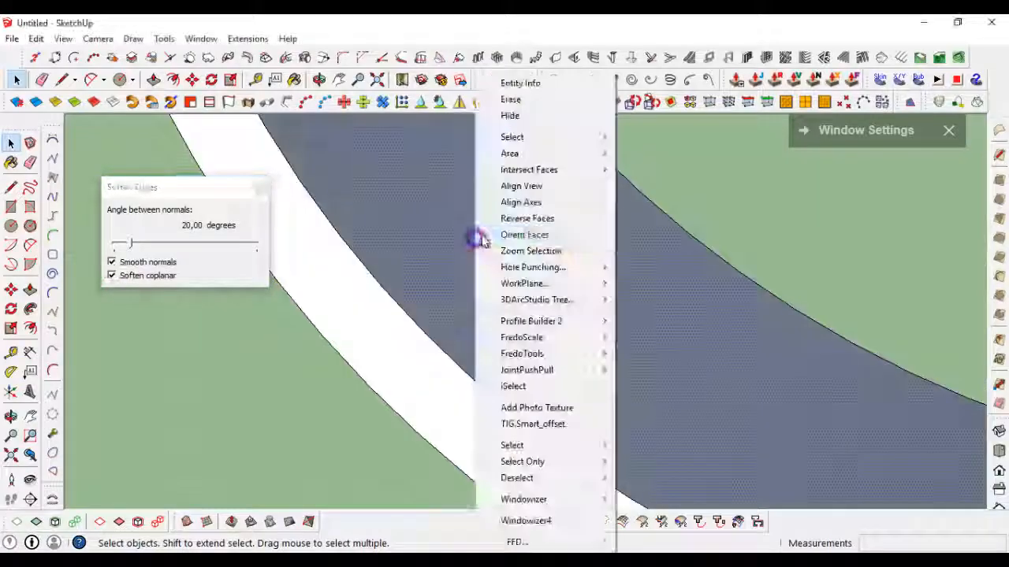
{"action": "left_click", "coordinate": [538, 220]}
{"action": "scroll", "coordinate": [551, 258], "scroll_direction": "down", "scroll_amount": 5}
{"action": "scroll", "coordinate": [513, 299], "scroll_direction": "down", "scroll_amount": 3}
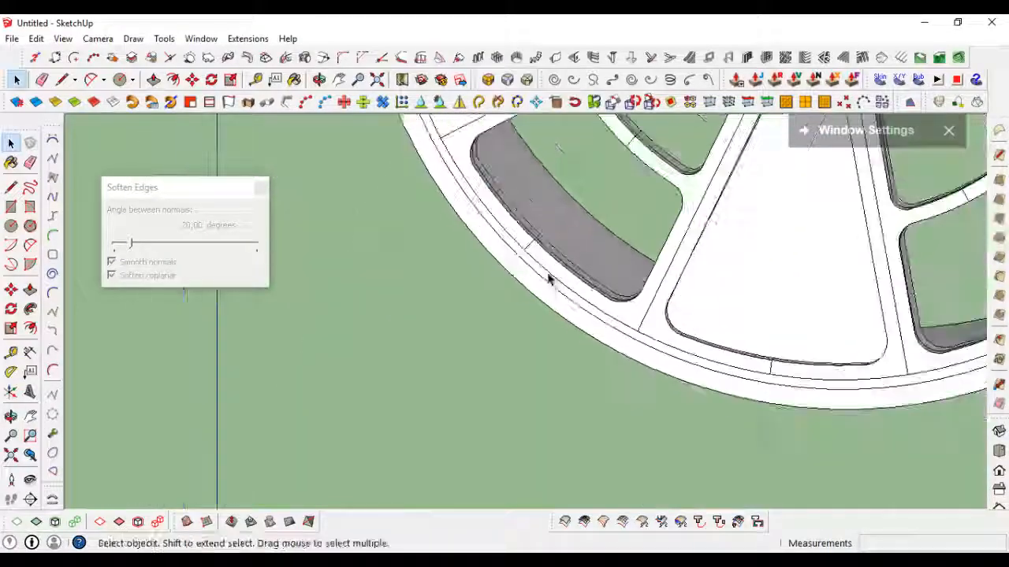
Extrude the ring-shaped end face along the barrel's depth to give the barrel a solid wall.
{"action": "middle_click_drag", "start_coordinate": [547, 276], "coordinate": [599, 315]}
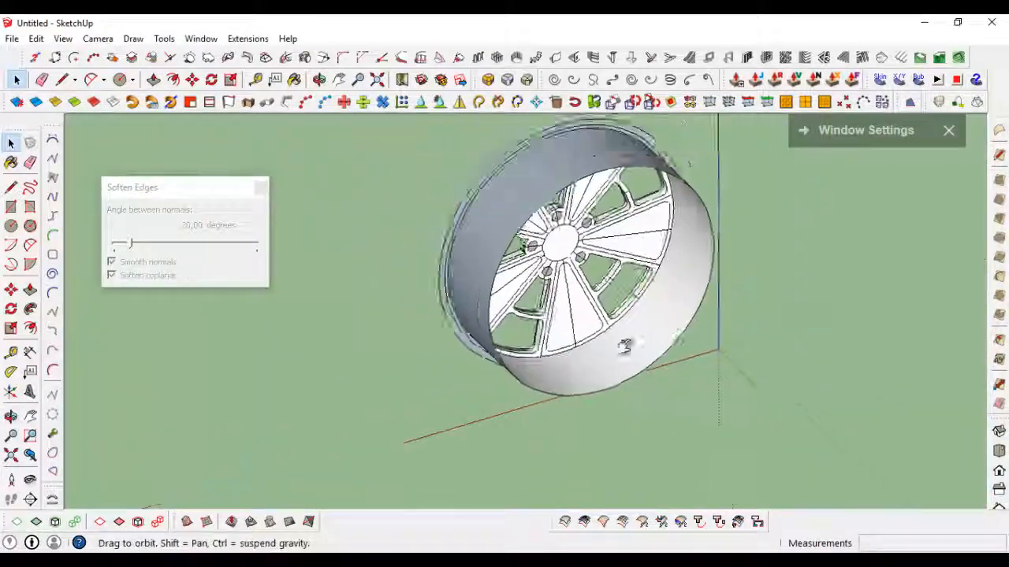
{"action": "scroll", "coordinate": [518, 281], "scroll_direction": "up", "scroll_amount": 5}
{"action": "middle_click_drag", "start_coordinate": [517, 281], "coordinate": [568, 295]}
{"action": "scroll", "coordinate": [441, 311], "scroll_direction": "up", "scroll_amount": 3}
{"action": "scroll", "coordinate": [607, 314], "scroll_direction": "up", "scroll_amount": 3}
{"action": "key", "text": "p"}
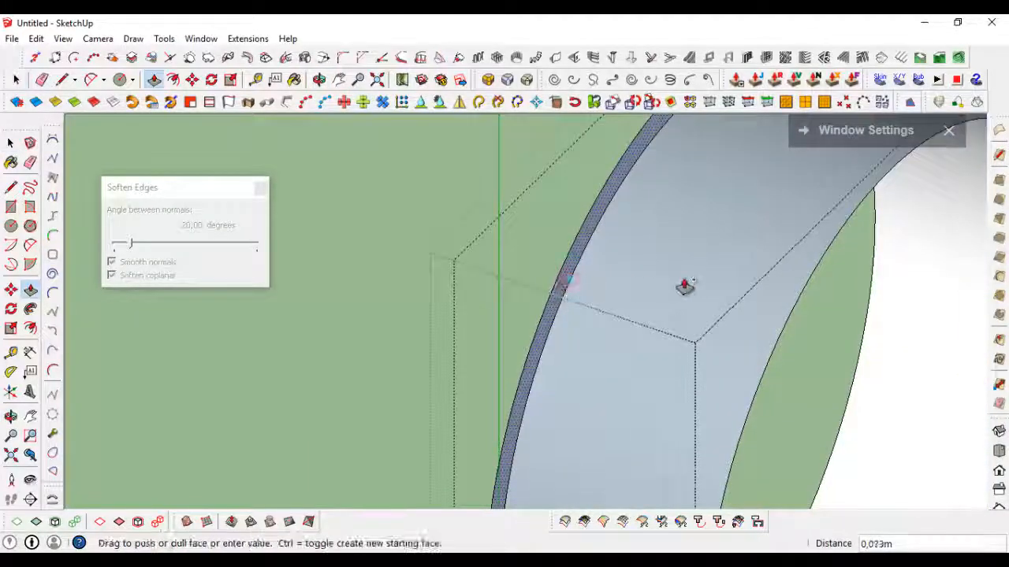
{"action": "left_click_drag", "start_coordinate": [684, 287], "coordinate": [794, 286]}
{"action": "scroll", "coordinate": [524, 257], "scroll_direction": "down", "scroll_amount": 6}
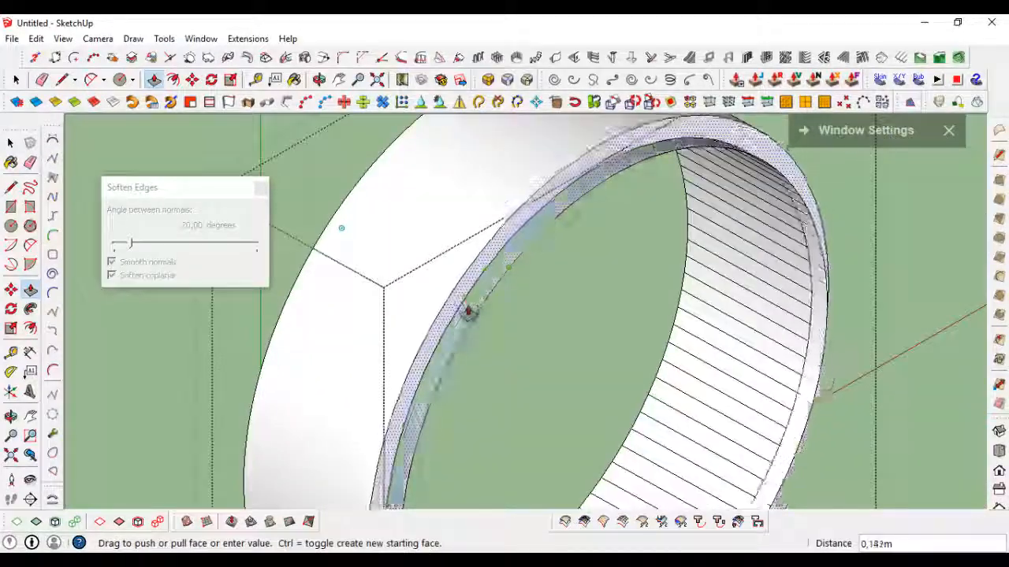
Select the whole barrel, soften its wall edges at 20 degrees and close the Soften Edges window.
{"action": "key", "text": "space"}
{"action": "triple_click", "coordinate": [703, 318]}
{"action": "left_click", "coordinate": [111, 275]}
{"action": "left_click", "coordinate": [260, 187]}
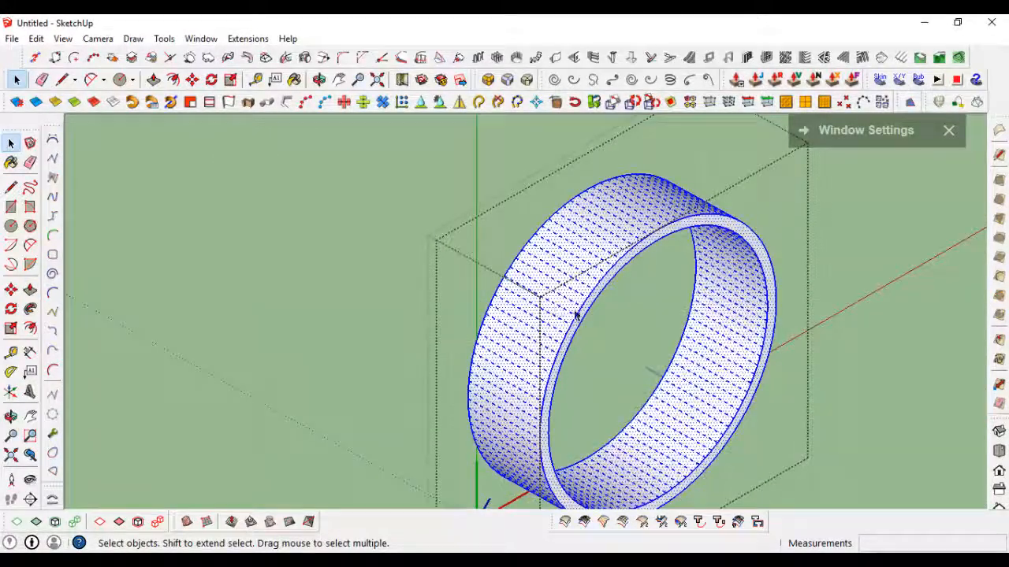
Reverse the ring-shaped end face of the barrel and leave the barrel's group.
{"action": "key", "text": "Escape"}
{"action": "middle_click_drag", "start_coordinate": [536, 312], "coordinate": [641, 284]}
{"action": "scroll", "coordinate": [641, 283], "scroll_direction": "up", "scroll_amount": 2}
{"action": "scroll", "coordinate": [644, 276], "scroll_direction": "up", "scroll_amount": 6}
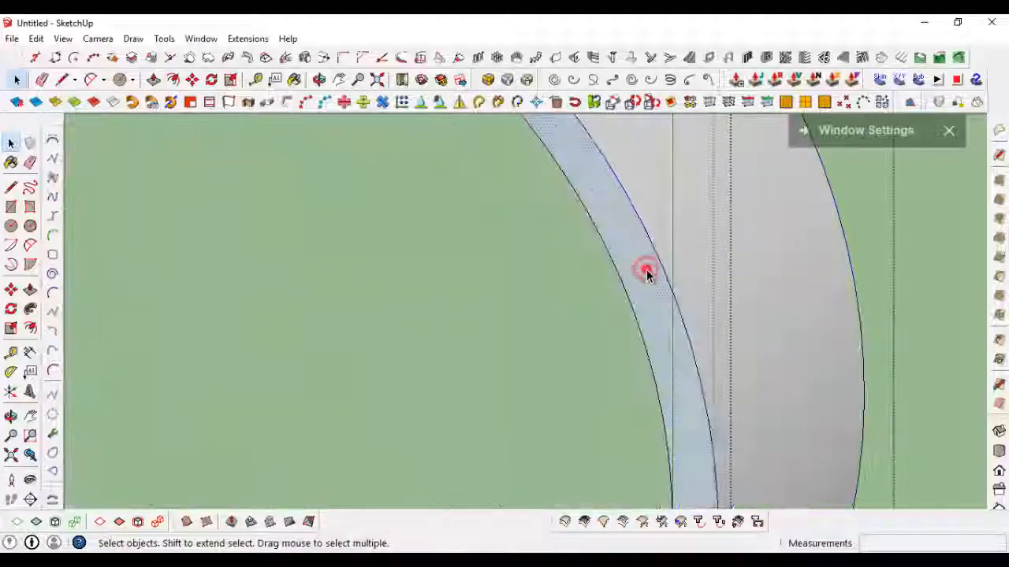
{"action": "right_click", "coordinate": [646, 270]}
{"action": "left_click", "coordinate": [688, 196]}
{"action": "scroll", "coordinate": [691, 278], "scroll_direction": "down", "scroll_amount": 8}
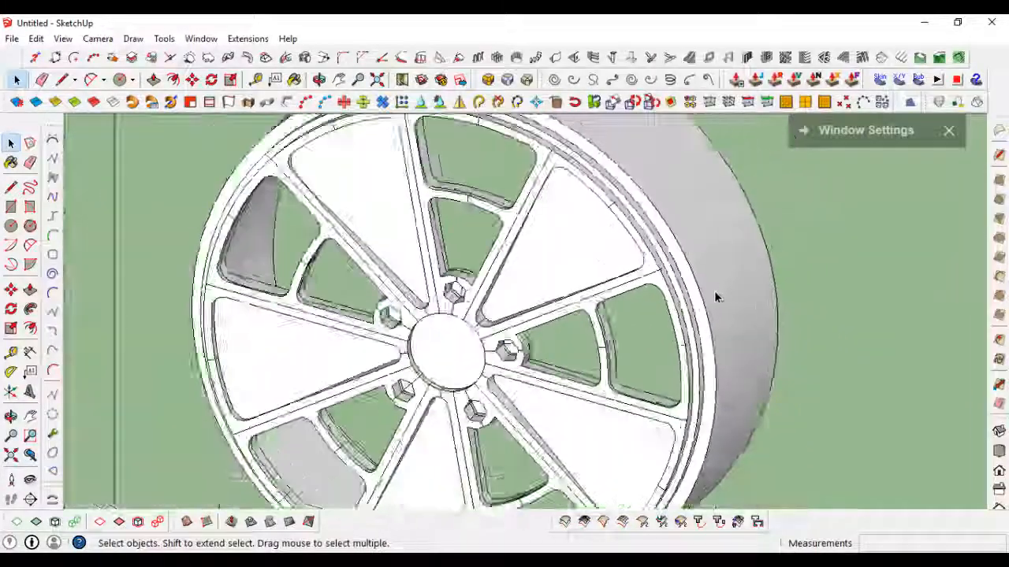
Draw a narrow rectangle in top view at the side of the wheel, running past both ends of the barrel.
{"action": "middle_click_drag", "start_coordinate": [716, 295], "coordinate": [622, 371]}
{"action": "scroll", "coordinate": [757, 259], "scroll_direction": "down", "scroll_amount": 3}
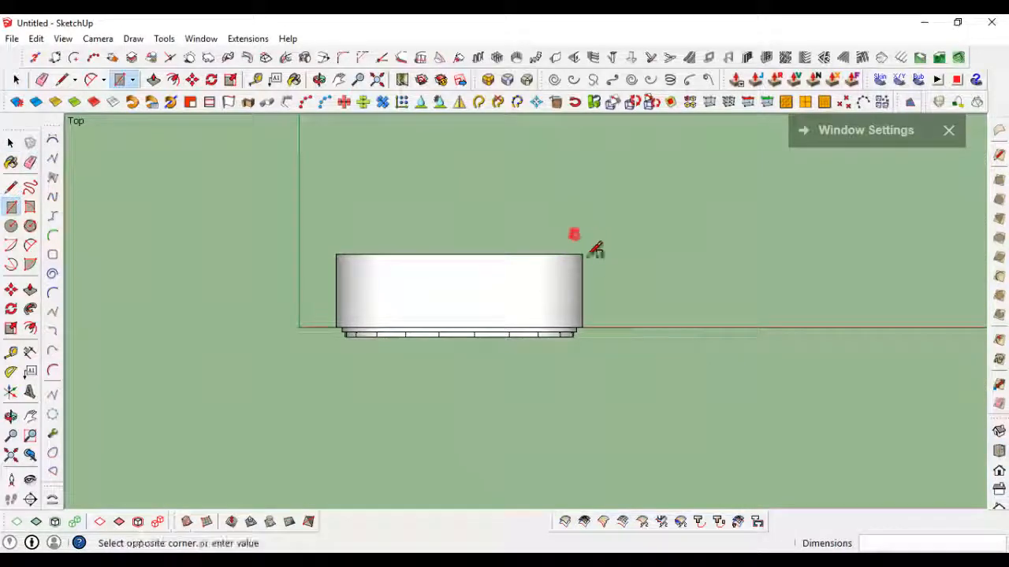
{"action": "key", "text": "space"}
{"action": "middle_click_drag", "start_coordinate": [618, 379], "coordinate": [469, 220]}
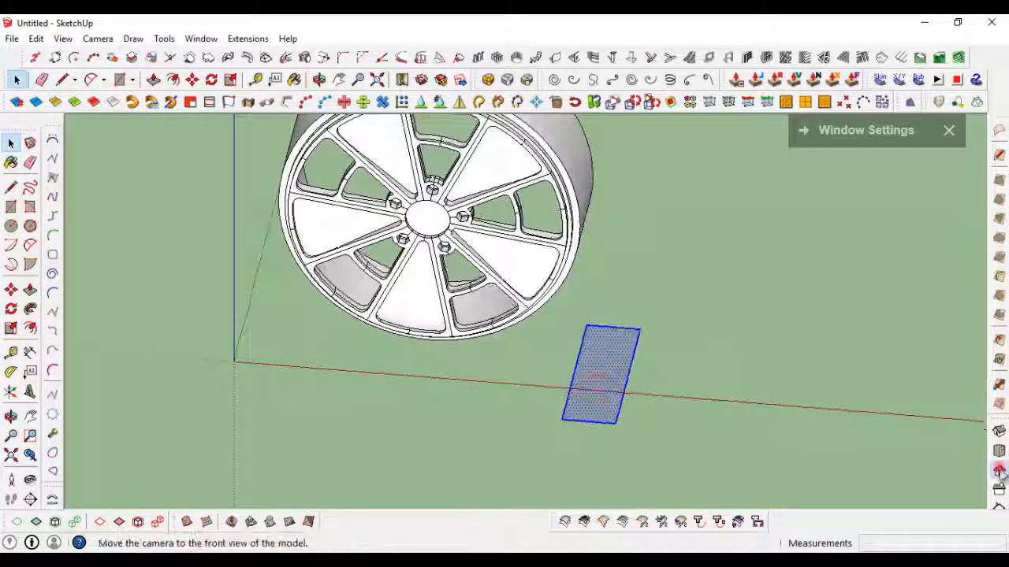
Raise the rectangle to the wheel's hub height in front view and make it a group.
{"action": "left_click", "coordinate": [998, 469]}
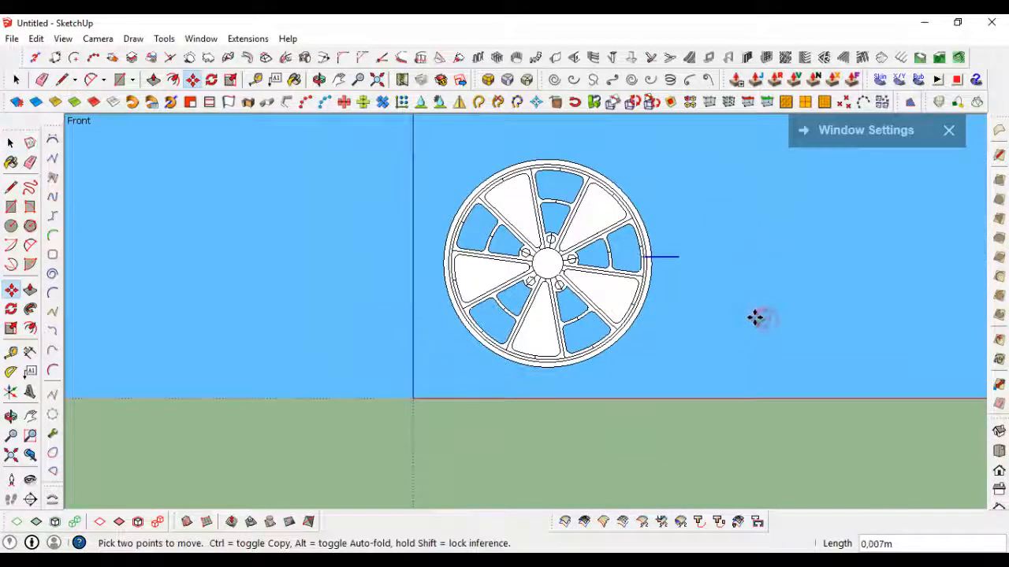
{"action": "middle_click_drag", "start_coordinate": [747, 323], "coordinate": [591, 338]}
{"action": "right_click", "coordinate": [592, 338]}
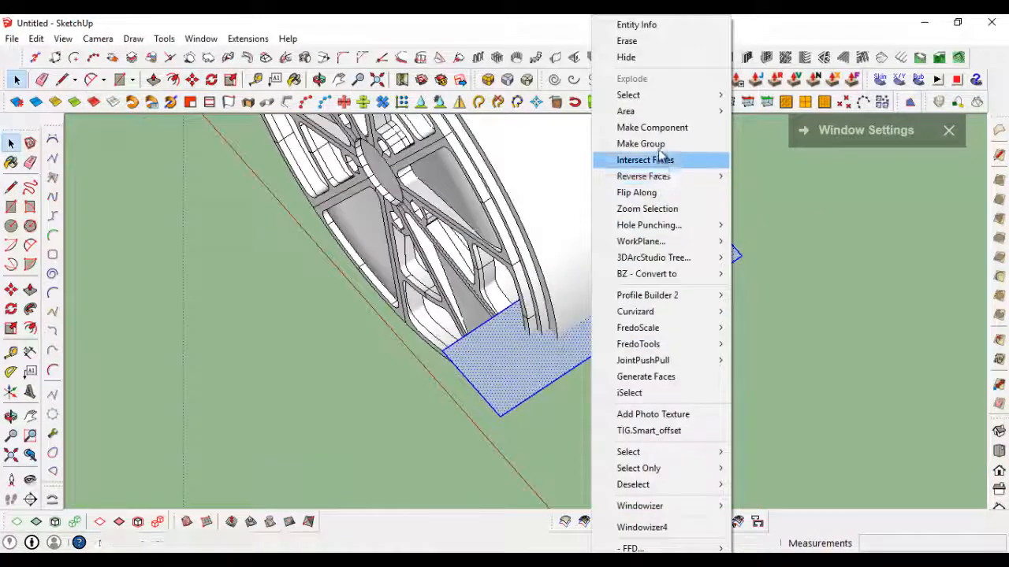
{"action": "left_click", "coordinate": [657, 144]}
Open the rectangle group and intersect its face with the model to imprint the rim's cross-section.
{"action": "middle_click_drag", "start_coordinate": [577, 285], "coordinate": [607, 351]}
{"action": "scroll", "coordinate": [607, 351], "scroll_direction": "up", "scroll_amount": 2}
{"action": "double_click", "coordinate": [604, 349]}
{"action": "double_click", "coordinate": [603, 345]}
{"action": "right_click", "coordinate": [596, 320]}
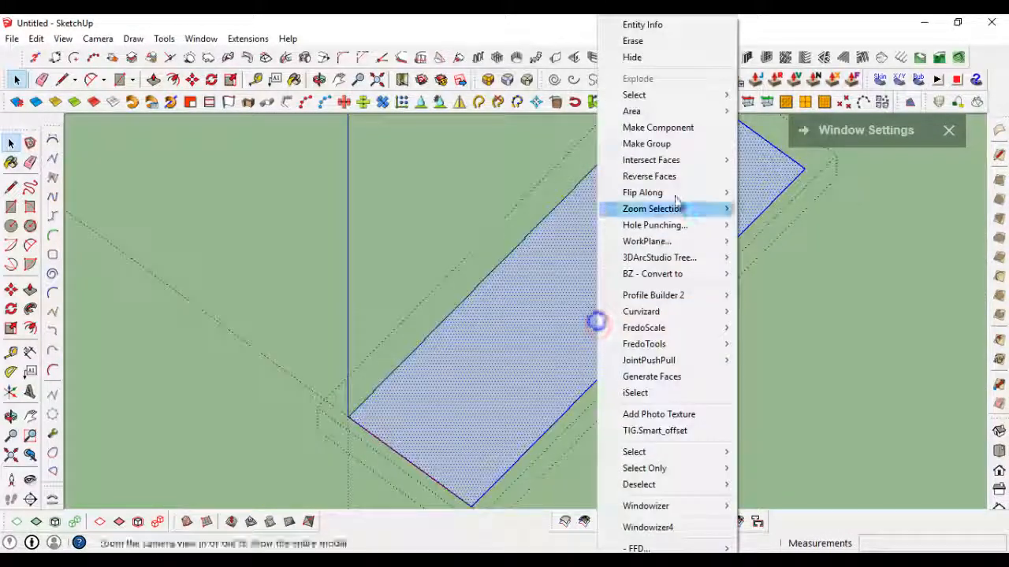
{"action": "mouse_move", "coordinate": [684, 160]}
{"action": "left_click", "coordinate": [742, 161]}
{"action": "left_click", "coordinate": [698, 287]}
Draw a line from the middle of the barrel's imprinted outer edge straight out past the rectangle's long edge.
{"action": "scroll", "coordinate": [692, 290], "scroll_direction": "down", "scroll_amount": 1}
{"action": "scroll", "coordinate": [637, 312], "scroll_direction": "up", "scroll_amount": 2}
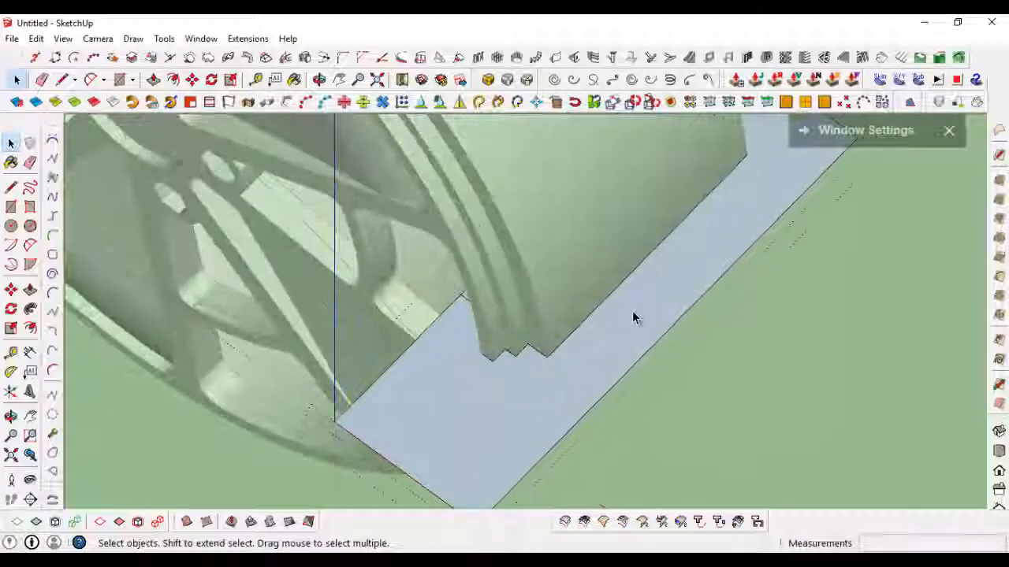
{"action": "scroll", "coordinate": [520, 372], "scroll_direction": "up", "scroll_amount": 2}
{"action": "scroll", "coordinate": [509, 349], "scroll_direction": "up", "scroll_amount": 1}
{"action": "key", "text": "shift+p"}
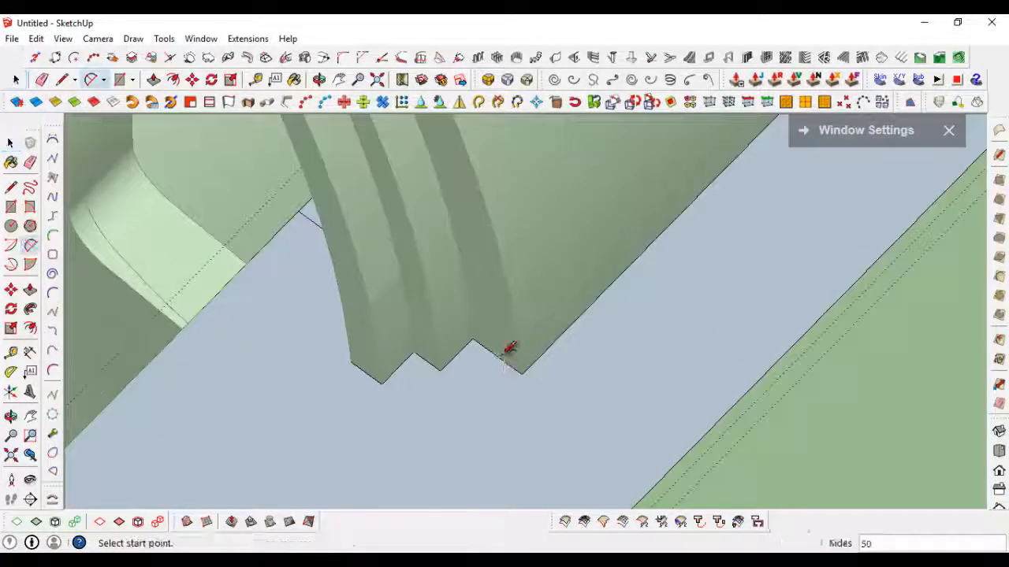
{"action": "scroll", "coordinate": [641, 287], "scroll_direction": "down", "scroll_amount": 2}
{"action": "scroll", "coordinate": [679, 245], "scroll_direction": "down", "scroll_amount": 2}
{"action": "key", "text": "space"}
{"action": "key", "text": "l"}
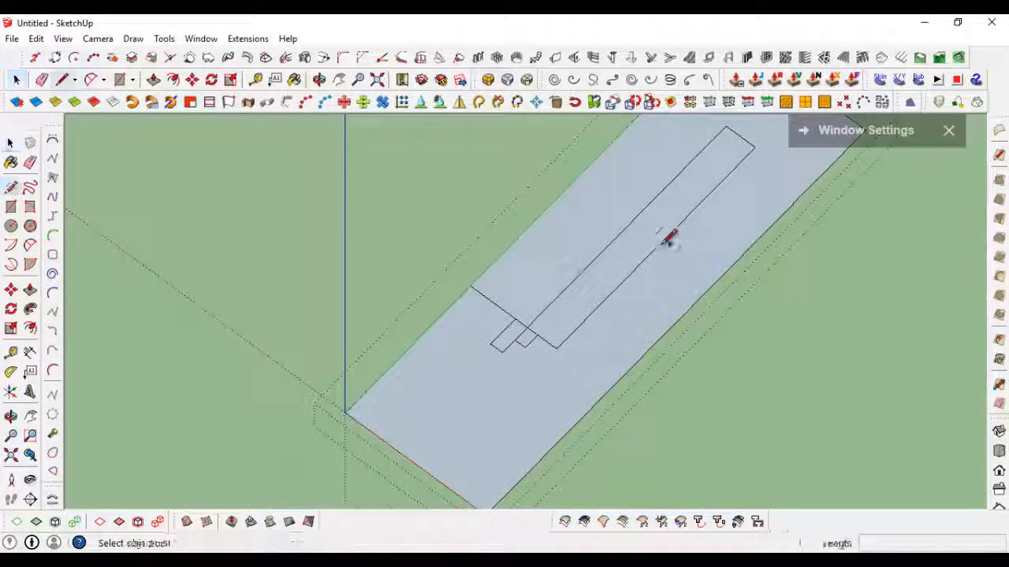
{"action": "left_click", "coordinate": [655, 251]}
{"action": "key", "text": "Escape"}
{"action": "scroll", "coordinate": [569, 355], "scroll_direction": "up", "scroll_amount": 1}
{"action": "scroll", "coordinate": [650, 341], "scroll_direction": "down", "scroll_amount": 1}
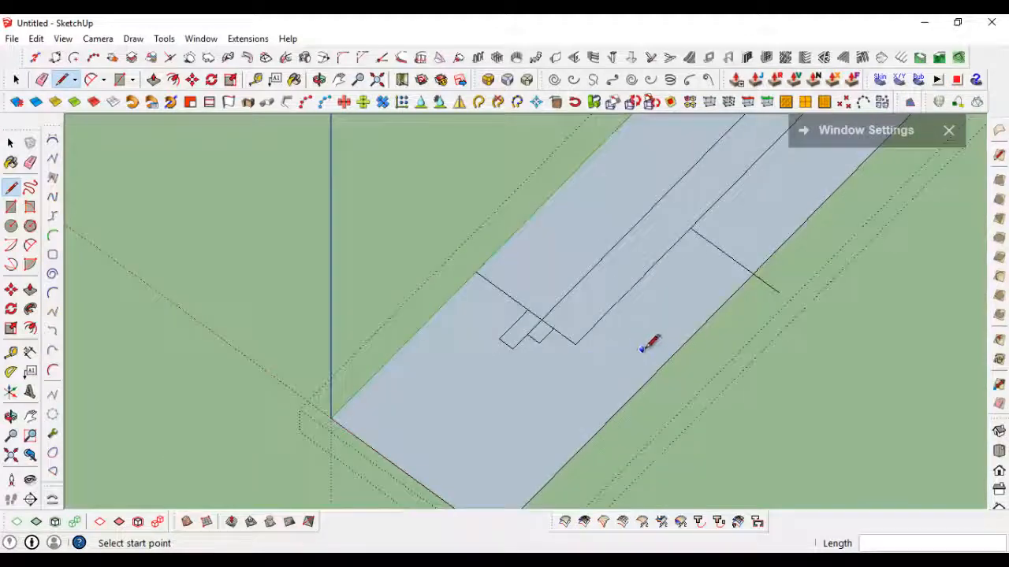
Outline half of the tyre profile beside the rim's stepped edge, rounding its outer and inner corners with arcs and erasing the surplus.
{"action": "scroll", "coordinate": [657, 344], "scroll_direction": "up", "scroll_amount": 1}
{"action": "scroll", "coordinate": [592, 348], "scroll_direction": "up", "scroll_amount": 2}
{"action": "scroll", "coordinate": [592, 348], "scroll_direction": "up", "scroll_amount": 1}
{"action": "key", "text": "a"}
{"action": "left_click", "coordinate": [567, 327]}
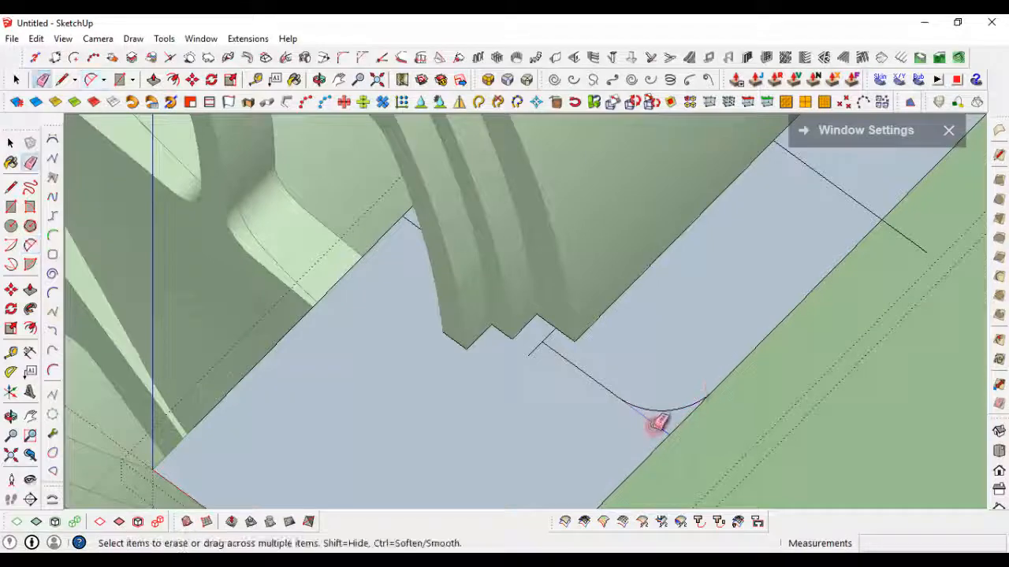
{"action": "scroll", "coordinate": [567, 378], "scroll_direction": "up", "scroll_amount": 2}
{"action": "scroll", "coordinate": [551, 303], "scroll_direction": "up", "scroll_amount": 2}
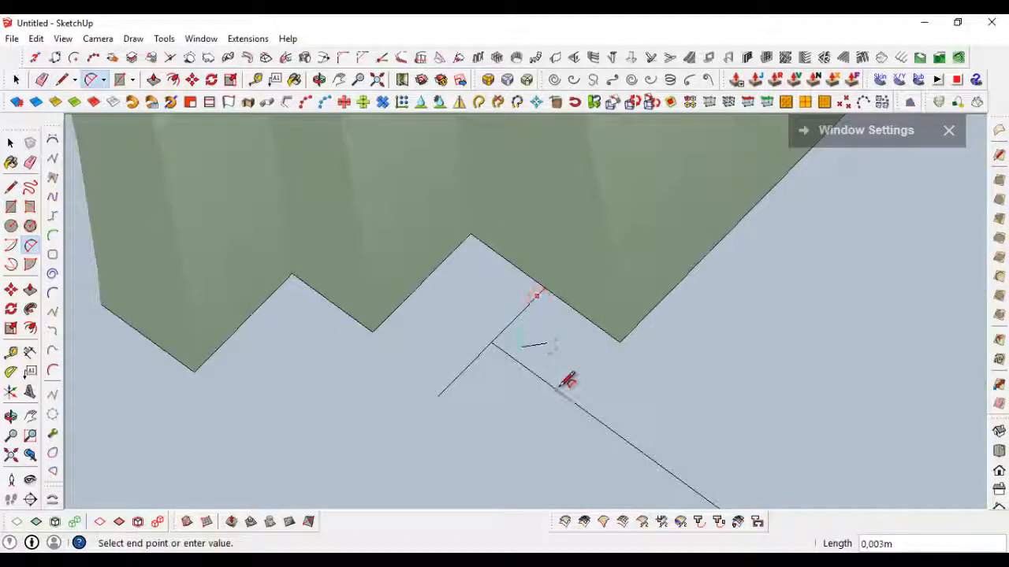
{"action": "mouse_move", "coordinate": [498, 343]}
{"action": "middle_mouse_down"}
{"action": "mouse_move", "coordinate": [509, 349]}
{"action": "mouse_move", "coordinate": [449, 338]}
{"action": "mouse_move", "coordinate": [625, 294]}
{"action": "middle_mouse_up"}
Make the finished half tyre profile face a separate group.
{"action": "key", "text": "space"}
{"action": "left_click", "coordinate": [622, 294]}
{"action": "right_click", "coordinate": [622, 294]}
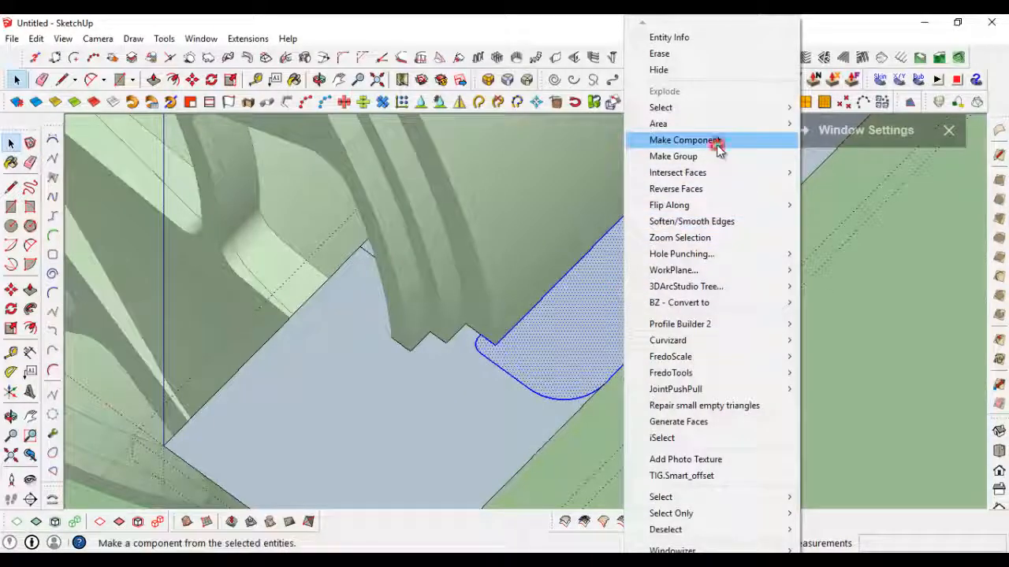
{"action": "left_click", "coordinate": [684, 141]}
{"action": "left_click", "coordinate": [540, 394]}
{"action": "right_click", "coordinate": [646, 292]}
{"action": "left_click", "coordinate": [698, 157]}
{"action": "right_click", "coordinate": [666, 169]}
{"action": "left_click", "coordinate": [727, 124]}
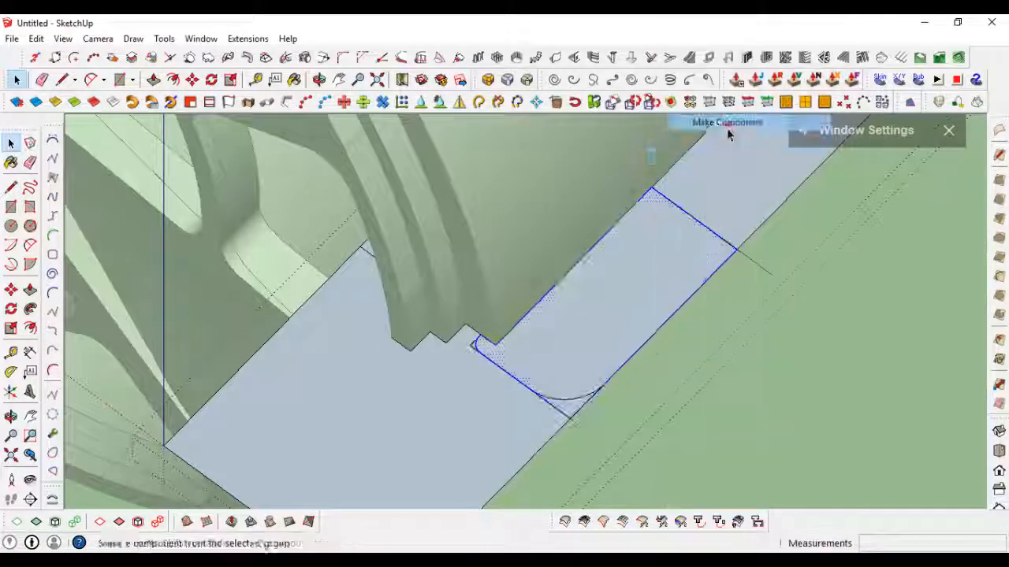
Mirror the half tyre profile about its centre-line corner point and explode both halves into one face.
{"action": "middle_click_drag", "start_coordinate": [728, 134], "coordinate": [552, 335]}
{"action": "left_click", "coordinate": [647, 282]}
{"action": "scroll", "coordinate": [648, 282], "scroll_direction": "down", "scroll_amount": 4}
{"action": "left_click", "coordinate": [460, 103]}
{"action": "scroll", "coordinate": [569, 388], "scroll_direction": "up", "scroll_amount": 2}
{"action": "left_click", "coordinate": [573, 329]}
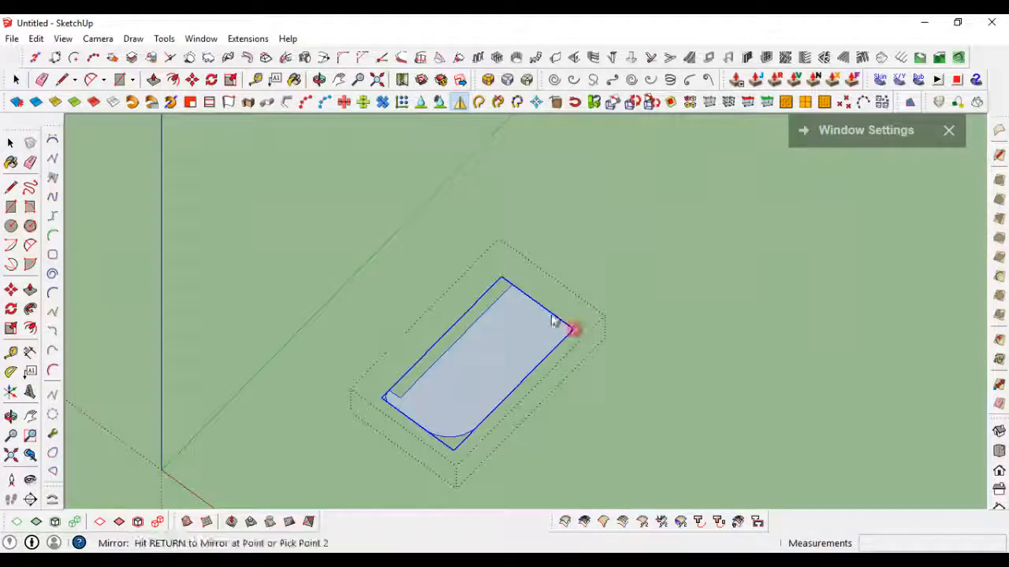
{"action": "key", "text": "Return"}
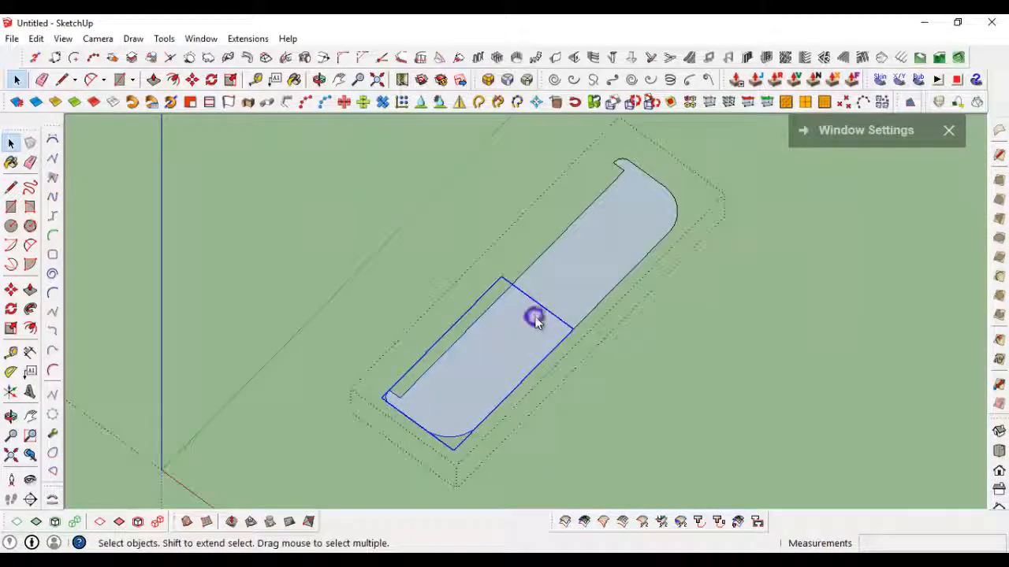
{"action": "right_click", "coordinate": [603, 227]}
{"action": "left_click", "coordinate": [638, 137]}
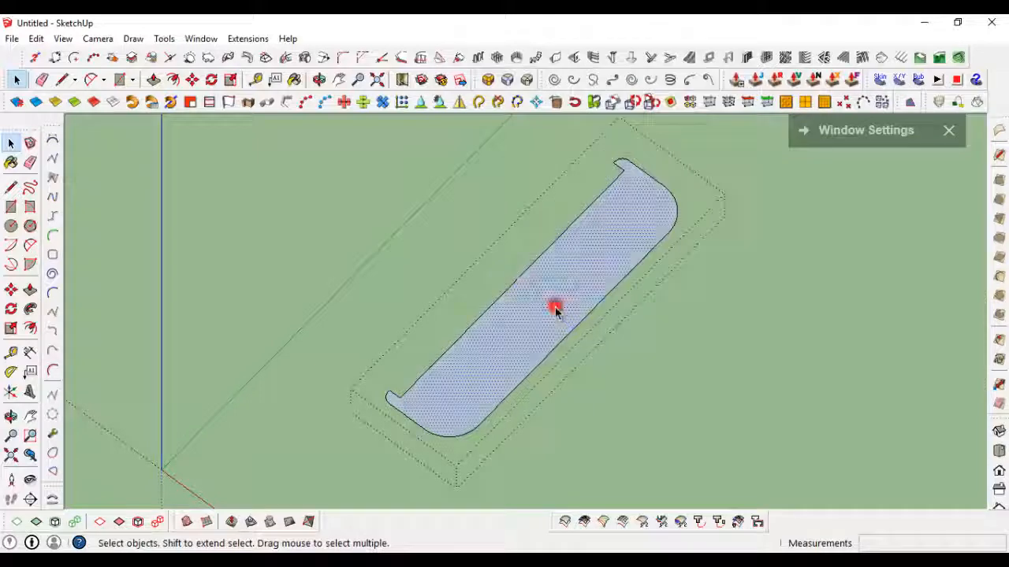
{"action": "double_click", "coordinate": [555, 309]}
Copy the barrel's outer circular edge and paste it into the tyre profile's group beside the wheel.
{"action": "scroll", "coordinate": [498, 167], "scroll_direction": "down", "scroll_amount": 2}
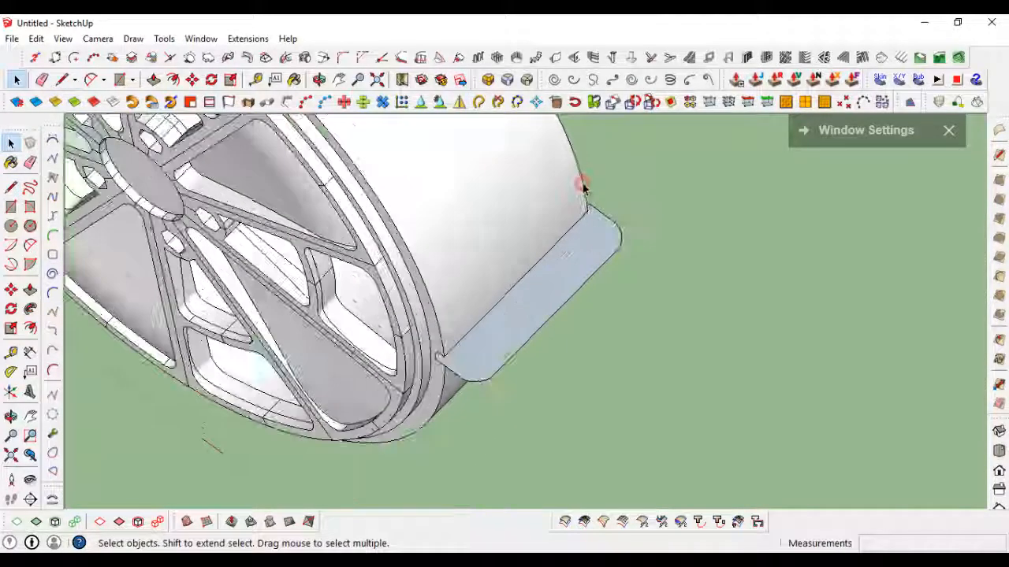
{"action": "left_click", "coordinate": [579, 192]}
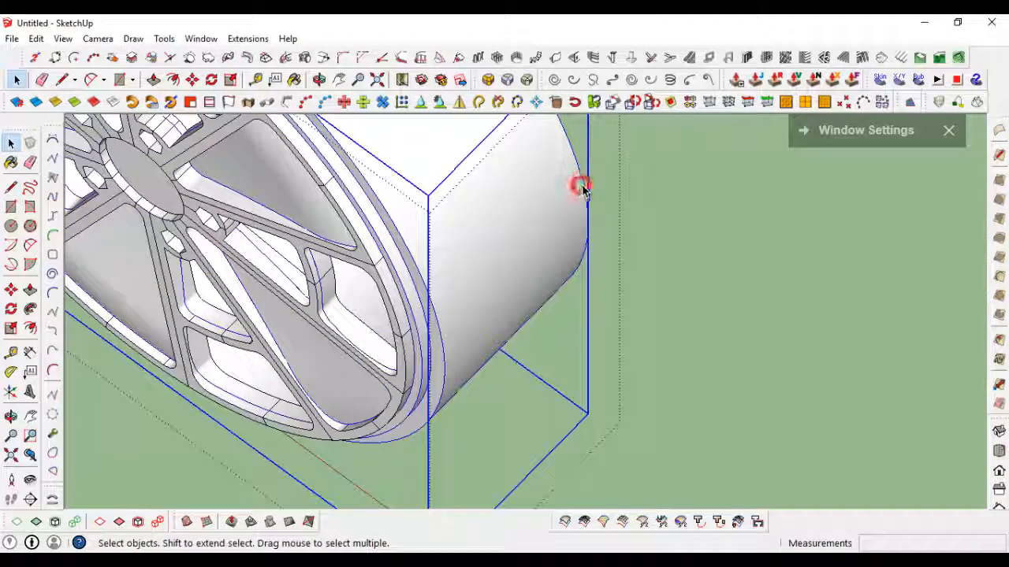
{"action": "middle_click_drag", "start_coordinate": [582, 189], "coordinate": [466, 225]}
{"action": "left_click", "coordinate": [593, 352]}
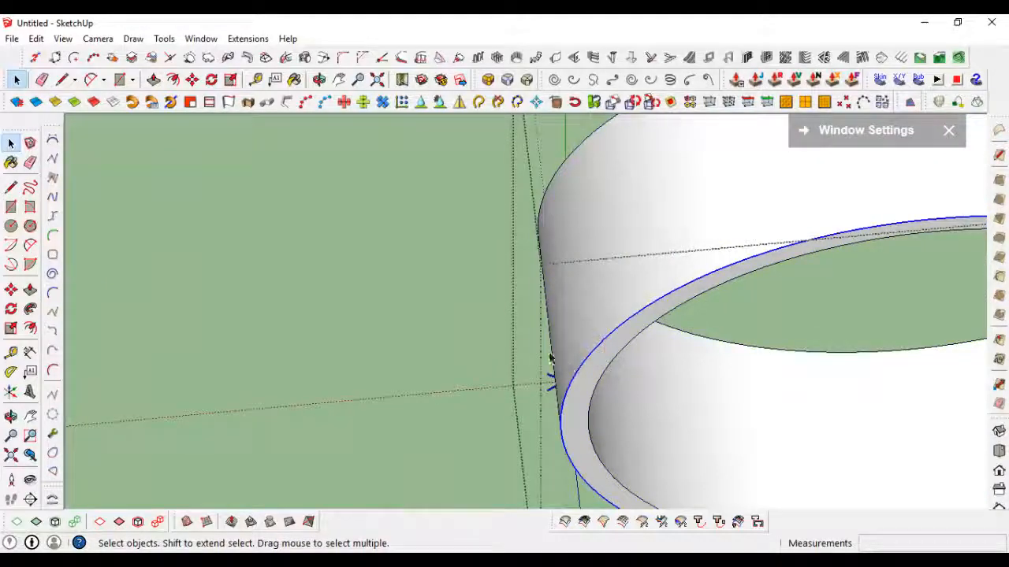
{"action": "mouse_move", "coordinate": [550, 358]}
{"action": "middle_mouse_down"}
{"action": "mouse_move", "coordinate": [516, 355]}
{"action": "mouse_move", "coordinate": [553, 368]}
{"action": "middle_mouse_up"}
{"action": "left_click", "coordinate": [550, 309]}
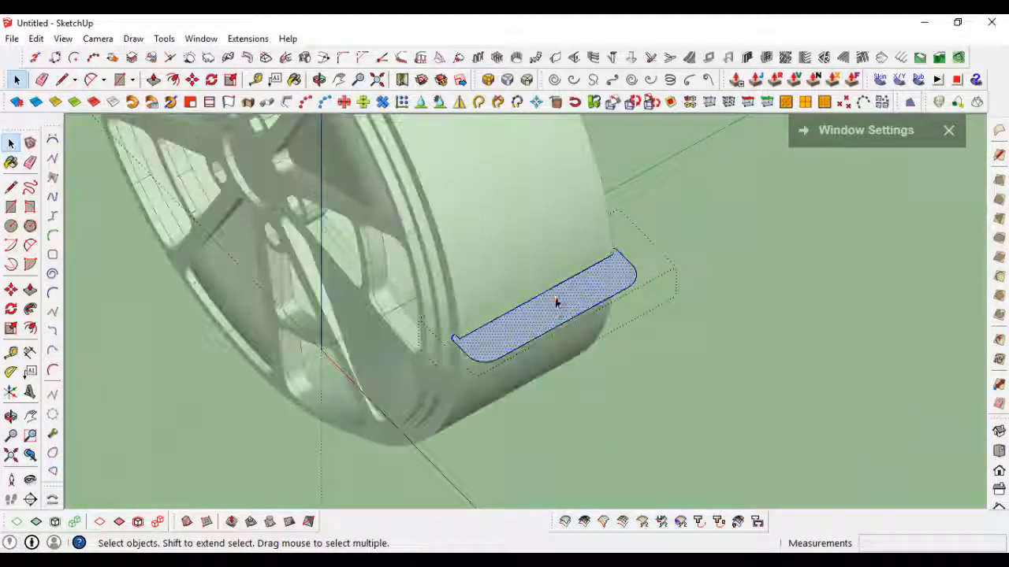
{"action": "middle_click_drag", "start_coordinate": [556, 299], "coordinate": [612, 286]}
{"action": "key", "text": "ctrl+v"}
{"action": "middle_click_drag", "start_coordinate": [696, 221], "coordinate": [578, 265]}
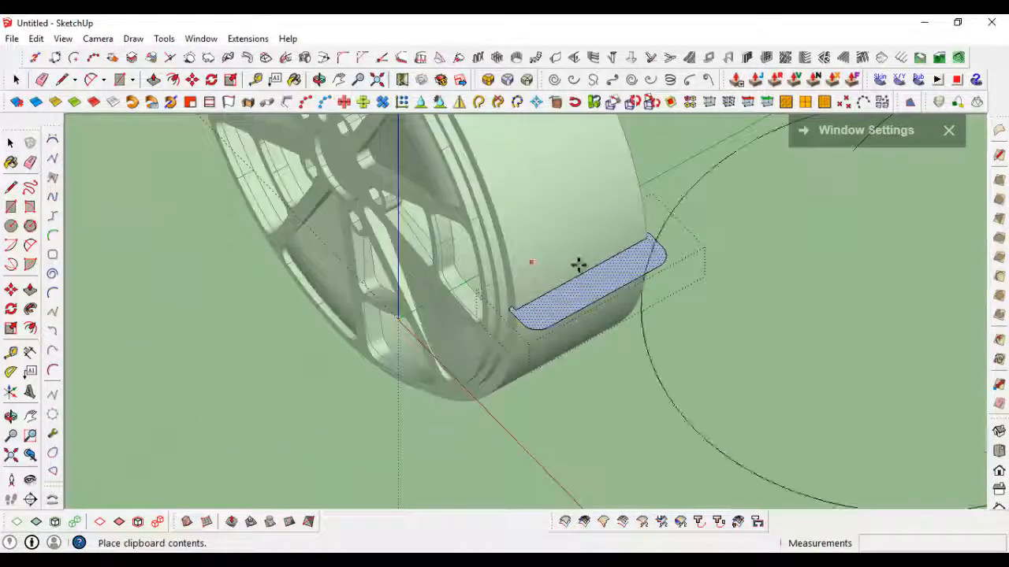
{"action": "scroll", "coordinate": [583, 266], "scroll_direction": "down", "scroll_amount": 2}
{"action": "left_click", "coordinate": [727, 216]}
Try to rotate the pasted circle parallel to the wheel.
{"action": "middle_click_drag", "start_coordinate": [795, 254], "coordinate": [555, 311]}
{"action": "scroll", "coordinate": [543, 335], "scroll_direction": "down", "scroll_amount": 2}
{"action": "key", "text": "space"}
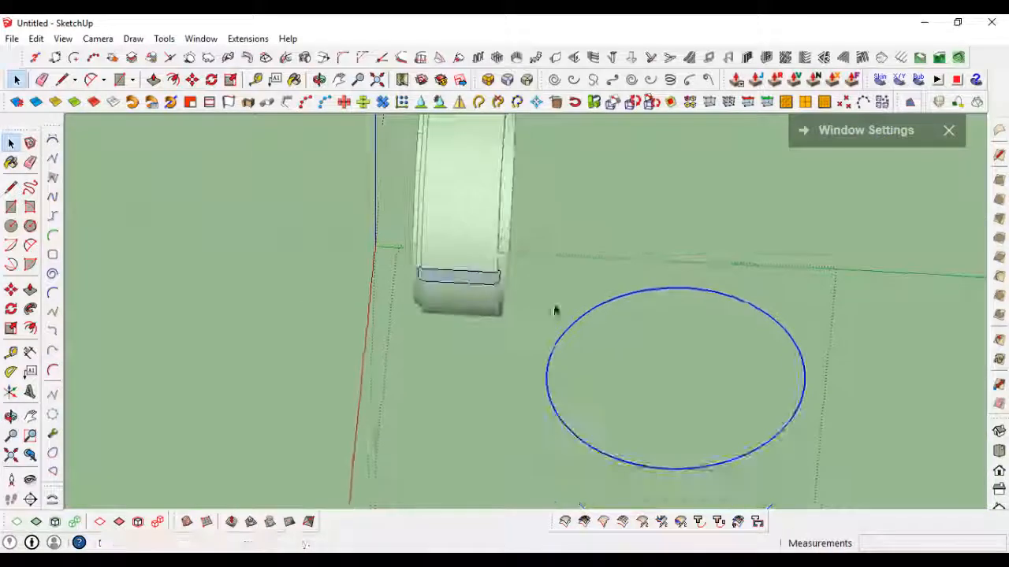
{"action": "middle_click_drag", "start_coordinate": [696, 315], "coordinate": [754, 243]}
{"action": "middle_click_drag", "start_coordinate": [655, 239], "coordinate": [648, 214]}
{"action": "key", "text": "q"}
{"action": "left_click", "coordinate": [657, 187]}
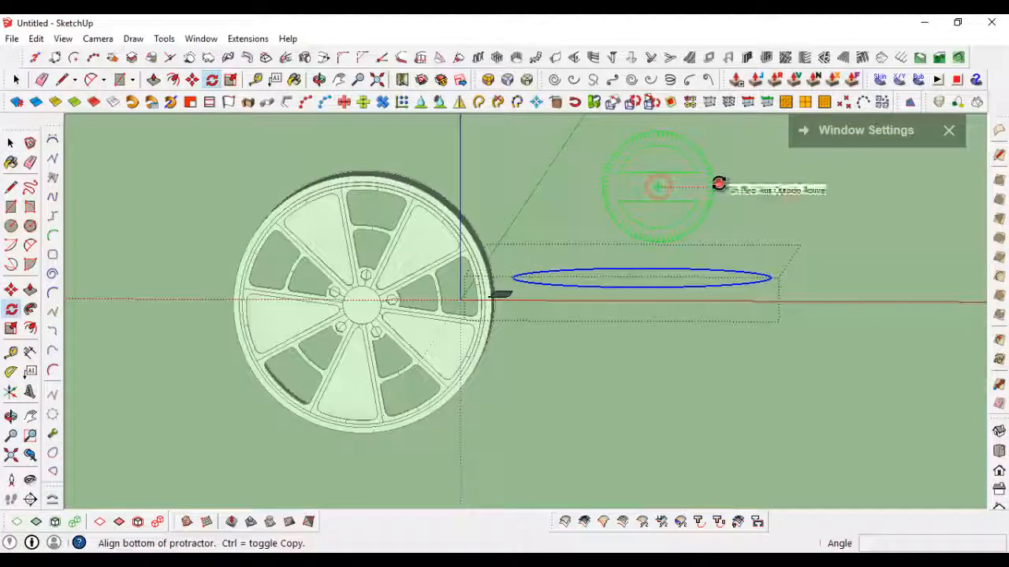
{"action": "key", "text": "space"}
Draw a line across the back of the hub and another from its midpoint outward along the wheel's axis.
{"action": "middle_click_drag", "start_coordinate": [728, 262], "coordinate": [658, 232]}
{"action": "scroll", "coordinate": [658, 233], "scroll_direction": "up", "scroll_amount": 3}
{"action": "key", "text": "l"}
{"action": "left_click", "coordinate": [670, 207]}
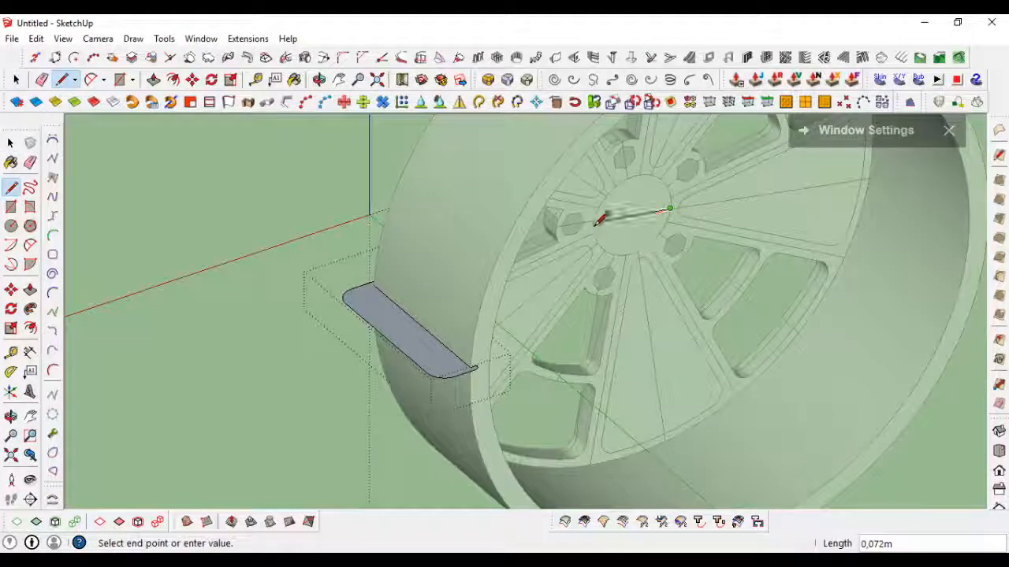
{"action": "middle_click_drag", "start_coordinate": [635, 213], "coordinate": [800, 334]}
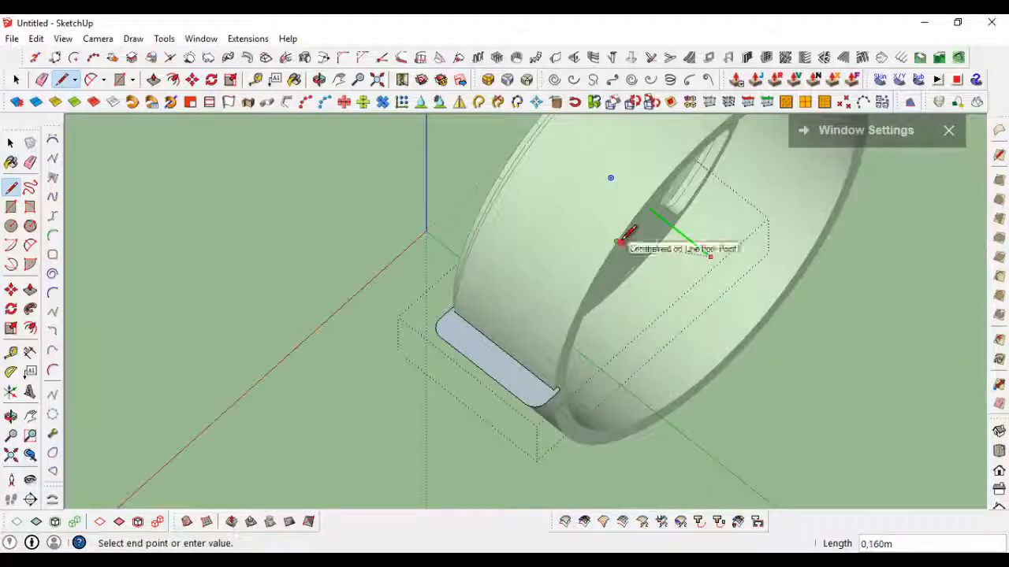
Draw a circle centred on the axis line's outer end, with its radius reaching the tyre profile at the rim edge.
{"action": "key", "text": "c"}
{"action": "mouse_move", "coordinate": [628, 252]}
{"action": "middle_mouse_down"}
{"action": "mouse_move", "coordinate": [707, 260]}
{"action": "mouse_move", "coordinate": [675, 272]}
{"action": "mouse_move", "coordinate": [694, 336]}
{"action": "mouse_move", "coordinate": [719, 303]}
{"action": "mouse_move", "coordinate": [719, 367]}
{"action": "middle_mouse_up"}
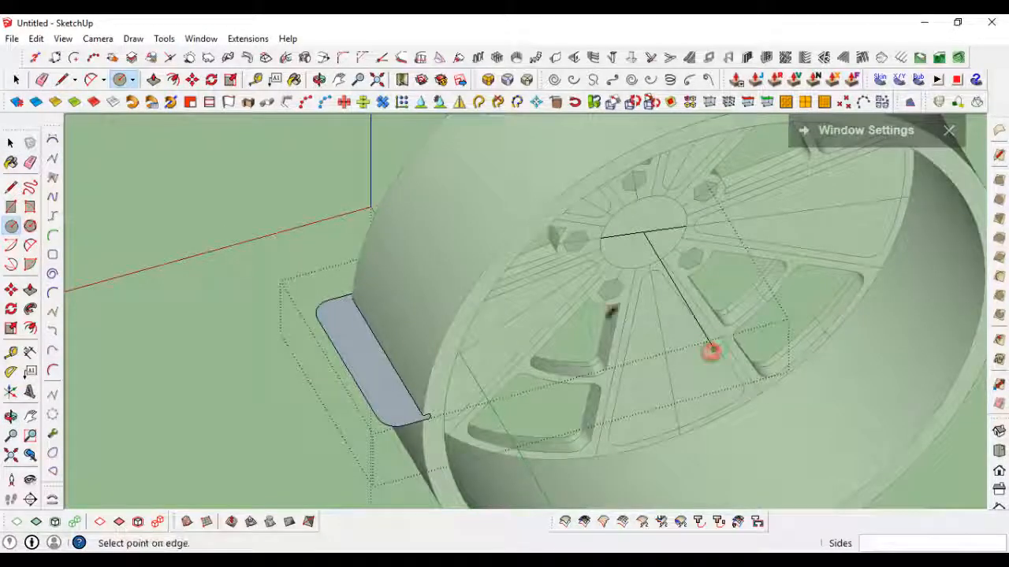
{"action": "scroll", "coordinate": [581, 311], "scroll_direction": "down", "scroll_amount": 2}
{"action": "left_click", "coordinate": [472, 345]}
{"action": "key", "text": "space"}
Copy the circle's edge about 0.08 m along the barrel to the middle of the tyre profile and delete the original circle.
{"action": "scroll", "coordinate": [581, 360], "scroll_direction": "up", "scroll_amount": 6}
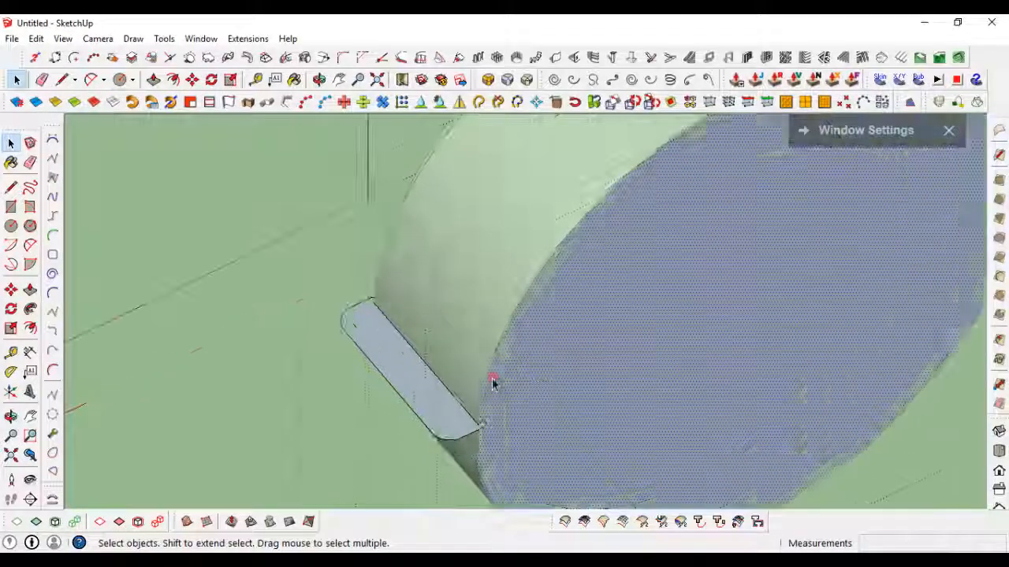
{"action": "scroll", "coordinate": [556, 401], "scroll_direction": "up", "scroll_amount": 2}
{"action": "key", "text": "m"}
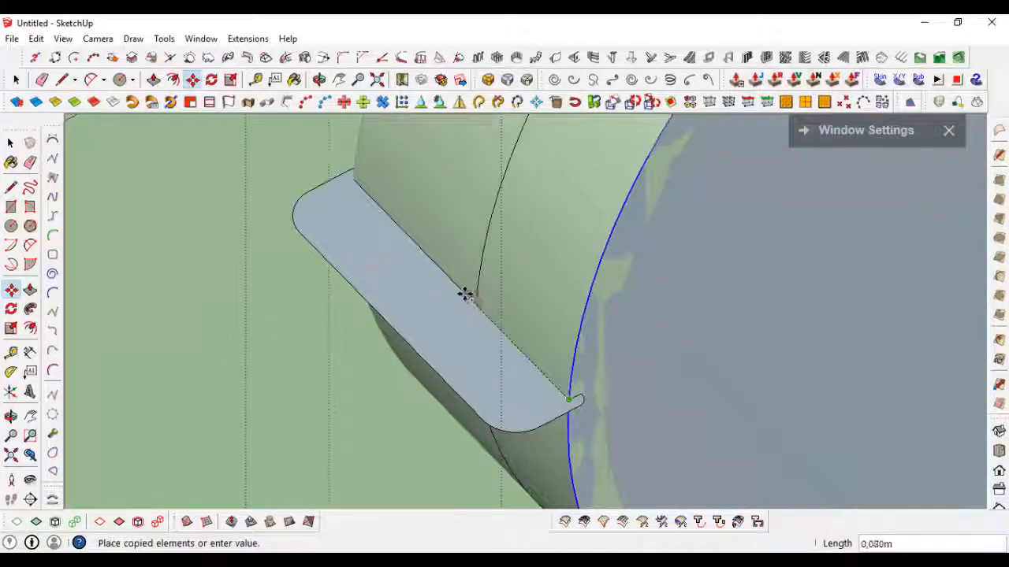
{"action": "key", "text": "space"}
{"action": "scroll", "coordinate": [580, 338], "scroll_direction": "down", "scroll_amount": 5}
{"action": "left_click", "coordinate": [675, 354]}
{"action": "key", "text": "Delete"}
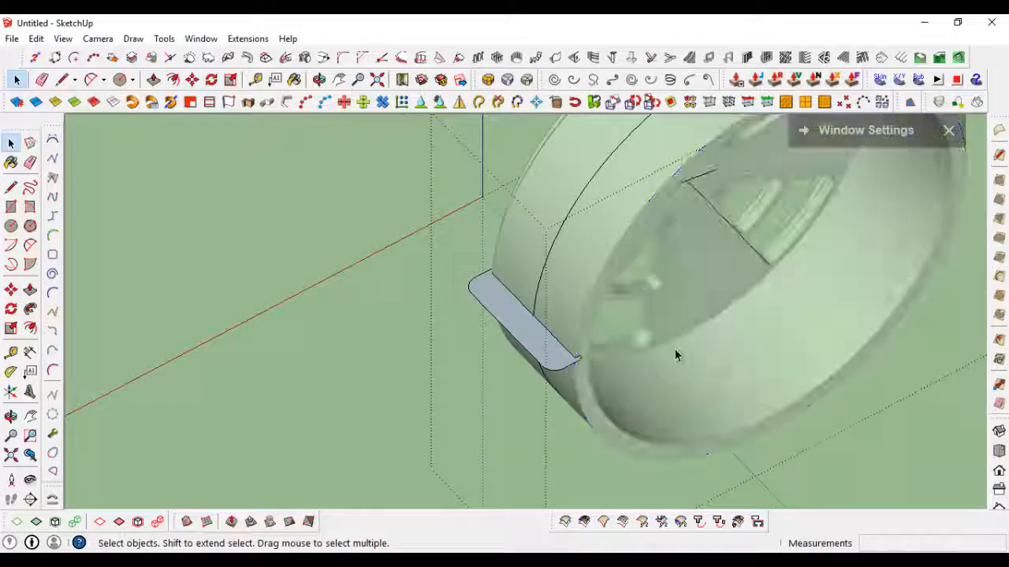
{"action": "mouse_move", "coordinate": [675, 354]}
{"action": "middle_mouse_down"}
{"action": "mouse_move", "coordinate": [703, 208]}
{"action": "mouse_move", "coordinate": [582, 277]}
{"action": "mouse_move", "coordinate": [547, 250]}
{"action": "middle_mouse_up"}
{"action": "key", "text": "e"}
{"action": "scroll", "coordinate": [582, 277], "scroll_direction": "up", "scroll_amount": 3}
{"action": "scroll", "coordinate": [552, 262], "scroll_direction": "up", "scroll_amount": 3}
{"action": "key", "text": "l"}
{"action": "left_click", "coordinate": [561, 236]}
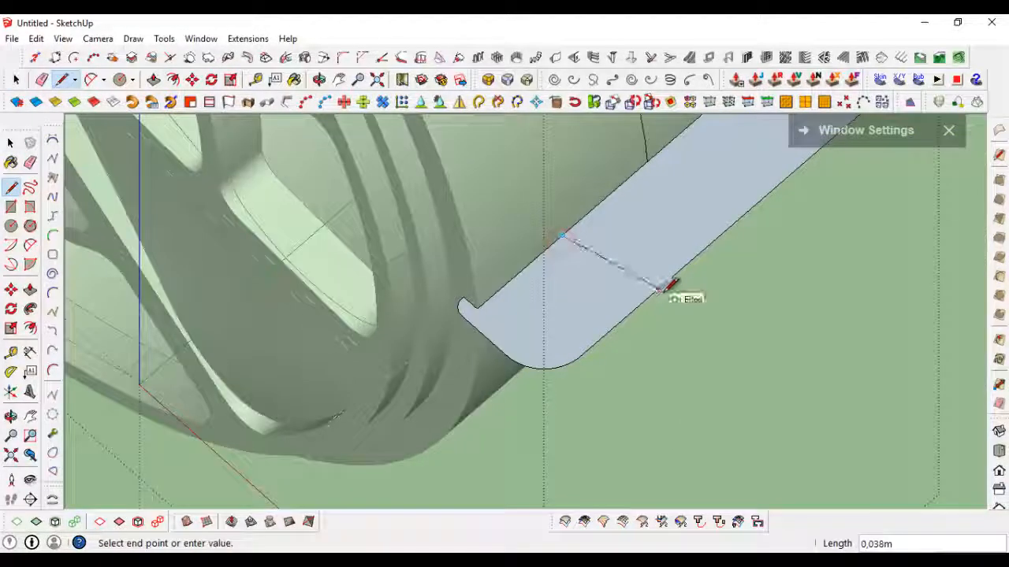
{"action": "key", "text": "space"}
Sweep the tyre profile along the copied circle with Follow Me to form the tyre.
{"action": "middle_click_drag", "start_coordinate": [649, 295], "coordinate": [670, 261]}
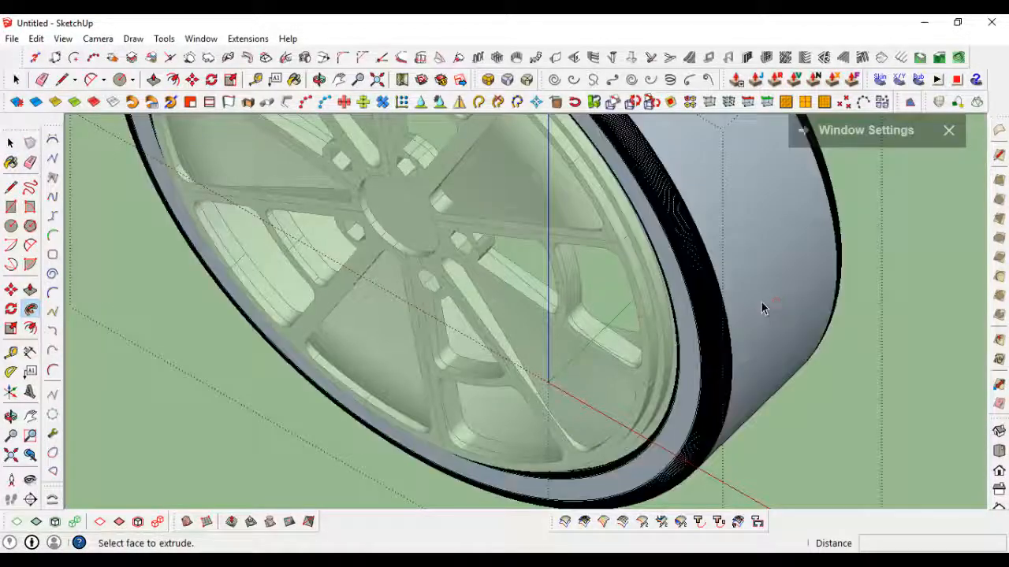
{"action": "key", "text": "space"}
Select the whole tyre and soften its edges at 20 degrees between normals with smooth normals.
{"action": "middle_click_drag", "start_coordinate": [761, 301], "coordinate": [768, 225]}
{"action": "scroll", "coordinate": [769, 226], "scroll_direction": "up", "scroll_amount": 3}
{"action": "left_click", "coordinate": [771, 228]}
{"action": "double_click", "coordinate": [770, 229]}
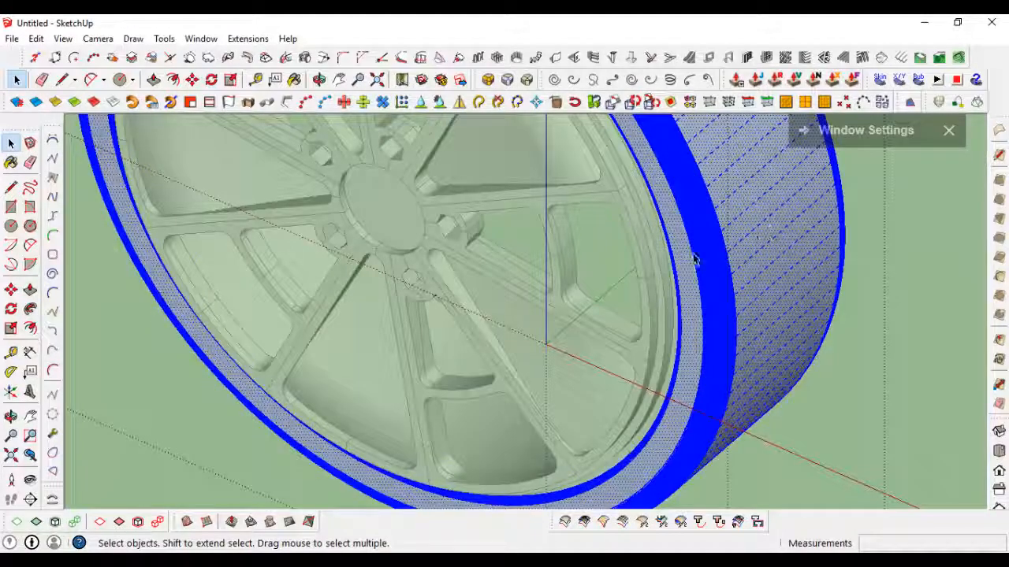
{"action": "right_click", "coordinate": [751, 262]}
{"action": "left_click", "coordinate": [792, 234]}
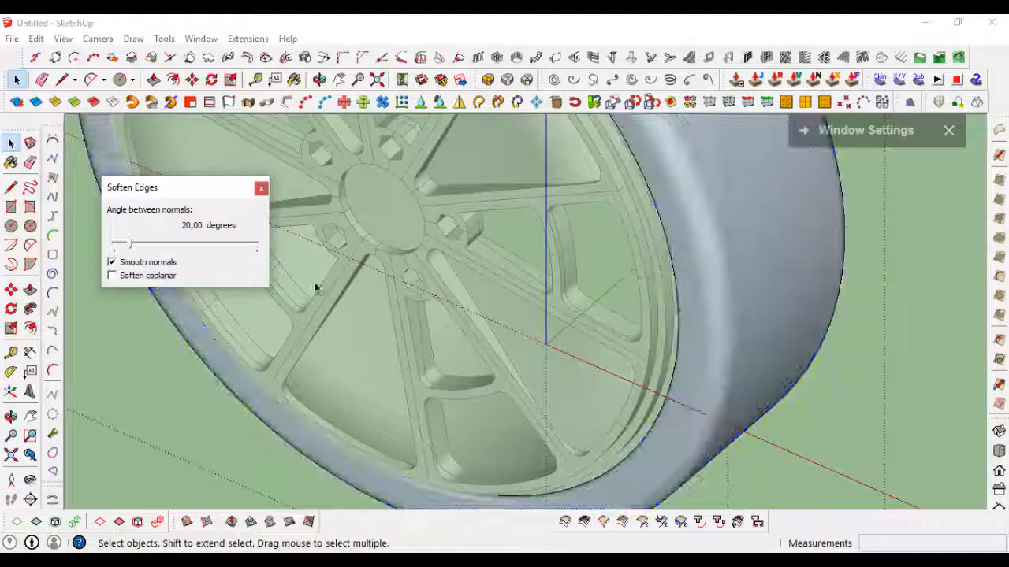
Reverse the faces of the softened tyre surface.
{"action": "left_click", "coordinate": [758, 192]}
{"action": "right_click", "coordinate": [767, 185]}
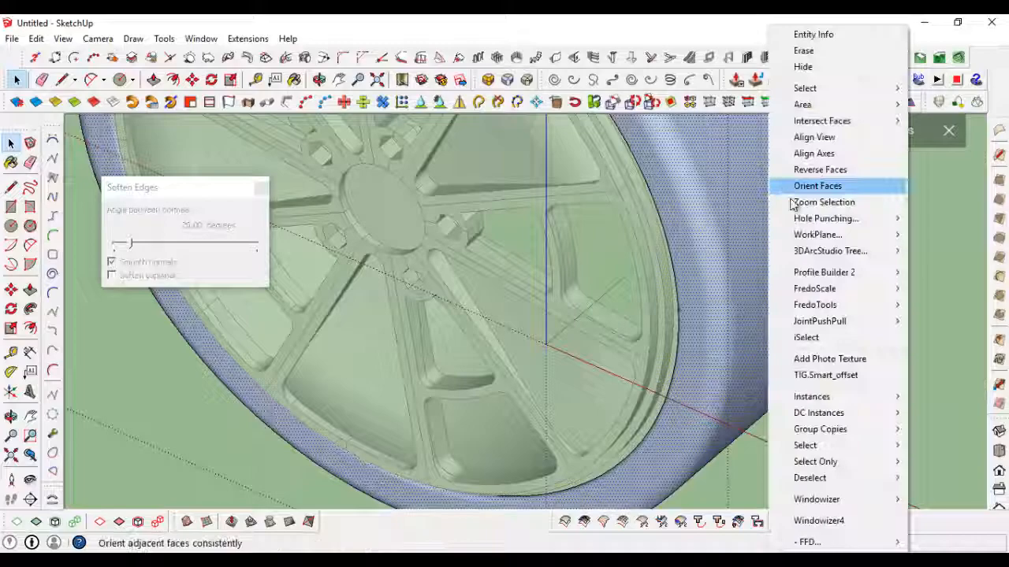
{"action": "left_click", "coordinate": [819, 169]}
Select the entire tyre and paint it dark grey with Color_006.
{"action": "middle_click_drag", "start_coordinate": [788, 189], "coordinate": [740, 249]}
{"action": "double_click", "coordinate": [741, 248]}
{"action": "left_click", "coordinate": [741, 249]}
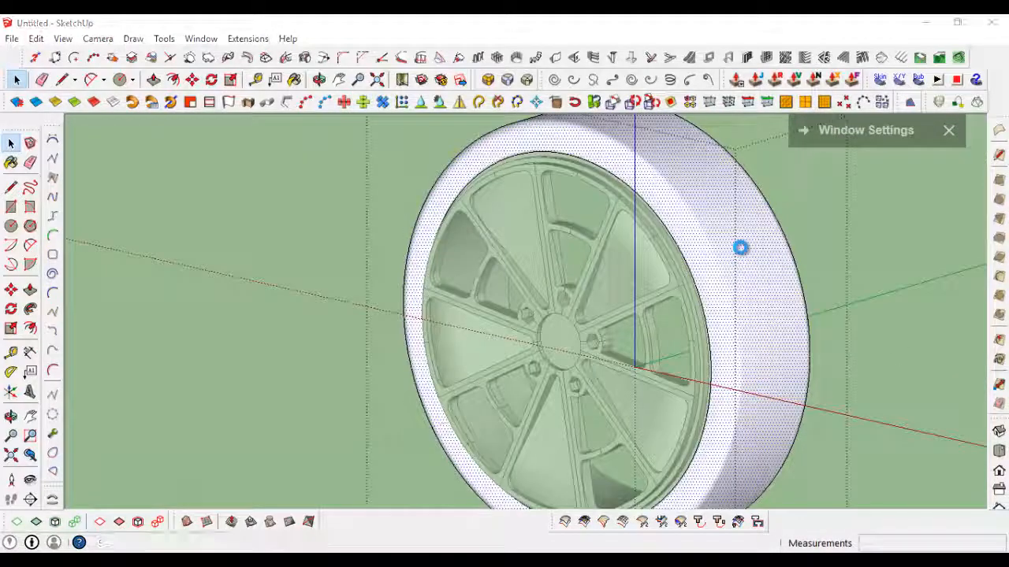
{"action": "key", "text": "b"}
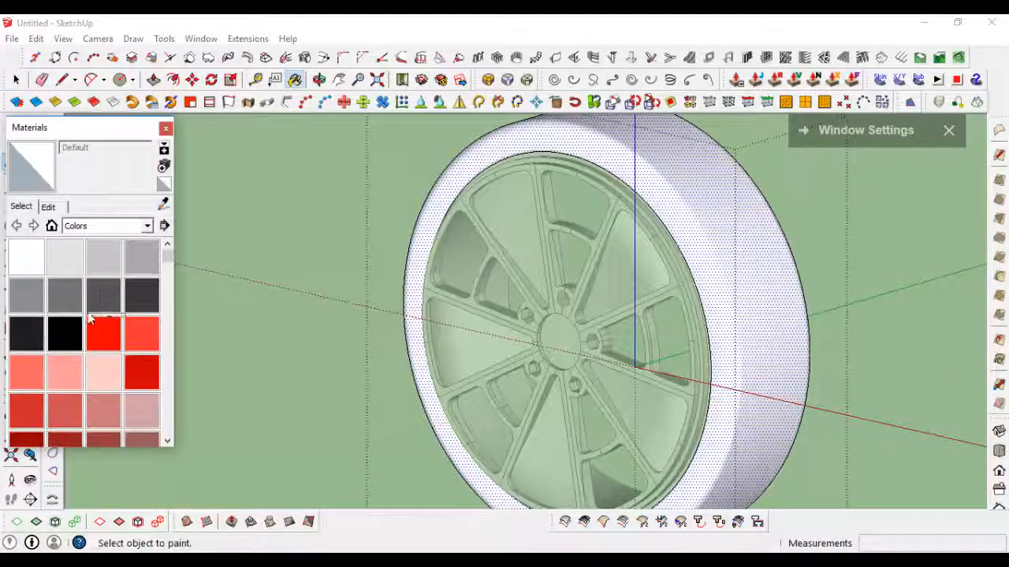
{"action": "left_click", "coordinate": [105, 295]}
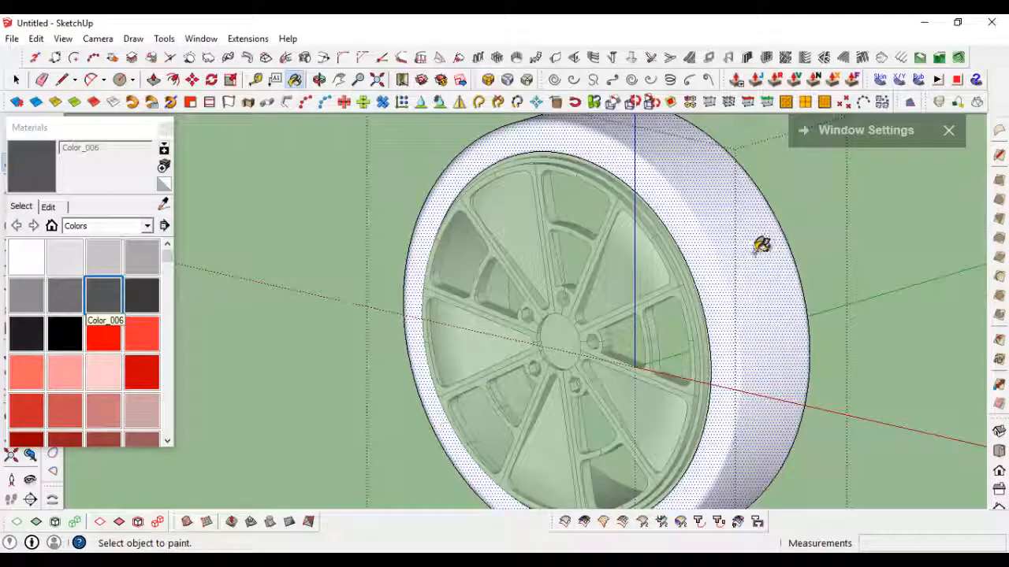
{"action": "left_click", "coordinate": [759, 248]}
Open the wheel down to the spoke piece with the bolt hole and crossbars, and paint it red with Color_A01.
{"action": "left_click", "coordinate": [677, 293]}
{"action": "scroll", "coordinate": [686, 295], "scroll_direction": "up", "scroll_amount": 8}
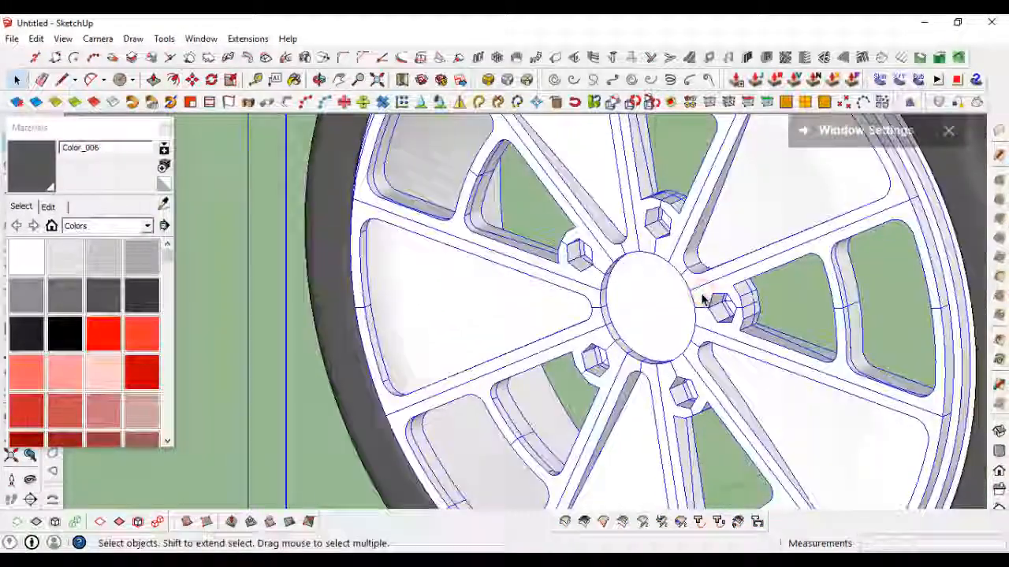
{"action": "scroll", "coordinate": [701, 298], "scroll_direction": "up", "scroll_amount": 4}
{"action": "left_click", "coordinate": [699, 291]}
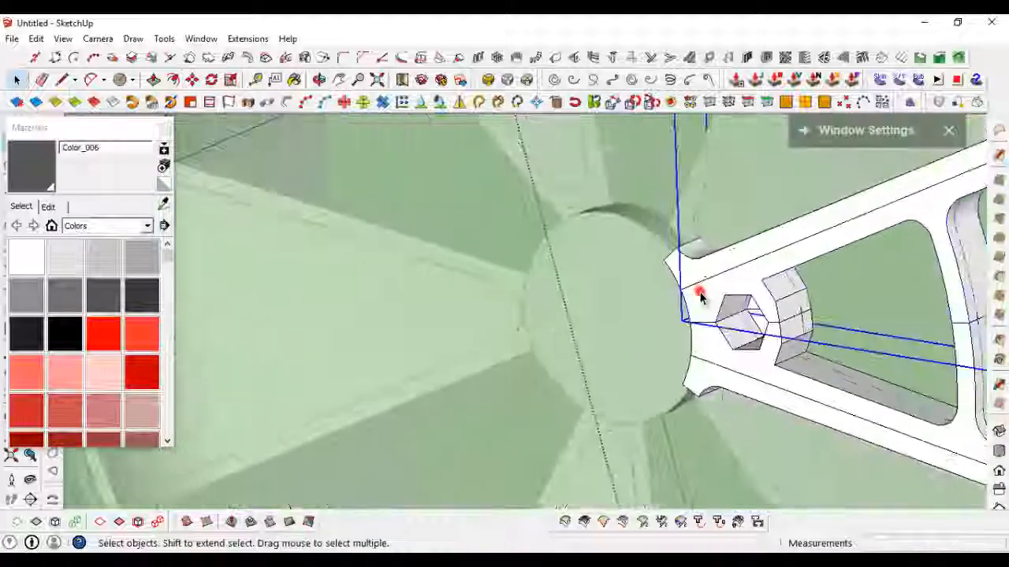
{"action": "scroll", "coordinate": [699, 291], "scroll_direction": "up", "scroll_amount": 3}
{"action": "scroll", "coordinate": [740, 284], "scroll_direction": "down", "scroll_amount": 3}
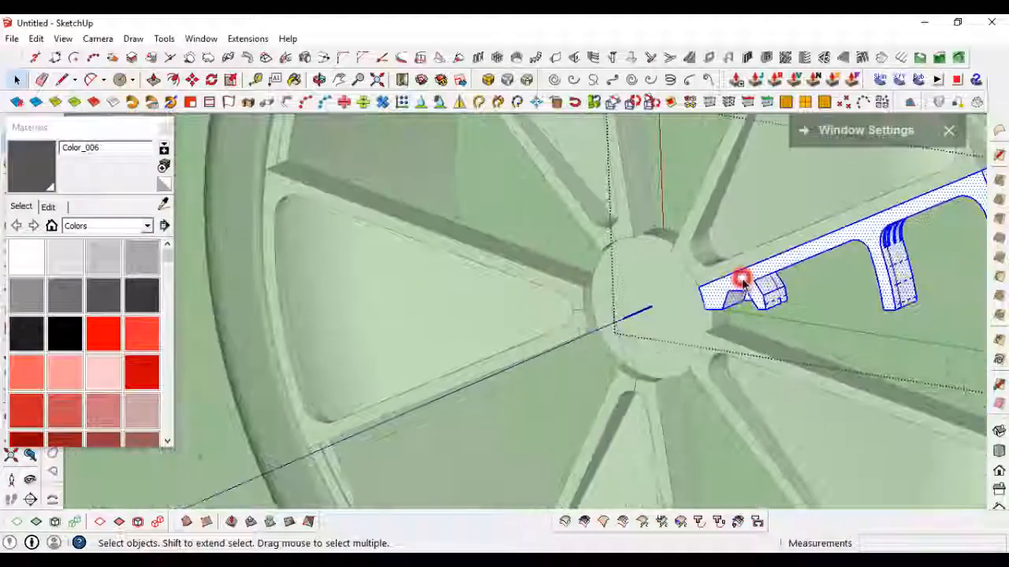
{"action": "scroll", "coordinate": [394, 320], "scroll_direction": "down", "scroll_amount": 2}
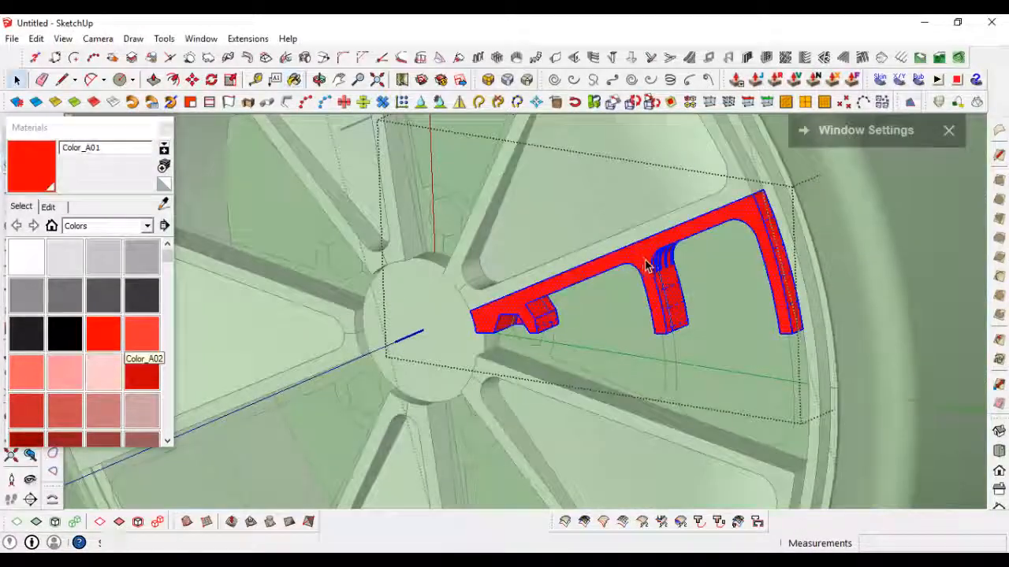
Open the plain spoke rib bordering the triangular panels and paint it light grey.
{"action": "scroll", "coordinate": [645, 265], "scroll_direction": "down", "scroll_amount": 5}
{"action": "scroll", "coordinate": [578, 270], "scroll_direction": "up", "scroll_amount": 7}
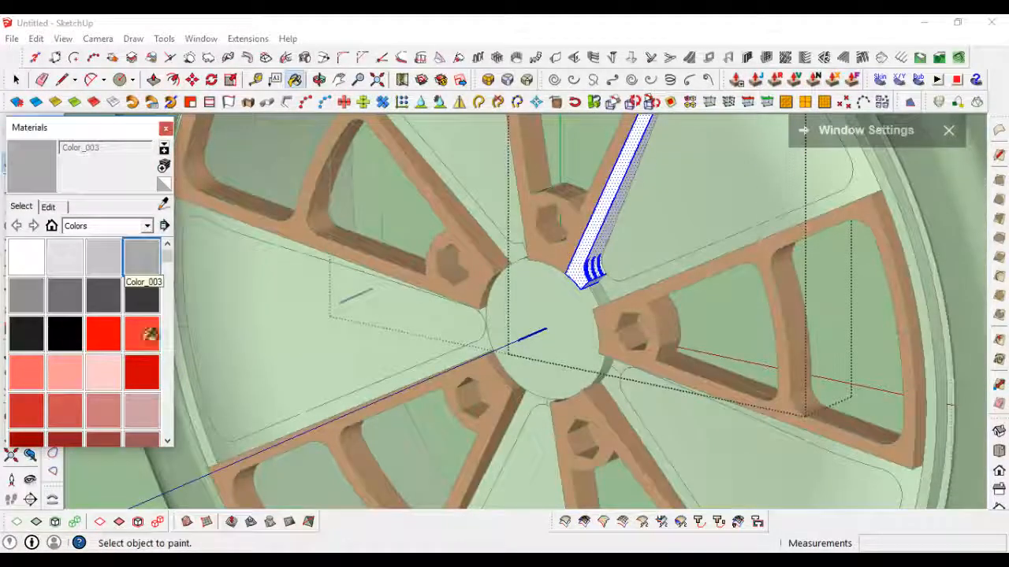
{"action": "key", "text": "space"}
{"action": "scroll", "coordinate": [654, 293], "scroll_direction": "down", "scroll_amount": 4}
{"action": "scroll", "coordinate": [626, 289], "scroll_direction": "up", "scroll_amount": 6}
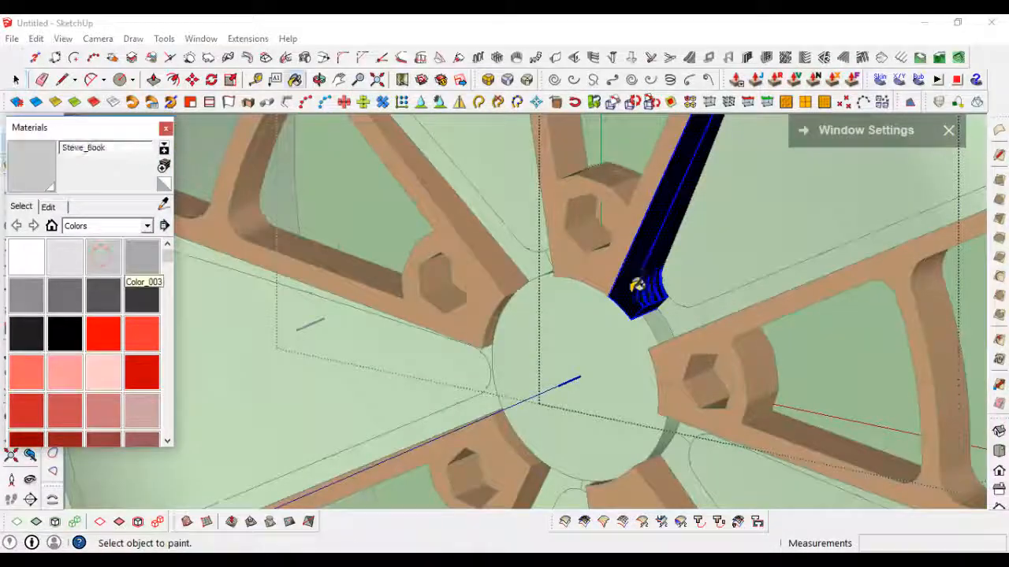
{"action": "key", "text": "space"}
{"action": "scroll", "coordinate": [637, 286], "scroll_direction": "down", "scroll_amount": 6}
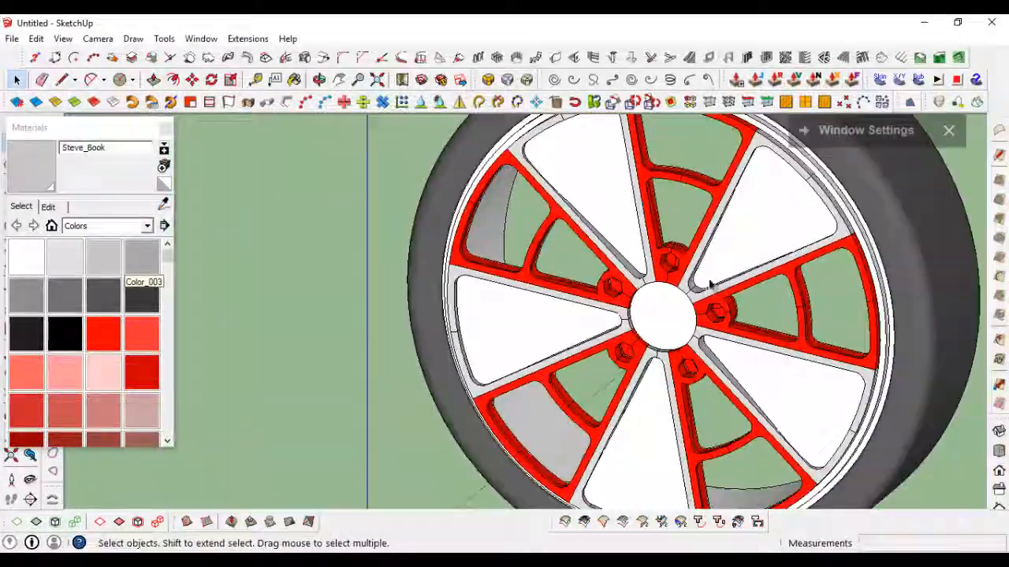
Open the triangular panel between the plain ribs and paint its face light grey with the Steve_Book material.
{"action": "scroll", "coordinate": [709, 285], "scroll_direction": "down", "scroll_amount": 5}
{"action": "scroll", "coordinate": [720, 252], "scroll_direction": "up", "scroll_amount": 7}
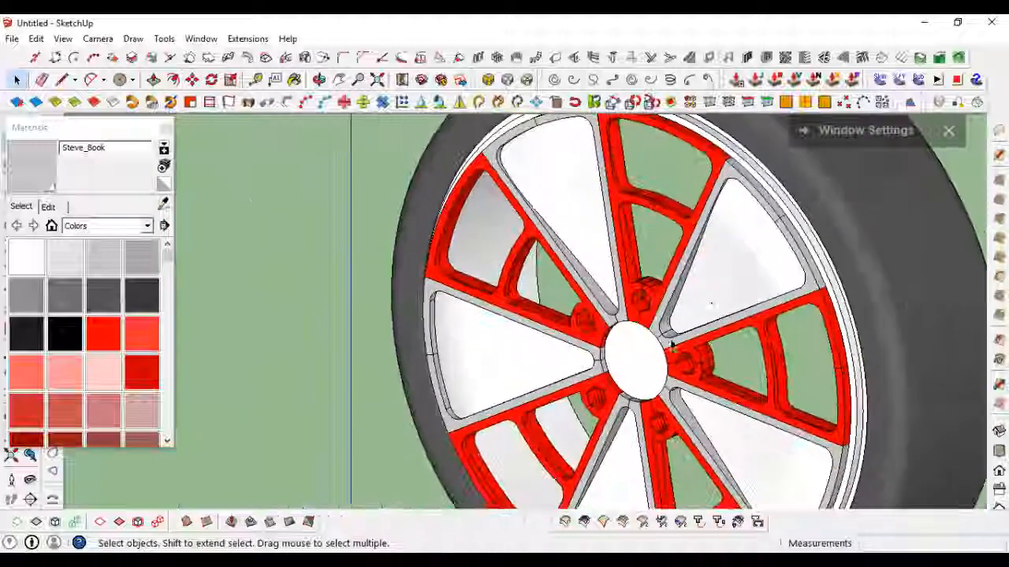
{"action": "double_click", "coordinate": [727, 273]}
{"action": "double_click", "coordinate": [728, 275]}
{"action": "double_click", "coordinate": [727, 275]}
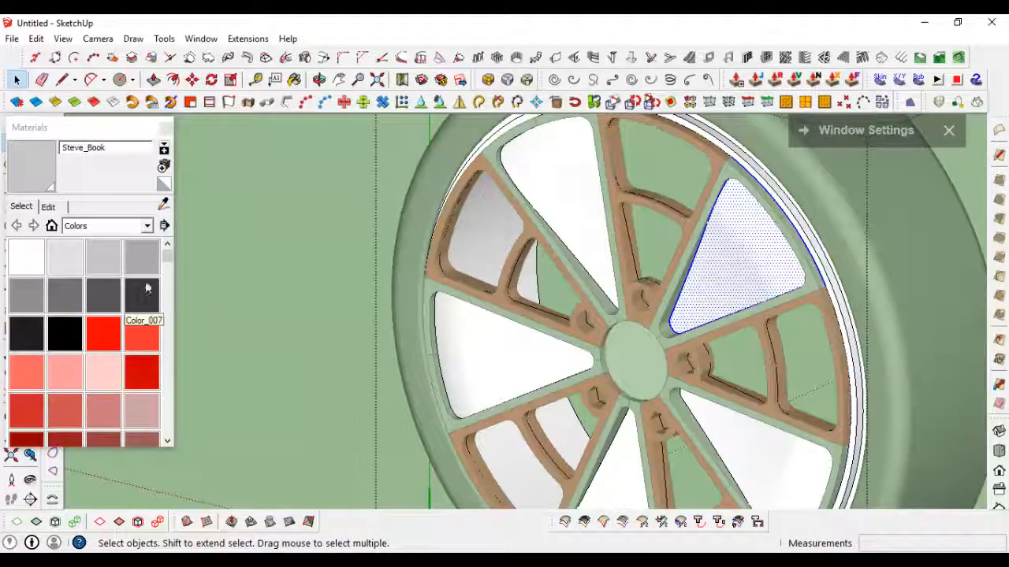
{"action": "scroll", "coordinate": [720, 299], "scroll_direction": "up", "scroll_amount": 8}
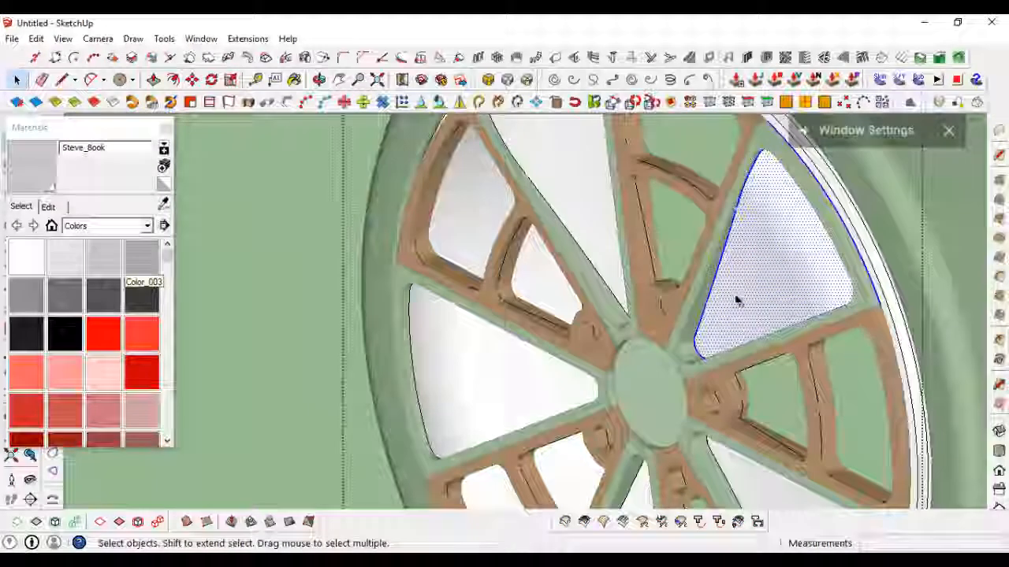
{"action": "key", "text": "b"}
{"action": "key", "text": "alt"}
{"action": "scroll", "coordinate": [741, 317], "scroll_direction": "down", "scroll_amount": 8}
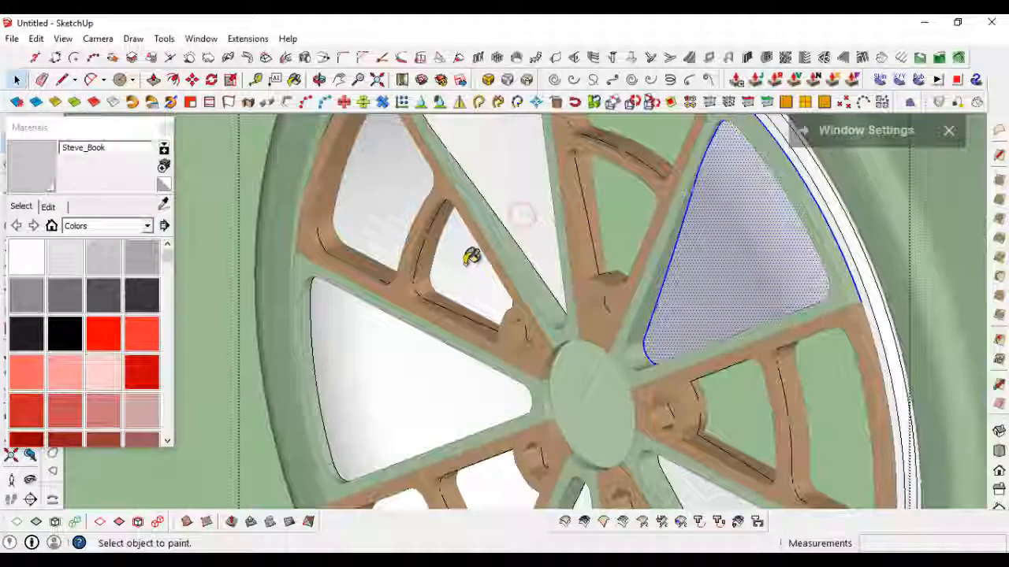
{"action": "mouse_move", "coordinate": [468, 252]}
{"action": "middle_mouse_down"}
{"action": "mouse_move", "coordinate": [631, 272]}
{"action": "mouse_move", "coordinate": [480, 293]}
{"action": "middle_mouse_up"}
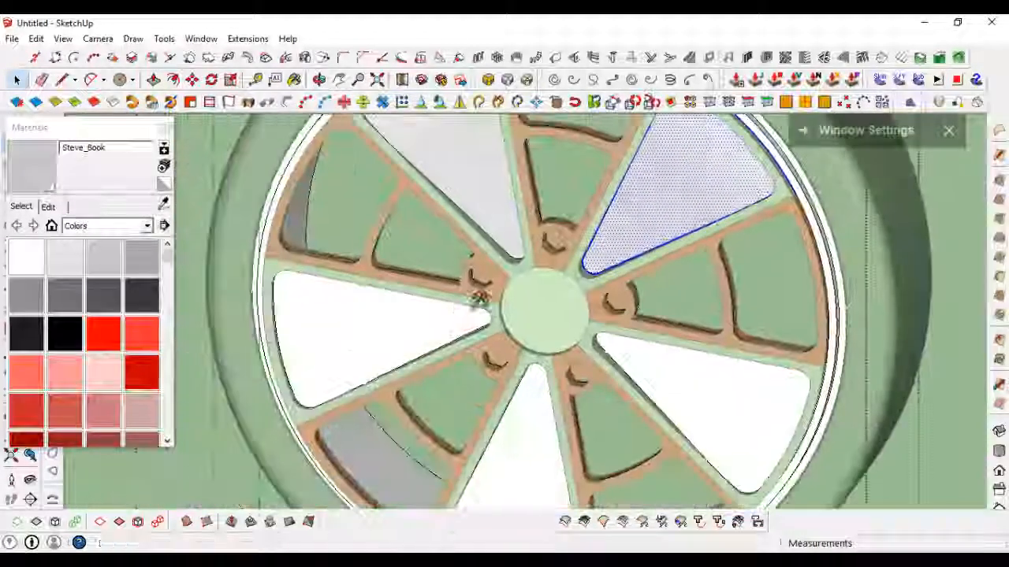
{"action": "left_click", "coordinate": [655, 317]}
{"action": "scroll", "coordinate": [623, 287], "scroll_direction": "up", "scroll_amount": 2}
{"action": "scroll", "coordinate": [613, 279], "scroll_direction": "down", "scroll_amount": 5}
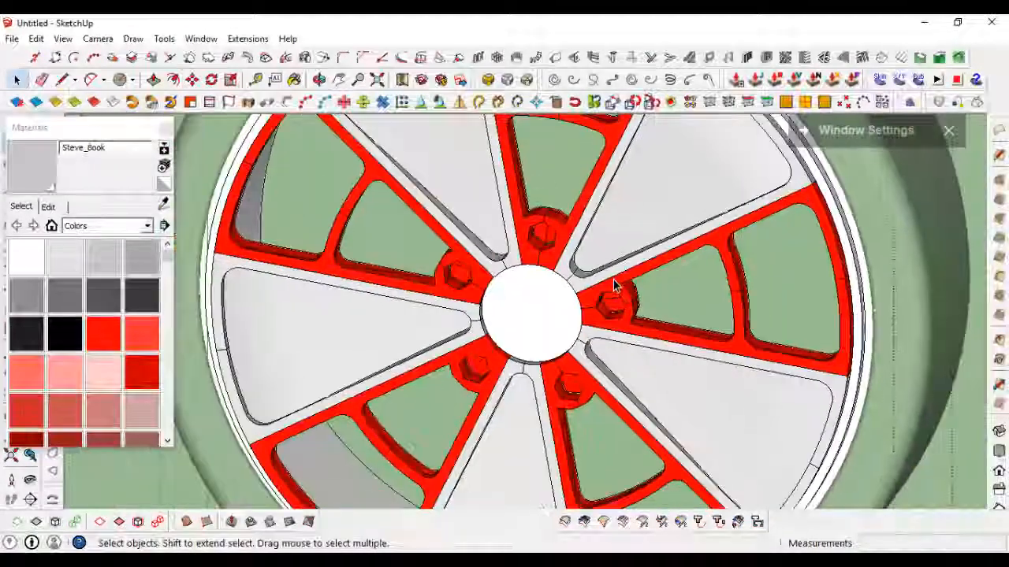
Open the plain spoke rib bordering the triangular panels and paint it blue with Color_I03.
{"action": "middle_click_drag", "start_coordinate": [613, 280], "coordinate": [534, 293]}
{"action": "scroll", "coordinate": [534, 293], "scroll_direction": "up", "scroll_amount": 4}
{"action": "scroll", "coordinate": [535, 296], "scroll_direction": "up", "scroll_amount": 2}
{"action": "double_click", "coordinate": [534, 299]}
{"action": "double_click", "coordinate": [534, 298]}
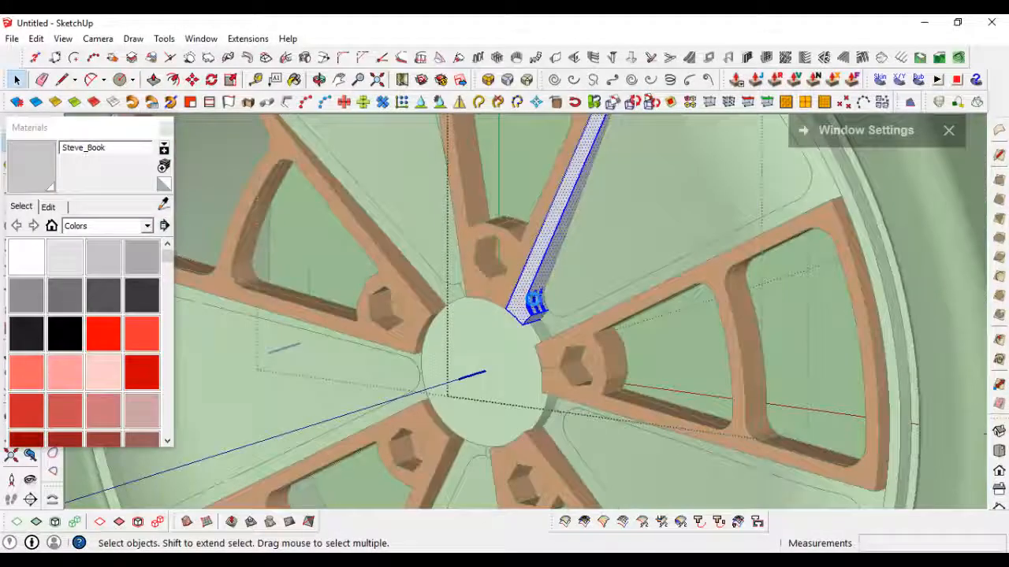
{"action": "scroll", "coordinate": [539, 305], "scroll_direction": "up", "scroll_amount": 2}
{"action": "left_click_drag", "start_coordinate": [167, 260], "coordinate": [168, 374]}
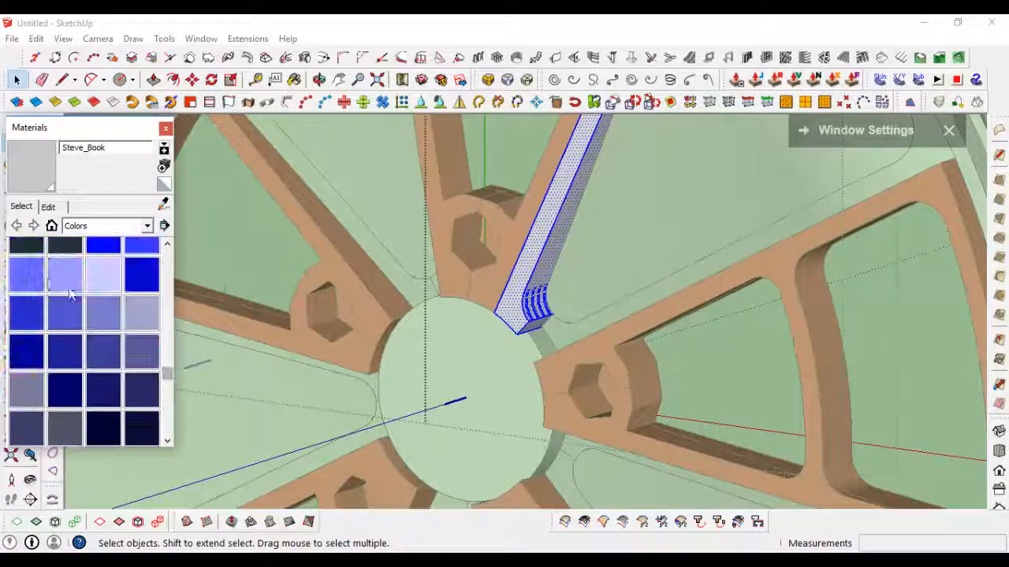
{"action": "left_click", "coordinate": [532, 292]}
{"action": "key", "text": "space"}
{"action": "scroll", "coordinate": [544, 303], "scroll_direction": "down", "scroll_amount": 1}
{"action": "left_click", "coordinate": [565, 328]}
{"action": "scroll", "coordinate": [565, 326], "scroll_direction": "up", "scroll_amount": 2}
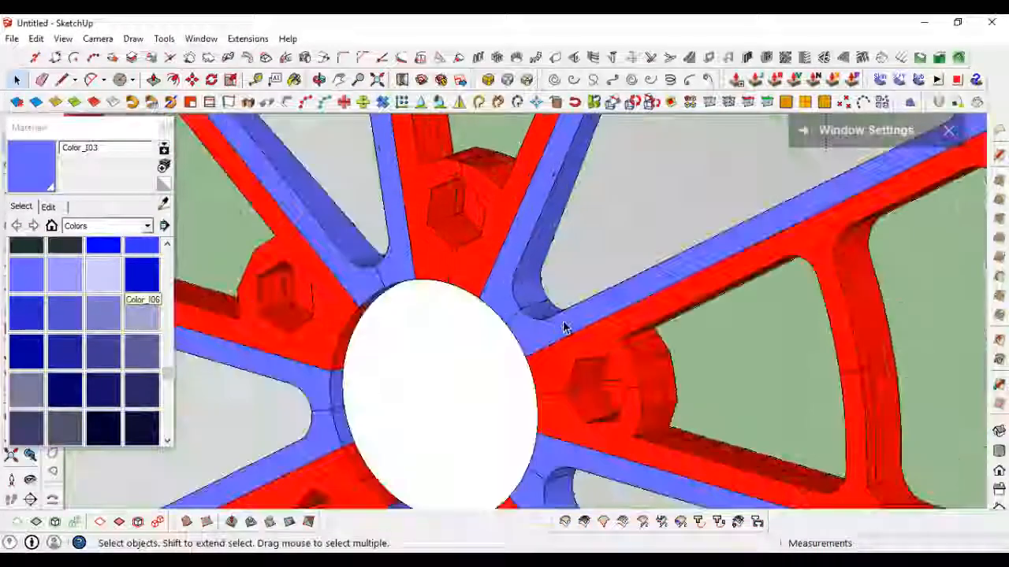
Open the plain spoke rib again and repaint it pale blue with Color_I05.
{"action": "scroll", "coordinate": [639, 312], "scroll_direction": "down", "scroll_amount": 6}
{"action": "middle_click_drag", "start_coordinate": [684, 305], "coordinate": [679, 304]}
{"action": "scroll", "coordinate": [752, 260], "scroll_direction": "up", "scroll_amount": 4}
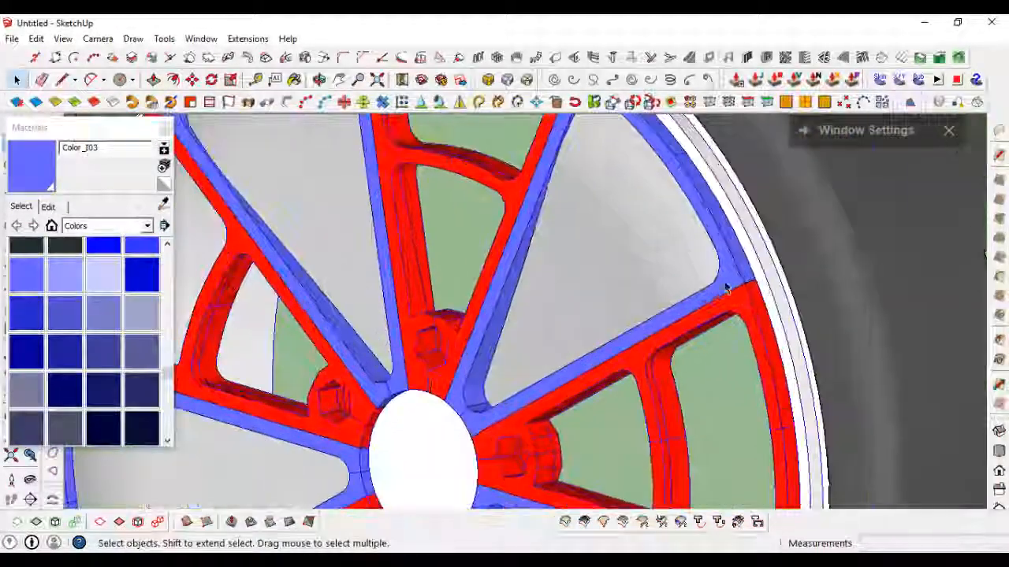
{"action": "double_click", "coordinate": [730, 280]}
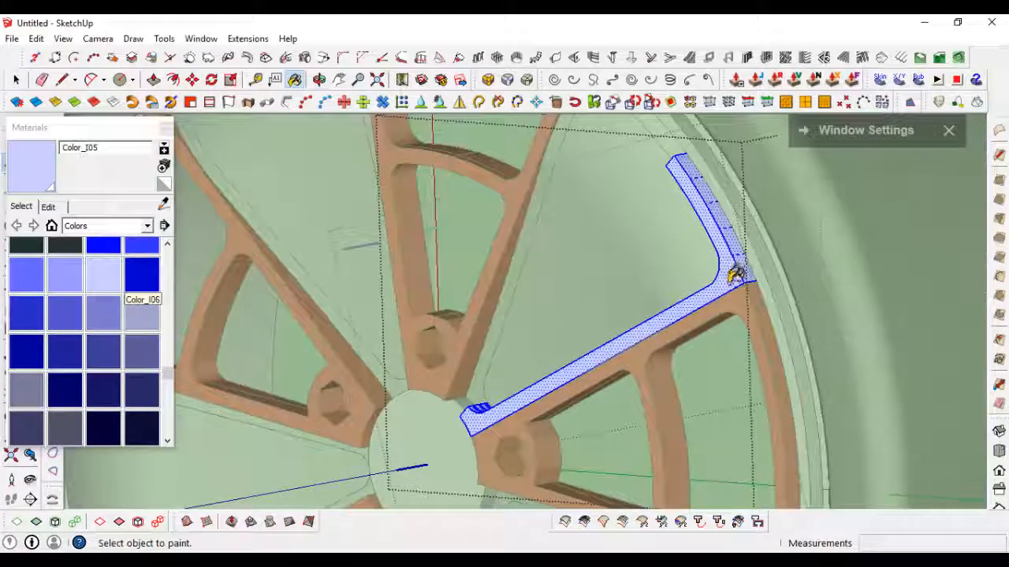
{"action": "key", "text": "space"}
{"action": "left_click", "coordinate": [738, 288]}
Open the outer rim and paint its narrow ring faces beside the tyre light grey with Steve_Book.
{"action": "scroll", "coordinate": [739, 286], "scroll_direction": "down", "scroll_amount": 5}
{"action": "mouse_move", "coordinate": [749, 275]}
{"action": "middle_mouse_down"}
{"action": "mouse_move", "coordinate": [725, 273]}
{"action": "mouse_move", "coordinate": [719, 312]}
{"action": "middle_mouse_up"}
{"action": "scroll", "coordinate": [721, 278], "scroll_direction": "up", "scroll_amount": 4}
{"action": "left_click", "coordinate": [715, 285]}
{"action": "double_click", "coordinate": [715, 289]}
{"action": "double_click", "coordinate": [716, 288]}
{"action": "left_click", "coordinate": [716, 288]}
{"action": "key", "text": "b"}
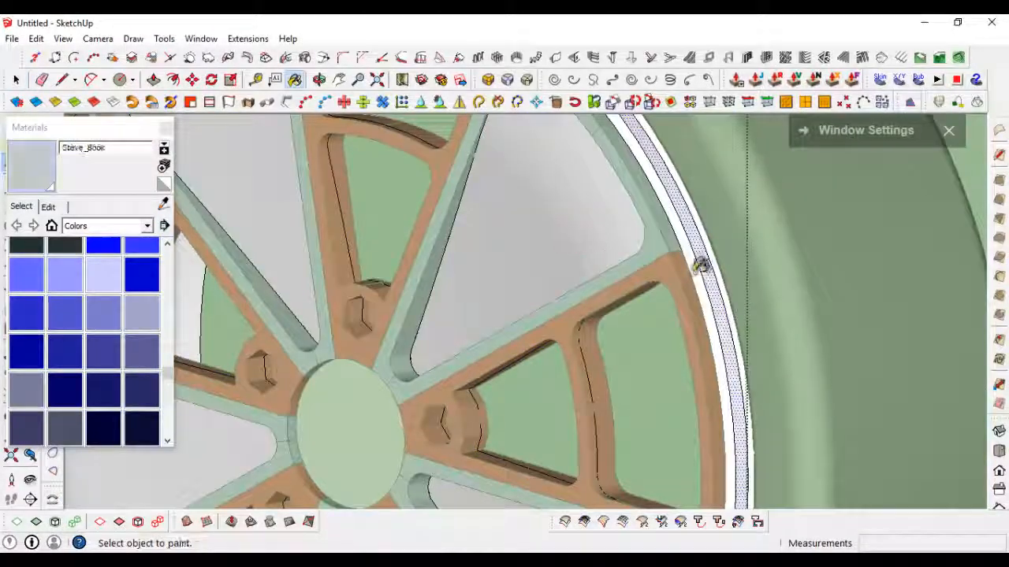
{"action": "left_click", "coordinate": [698, 269]}
{"action": "scroll", "coordinate": [722, 266], "scroll_direction": "up", "scroll_amount": 3}
{"action": "left_click", "coordinate": [724, 270]}
{"action": "key", "text": "space"}
{"action": "left_click", "coordinate": [738, 292]}
{"action": "scroll", "coordinate": [738, 292], "scroll_direction": "down", "scroll_amount": 2}
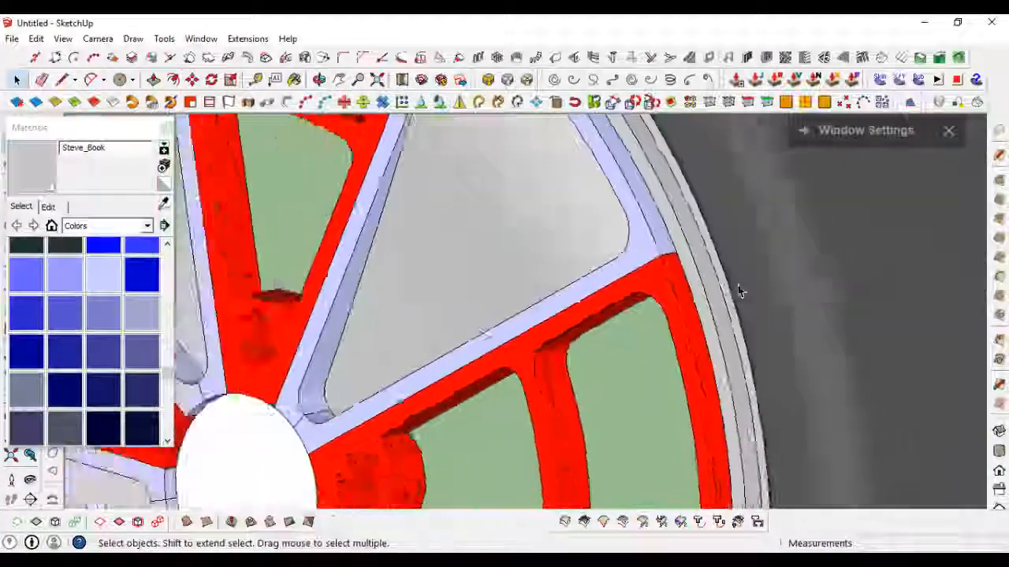
Open the round hub cap at the wheel's centre for editing and select its front face.
{"action": "scroll", "coordinate": [738, 292], "scroll_direction": "down", "scroll_amount": 4}
{"action": "left_click", "coordinate": [539, 334]}
{"action": "scroll", "coordinate": [538, 333], "scroll_direction": "down", "scroll_amount": 1}
{"action": "middle_click_drag", "start_coordinate": [539, 333], "coordinate": [586, 299]}
{"action": "scroll", "coordinate": [592, 315], "scroll_direction": "up", "scroll_amount": 1}
{"action": "scroll", "coordinate": [576, 292], "scroll_direction": "down", "scroll_amount": 2}
{"action": "scroll", "coordinate": [584, 296], "scroll_direction": "down", "scroll_amount": 1}
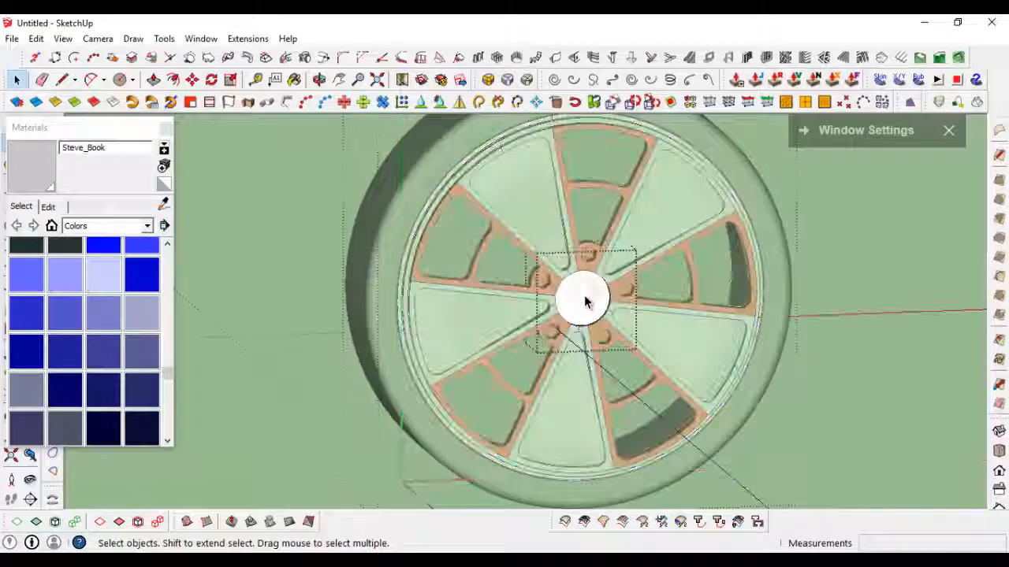
{"action": "scroll", "coordinate": [556, 304], "scroll_direction": "up", "scroll_amount": 4}
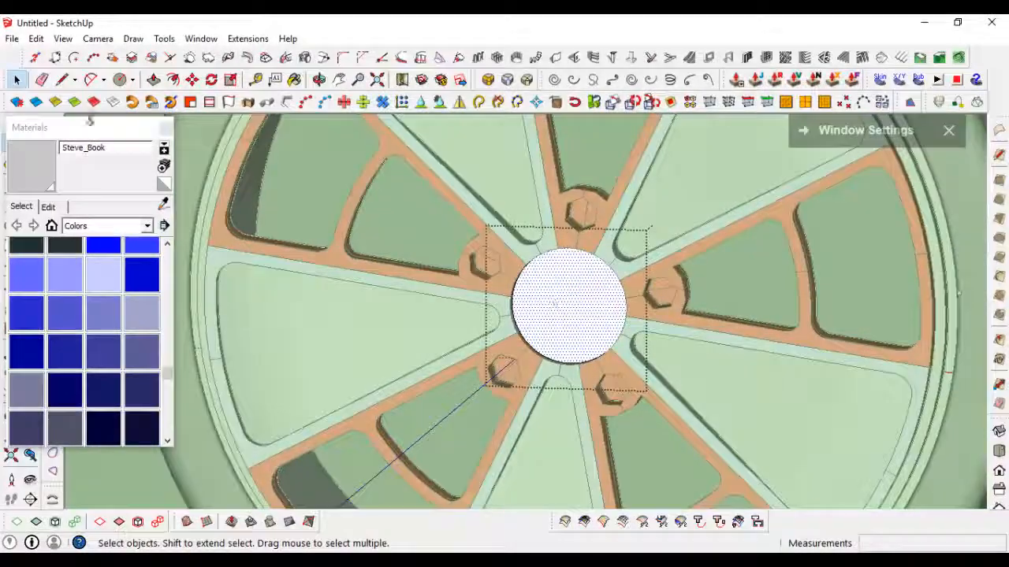
Create a material from the desktop image téléchargement.png and paint the hub cap's front face with it.
{"action": "left_click", "coordinate": [163, 149]}
{"action": "left_click", "coordinate": [174, 339]}
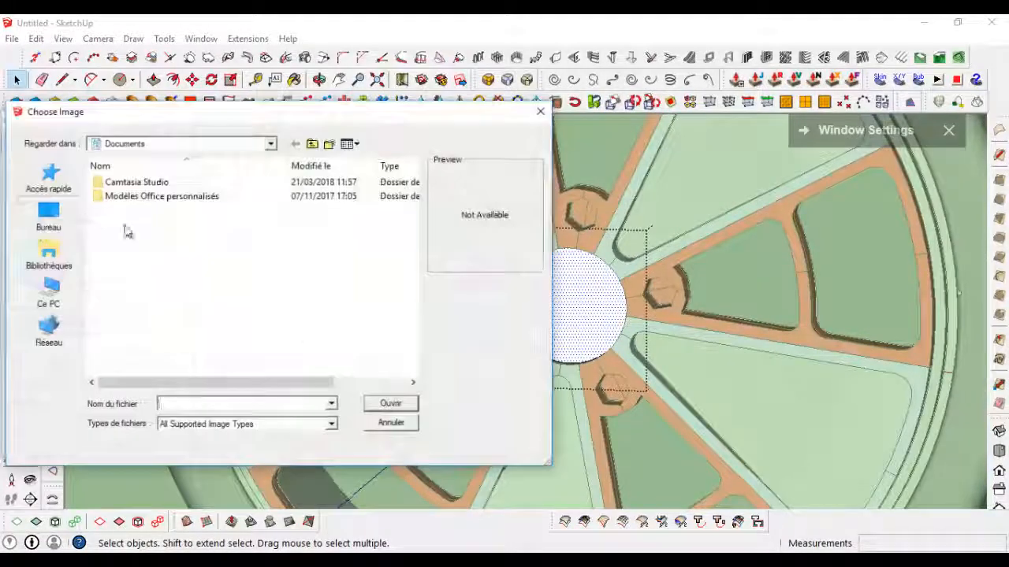
{"action": "left_click", "coordinate": [49, 217]}
{"action": "scroll", "coordinate": [293, 289], "scroll_direction": "down", "scroll_amount": 5}
{"action": "left_click", "coordinate": [211, 375]}
{"action": "double_click", "coordinate": [211, 376]}
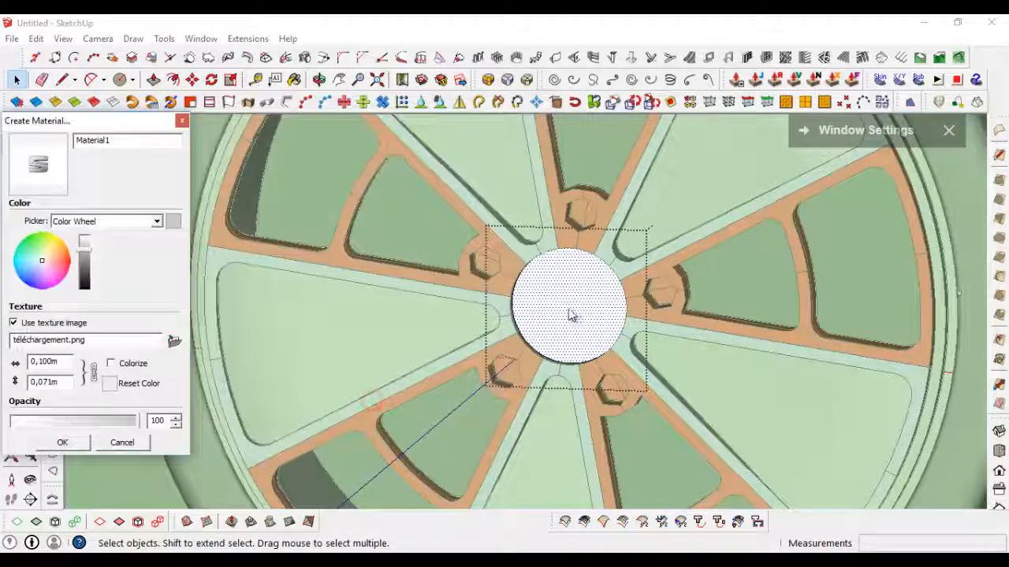
{"action": "left_click", "coordinate": [62, 442]}
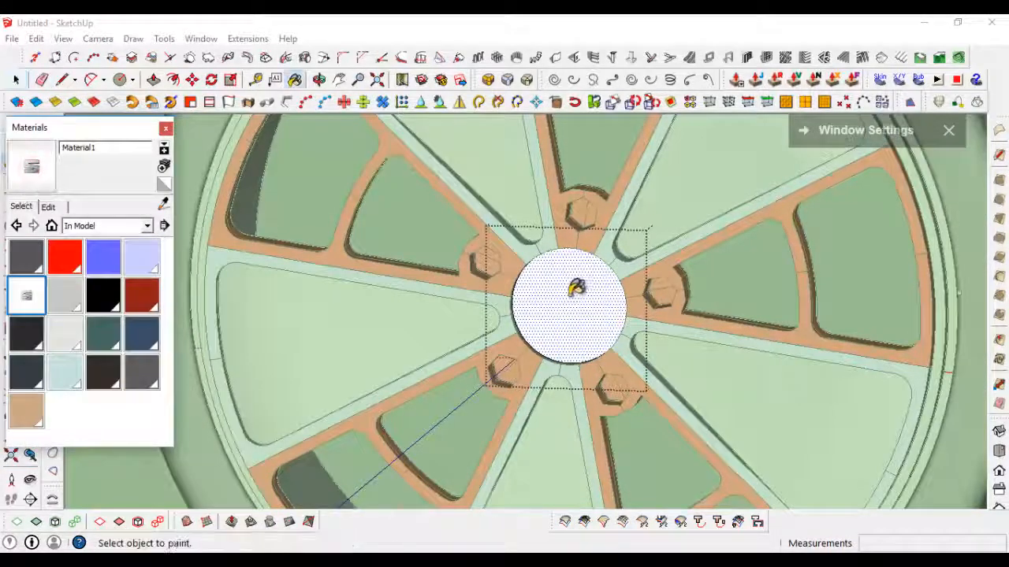
{"action": "left_click", "coordinate": [572, 303]}
{"action": "scroll", "coordinate": [574, 309], "scroll_direction": "up", "scroll_amount": 3}
{"action": "key", "text": "space"}
Reposition the texture on the hub cap's front face so that a single logo sits at its centre.
{"action": "right_click", "coordinate": [556, 276]}
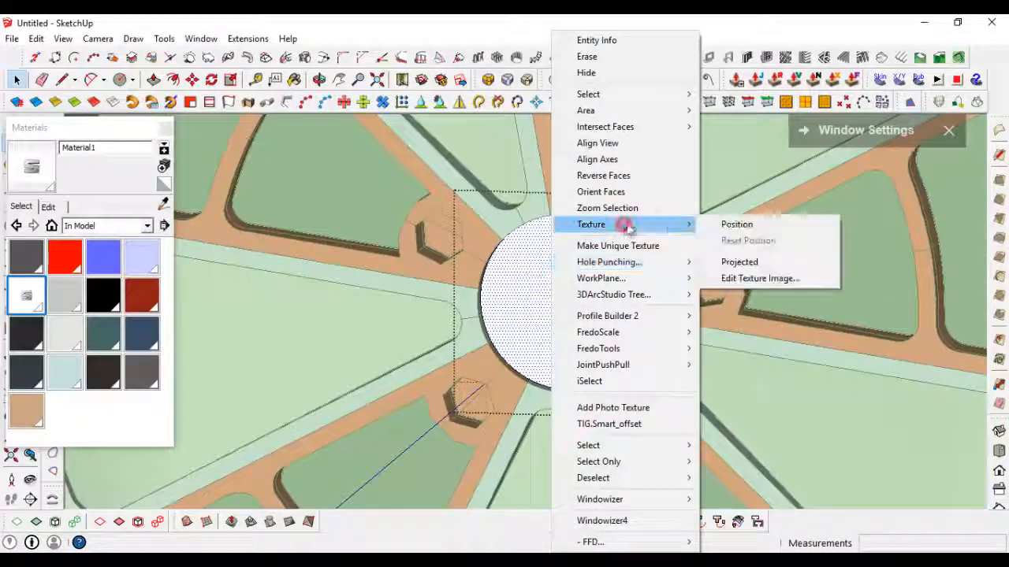
{"action": "left_click", "coordinate": [737, 225]}
{"action": "mouse_move", "coordinate": [649, 226]}
{"action": "left_click", "coordinate": [745, 225]}
{"action": "left_click_drag", "start_coordinate": [576, 268], "coordinate": [578, 359]}
{"action": "left_click", "coordinate": [50, 209]}
{"action": "left_click", "coordinate": [208, 356]}
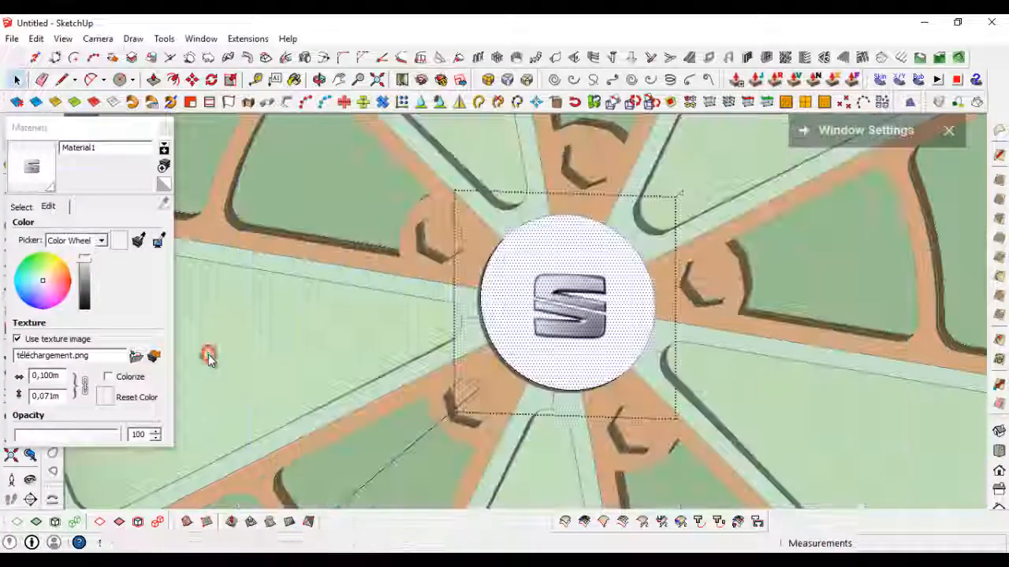
Enlarge the logo texture to a width of 0,200 m and move the logo back onto the hub cap's centre.
{"action": "left_click", "coordinate": [61, 378]}
{"action": "right_click", "coordinate": [579, 273]}
{"action": "mouse_move", "coordinate": [678, 223]}
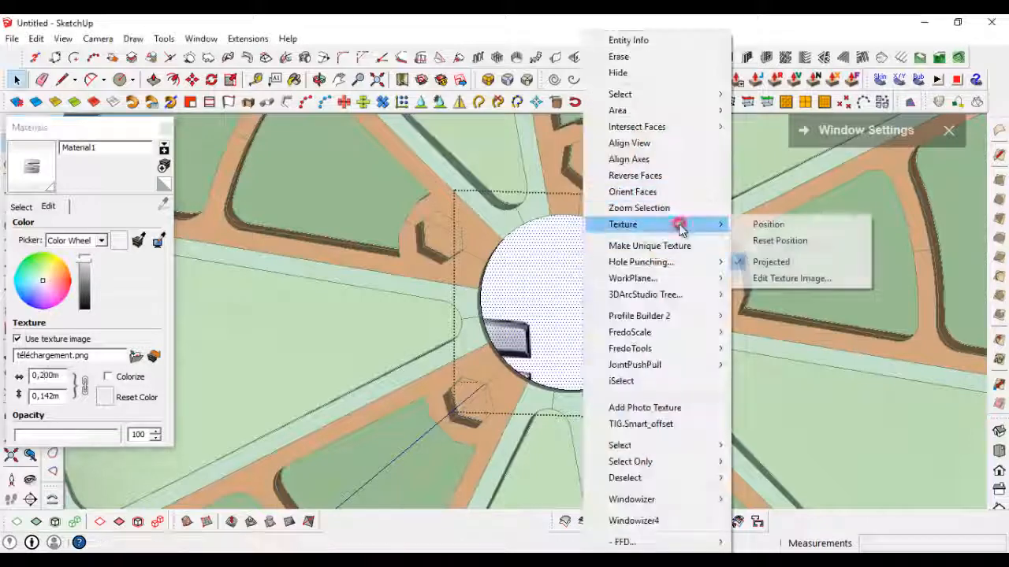
{"action": "left_click", "coordinate": [765, 225]}
{"action": "left_click_drag", "start_coordinate": [577, 307], "coordinate": [584, 273]}
Set the logo texture's width to 0,18 m, centre the logo on the hub cap and view the whole wheel.
{"action": "type", "text": "0,1"}
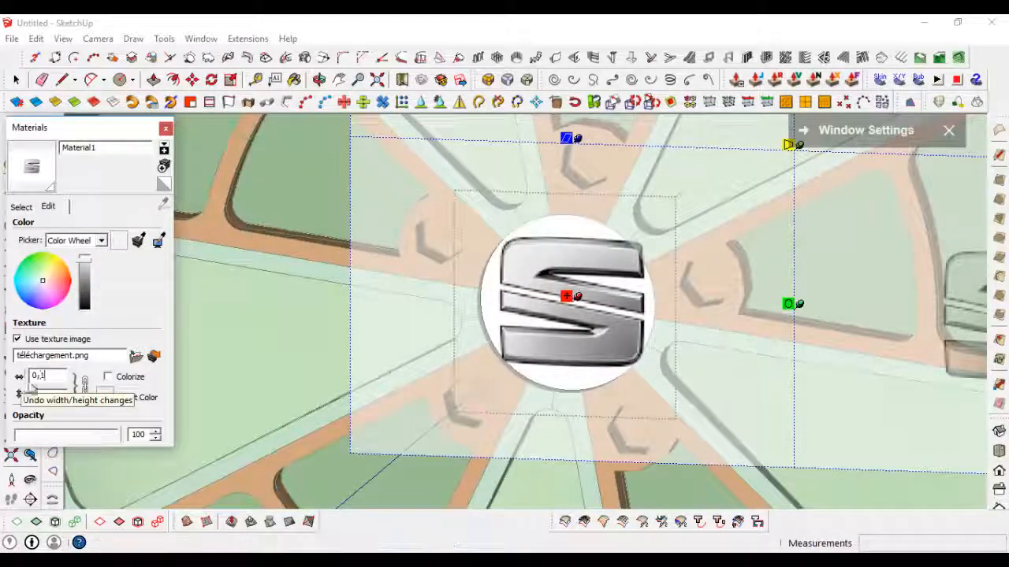
{"action": "type", "text": "8"}
{"action": "right_click", "coordinate": [573, 290]}
{"action": "mouse_move", "coordinate": [663, 225]}
{"action": "left_click", "coordinate": [720, 219]}
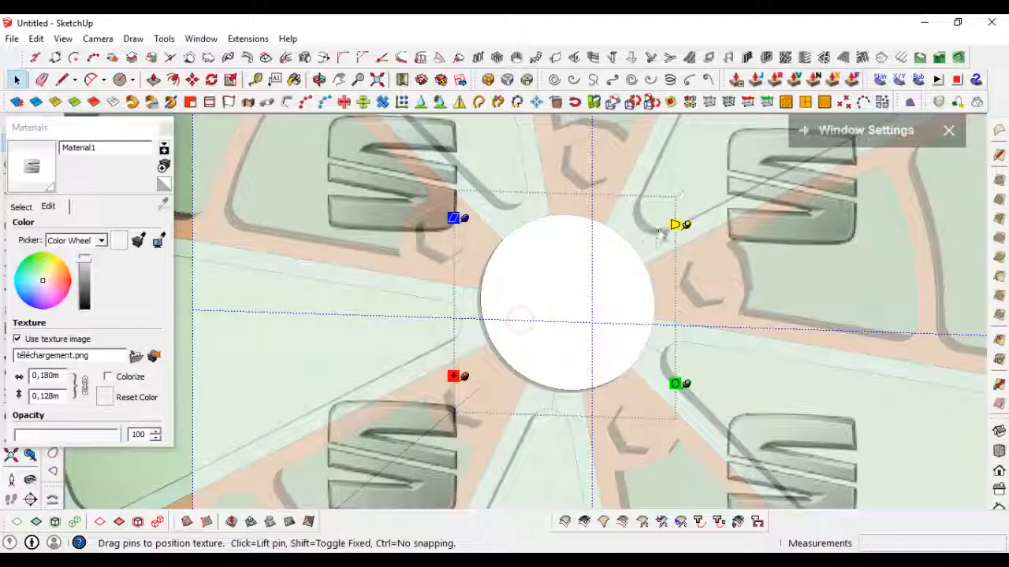
{"action": "left_click_drag", "start_coordinate": [520, 319], "coordinate": [695, 165]}
{"action": "left_click", "coordinate": [697, 207]}
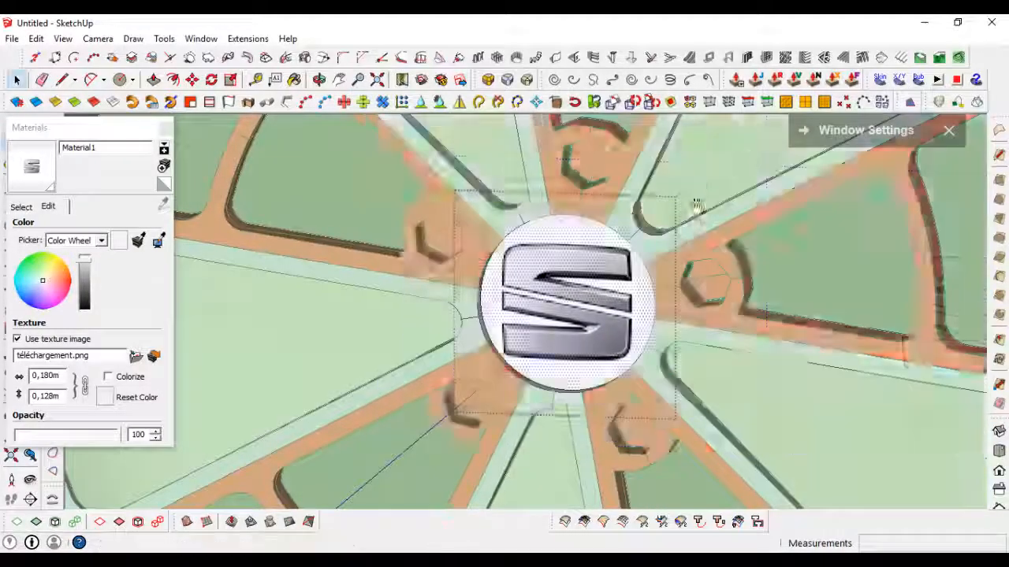
{"action": "key", "text": "space"}
{"action": "scroll", "coordinate": [926, 321], "scroll_direction": "down", "scroll_amount": 10}
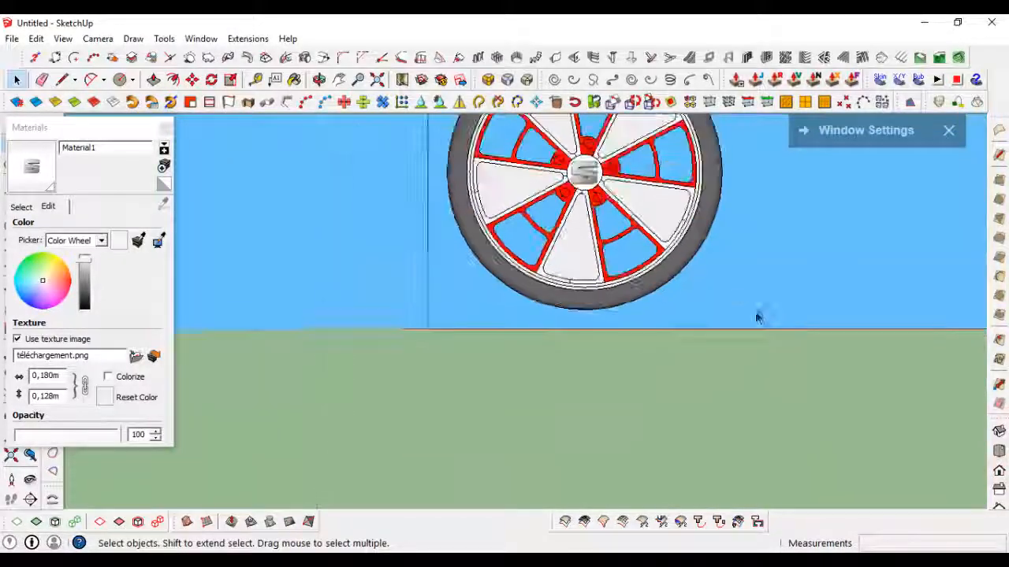
{"action": "middle_click_drag", "start_coordinate": [738, 254], "coordinate": [633, 242]}
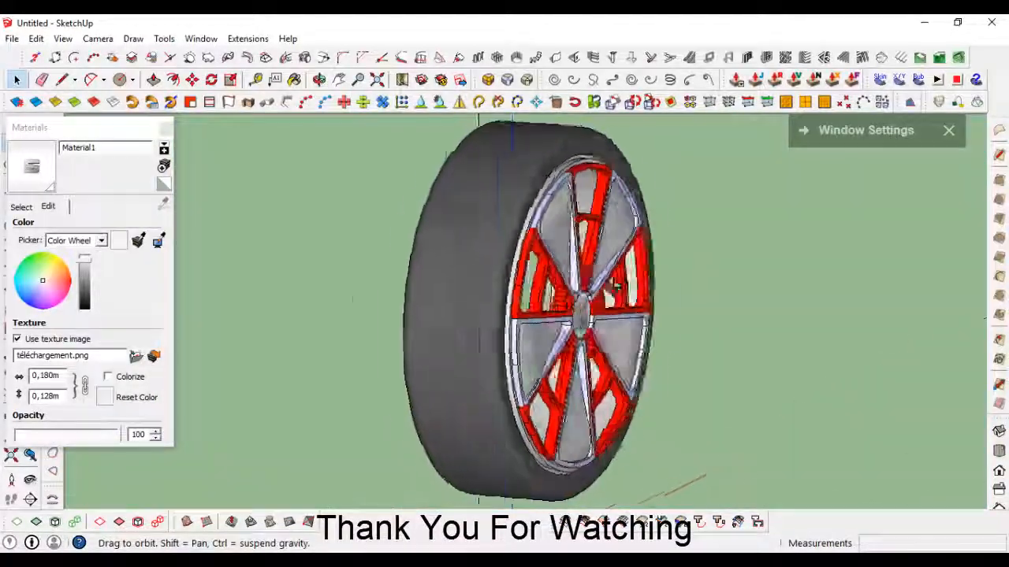